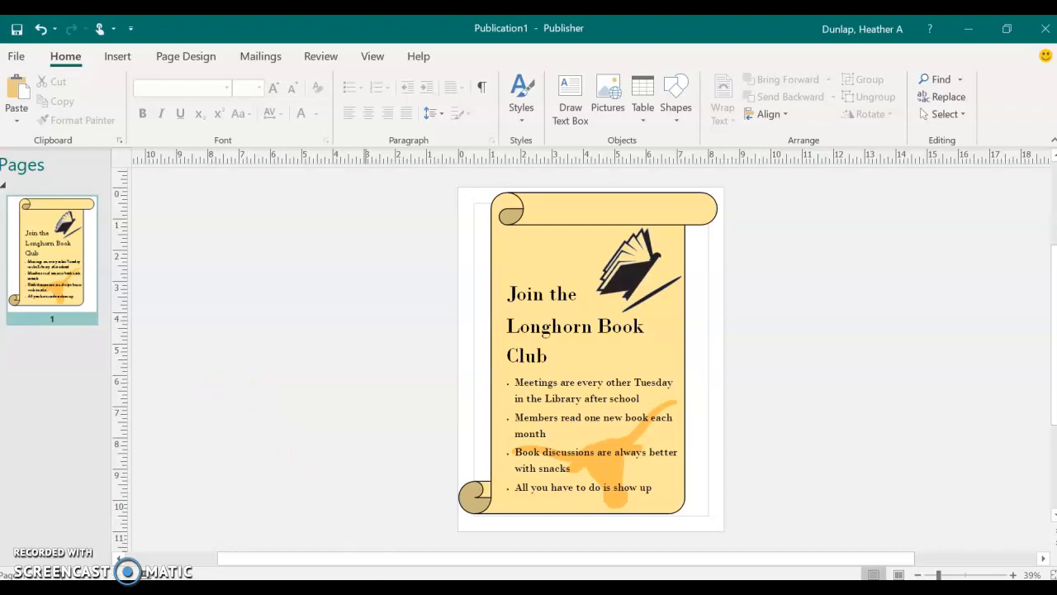
# Step: View the grading rubric in the browser, then check the fonts of the flyer's heading and bullet text in Publisher
pyautogui.hotkey('alt', 'Tab')
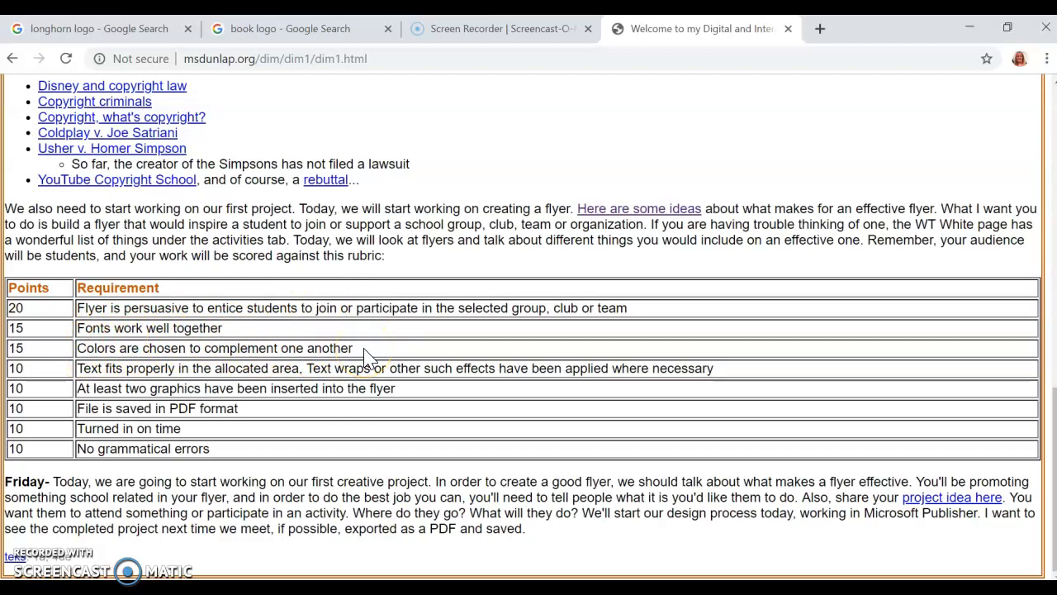
pyautogui.hotkey('alt', 'Tab')
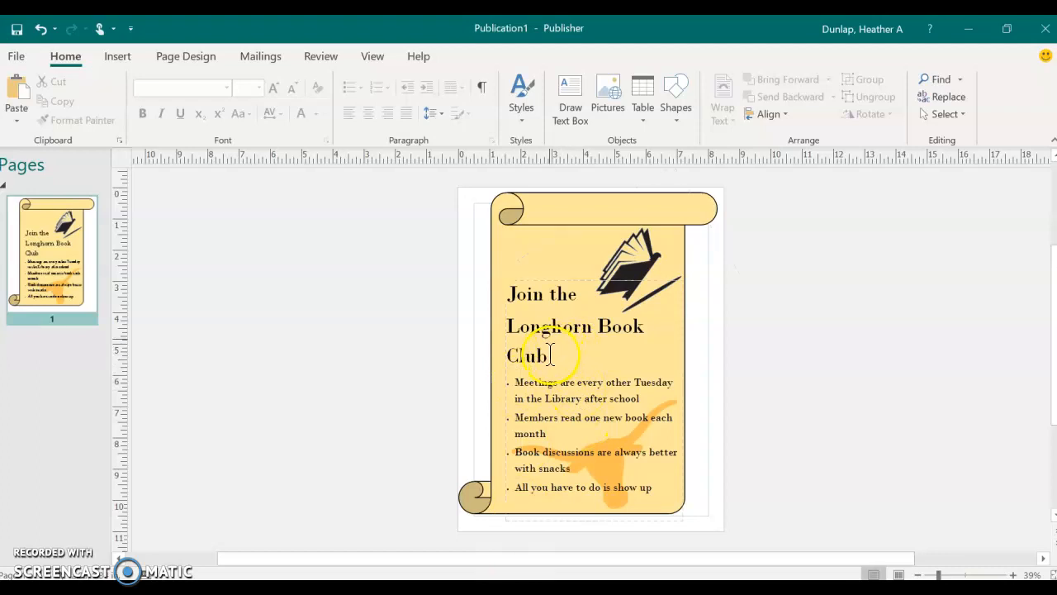
pyautogui.doubleClick(528, 294)
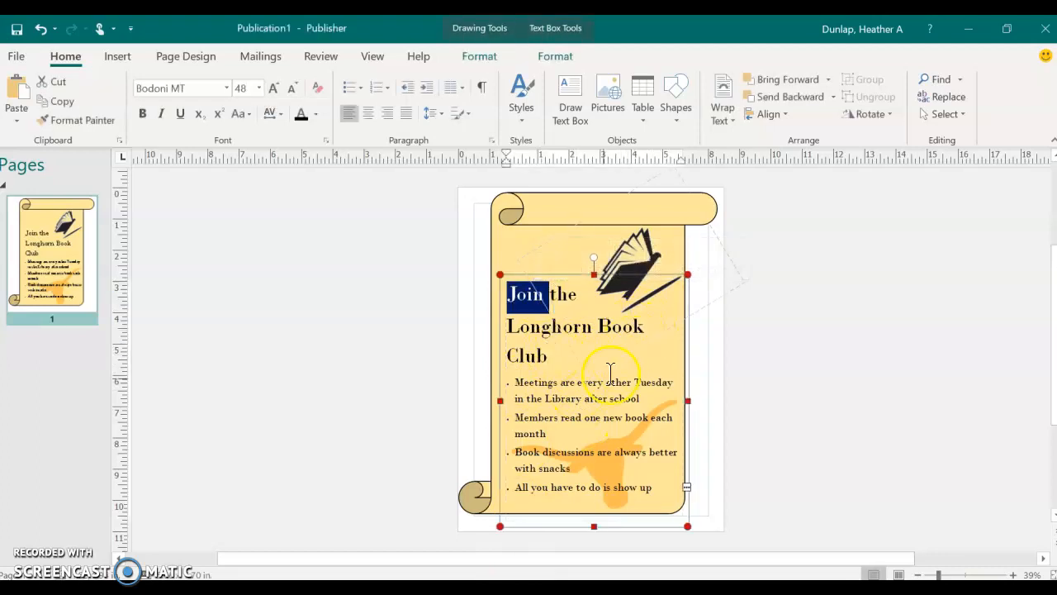
pyautogui.click(604, 492)
pyautogui.doubleClick(561, 468)
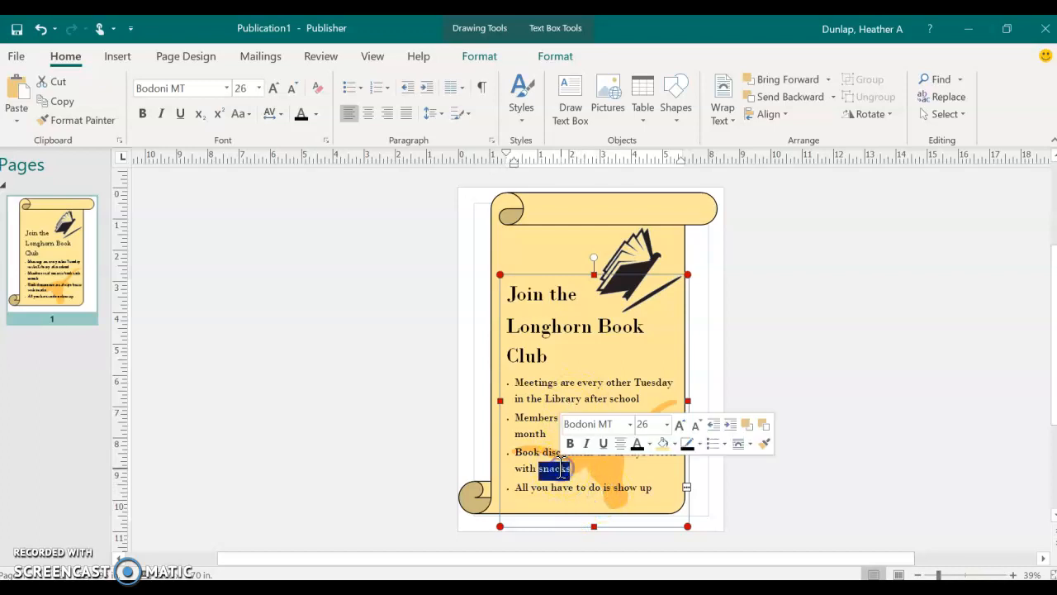
pyautogui.click(342, 385)
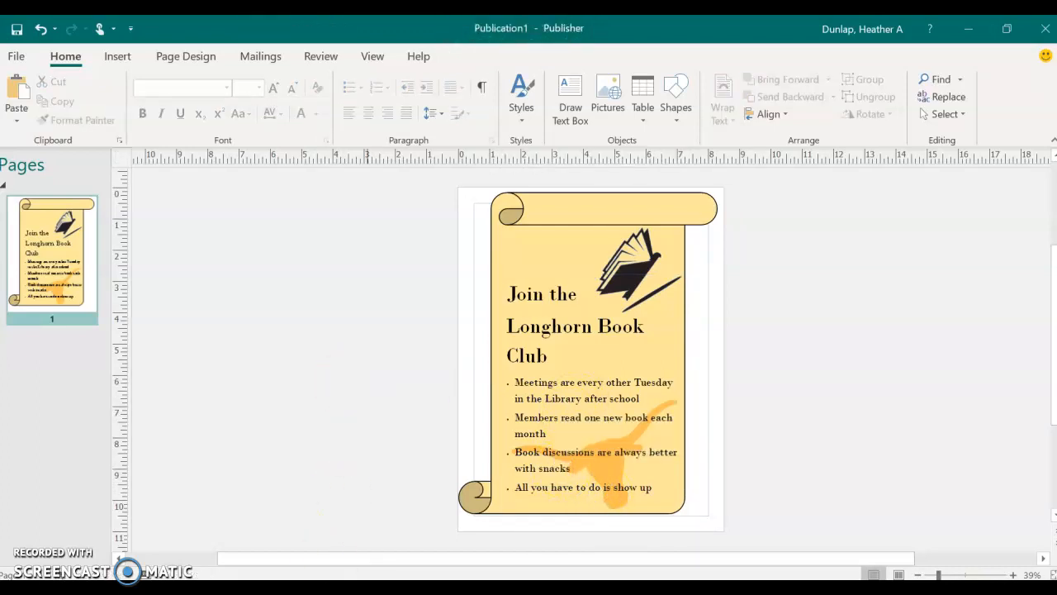
# Step: Highlight the rubric's font and color requirements and check the flyer's color choices against them
pyautogui.hotkey('alt', 'Tab')
pyautogui.doubleClick(95, 325)
pyautogui.hotkey('alt', 'Tab')
pyautogui.hotkey('alt', 'Tab')
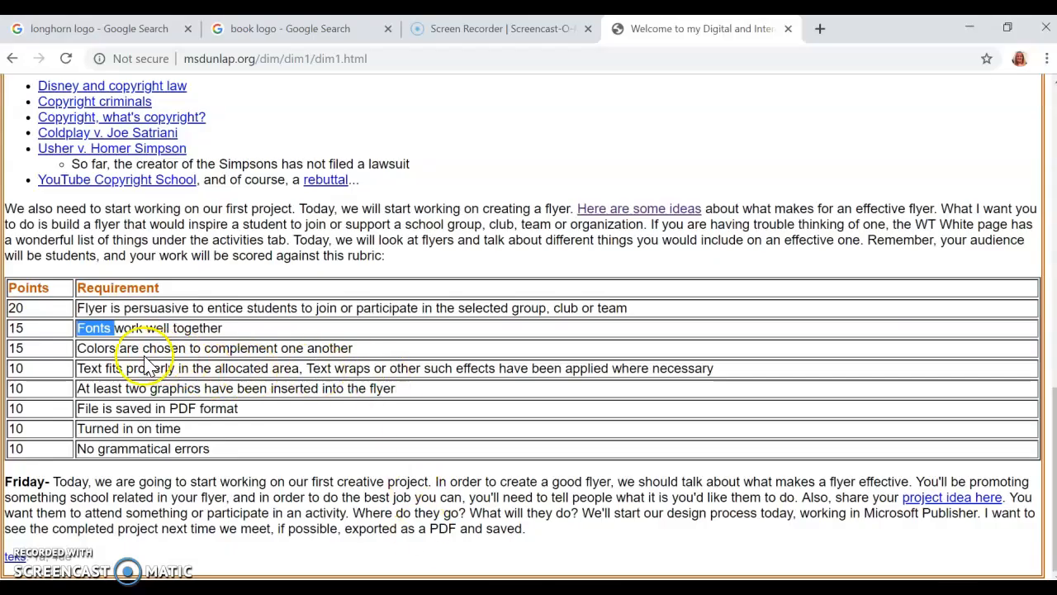
pyautogui.doubleClick(107, 348)
pyautogui.hotkey('alt', 'Tab')
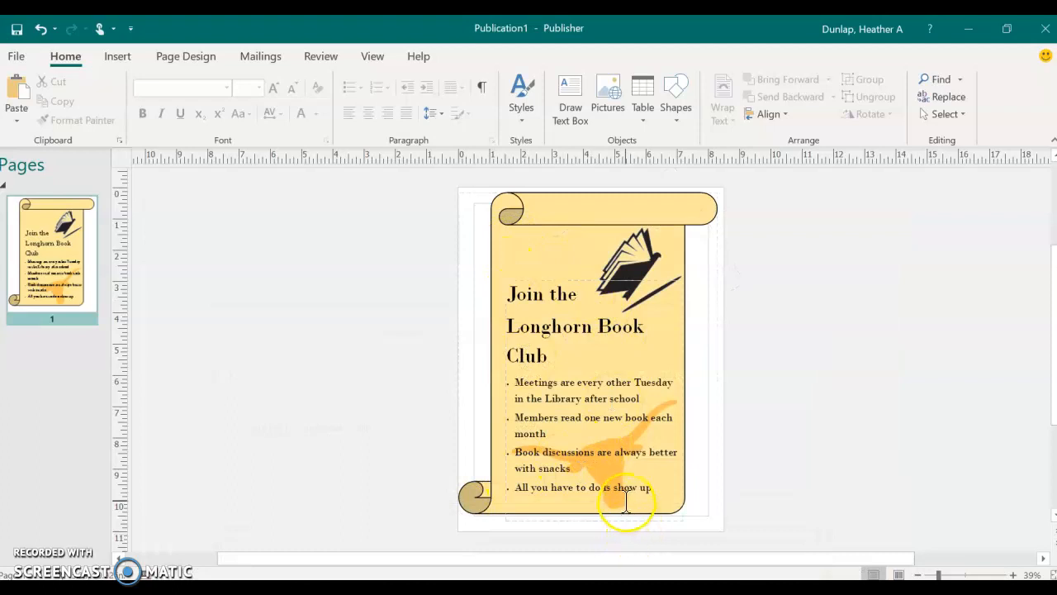
pyautogui.click(472, 490)
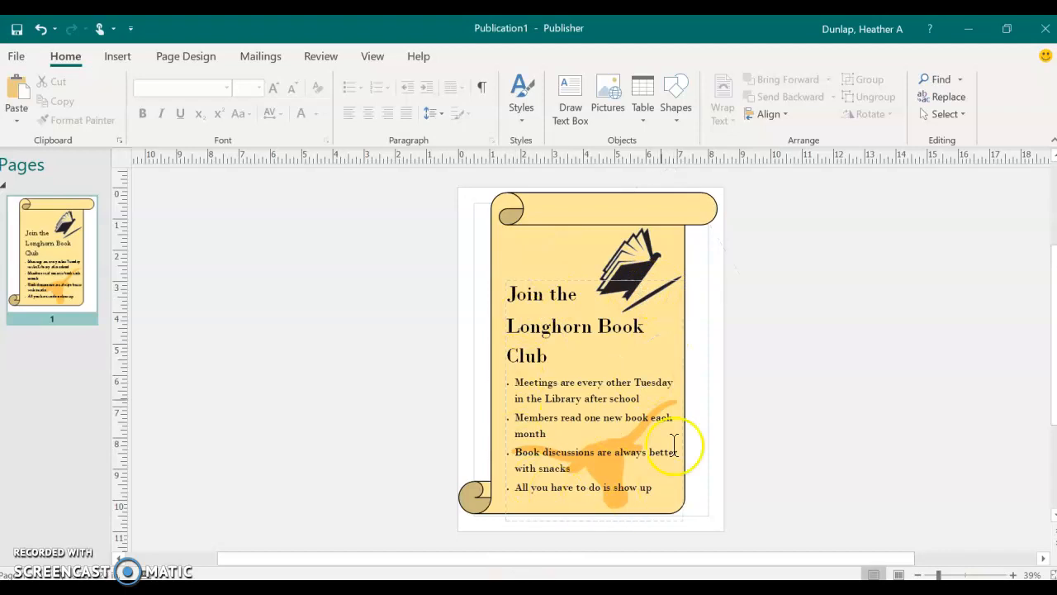
# Step: Try square text wrapping on the book picture and undo it
pyautogui.click(636, 280)
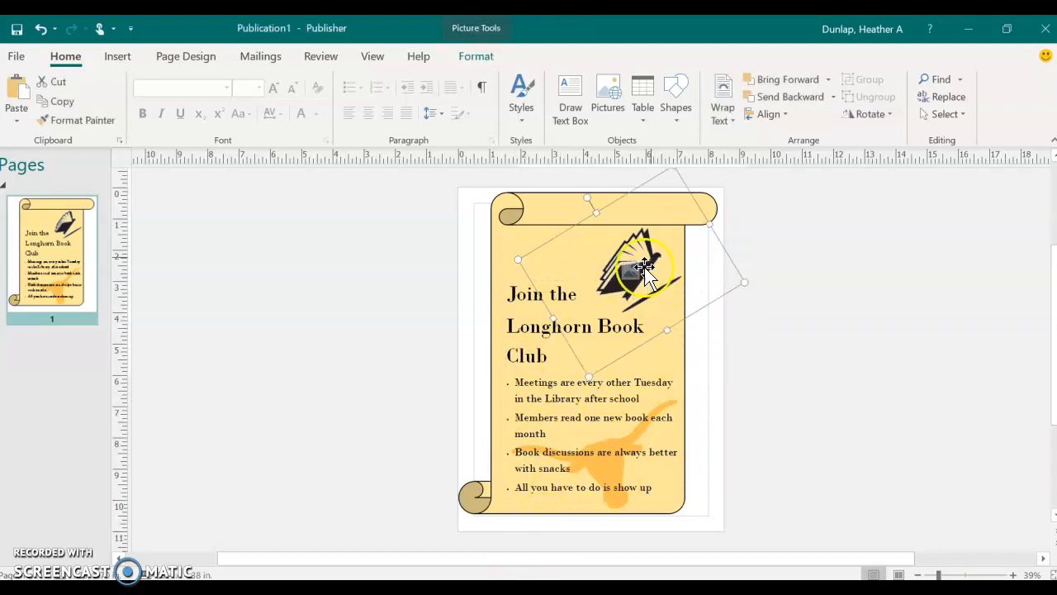
pyautogui.click(716, 117)
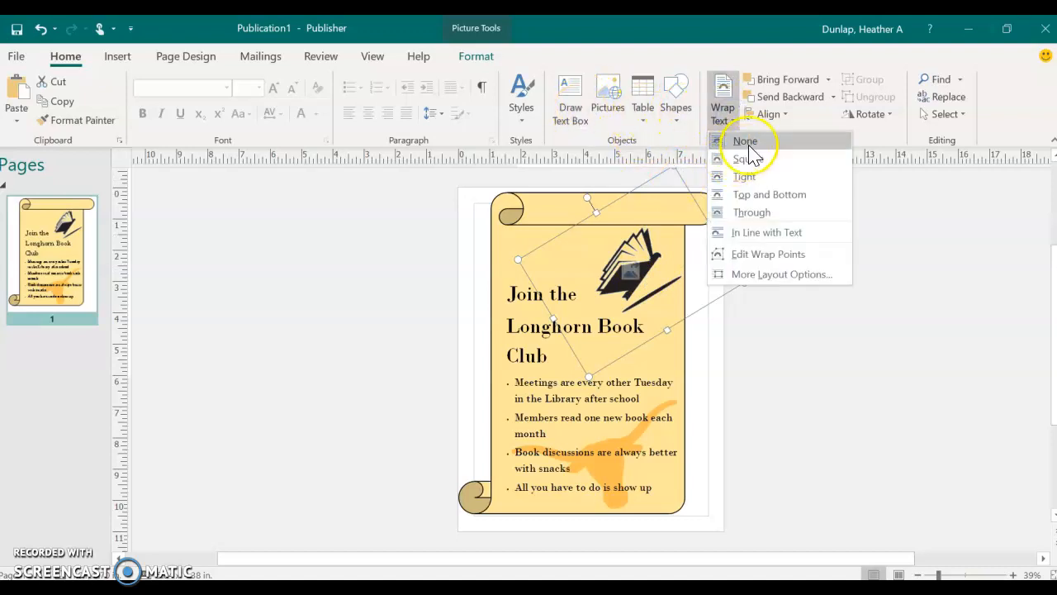
pyautogui.click(754, 160)
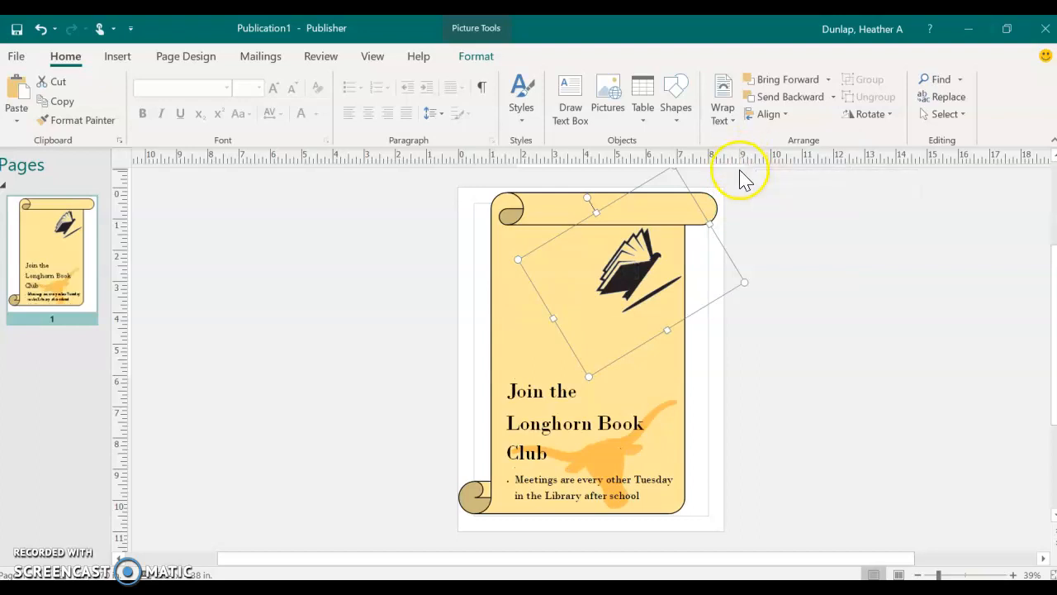
pyautogui.hotkey('ctrl', 'z')
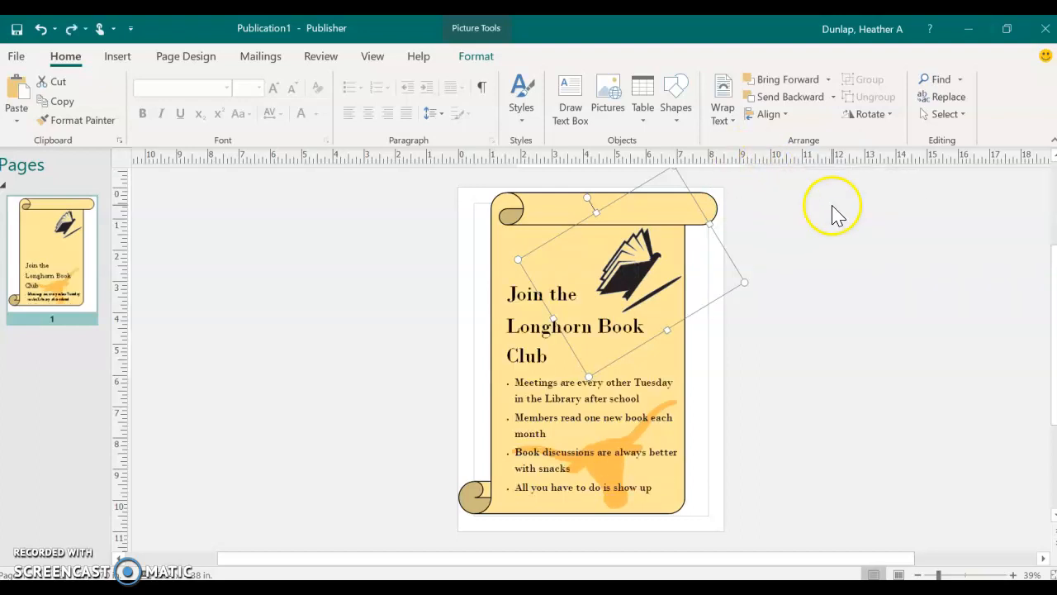
pyautogui.click(851, 227)
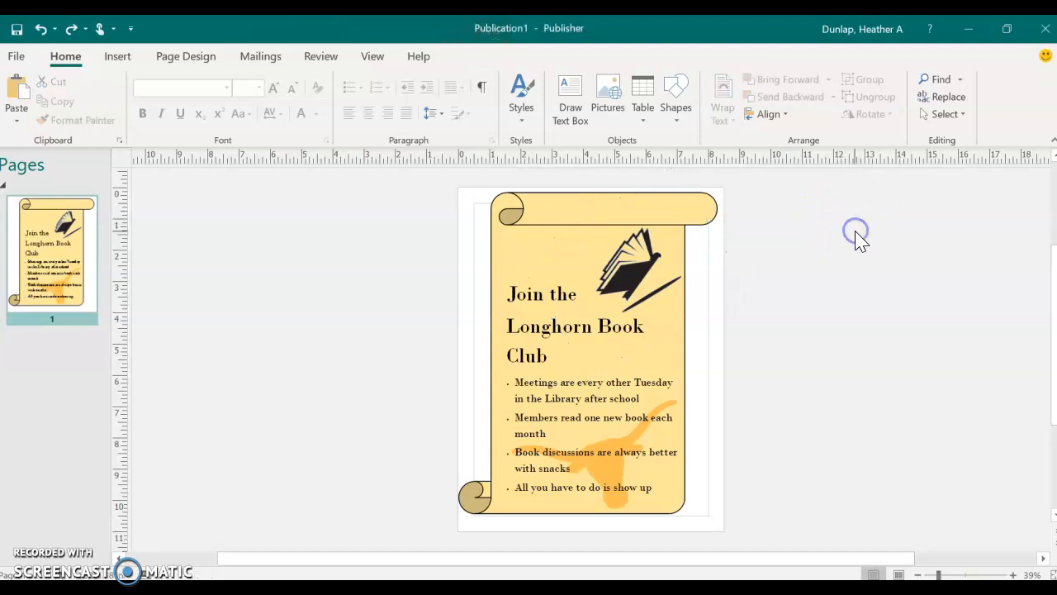
# Step: Review the rubric's two-graphics requirement and remaining rows, checking the flyer's book and longhorn pictures against them
pyautogui.click(422, 549)
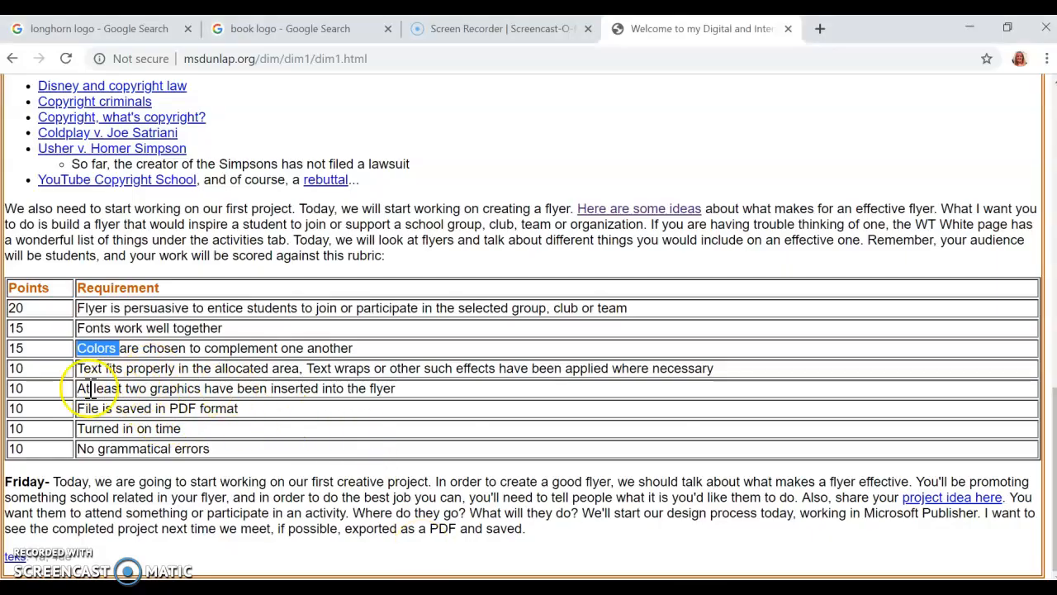
pyautogui.moveTo(129, 389); pyautogui.dragTo(217, 388)
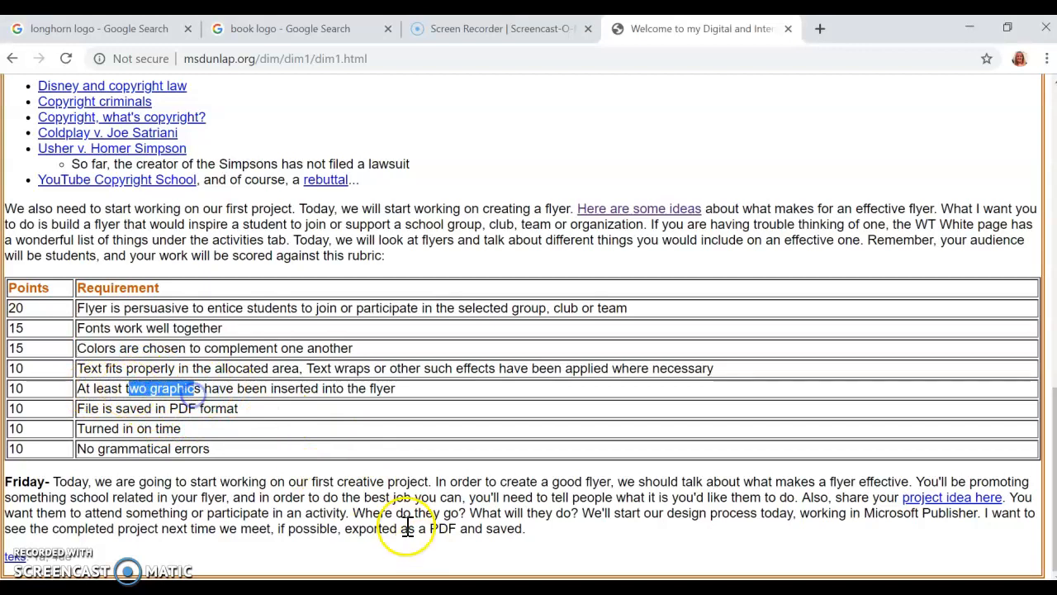
pyautogui.click(498, 418)
pyautogui.click(506, 587)
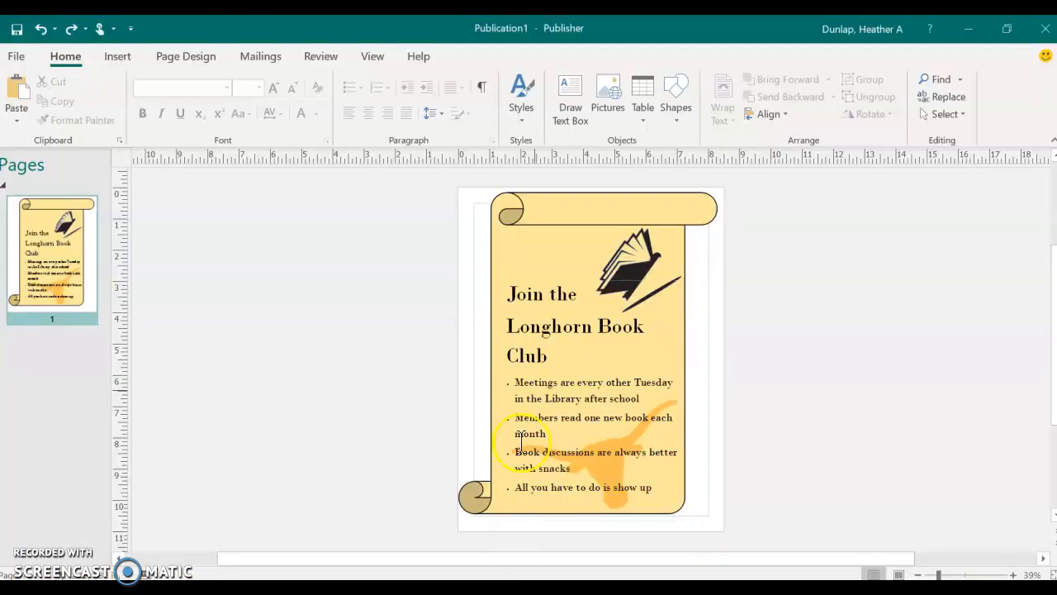
pyautogui.click(615, 256)
pyautogui.click(608, 460)
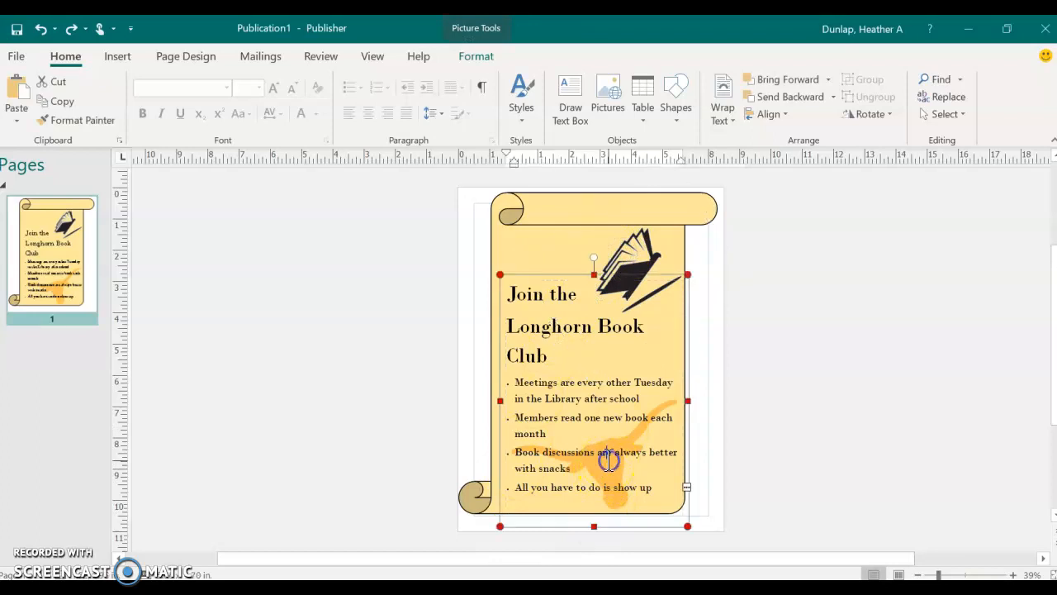
pyautogui.click(789, 471)
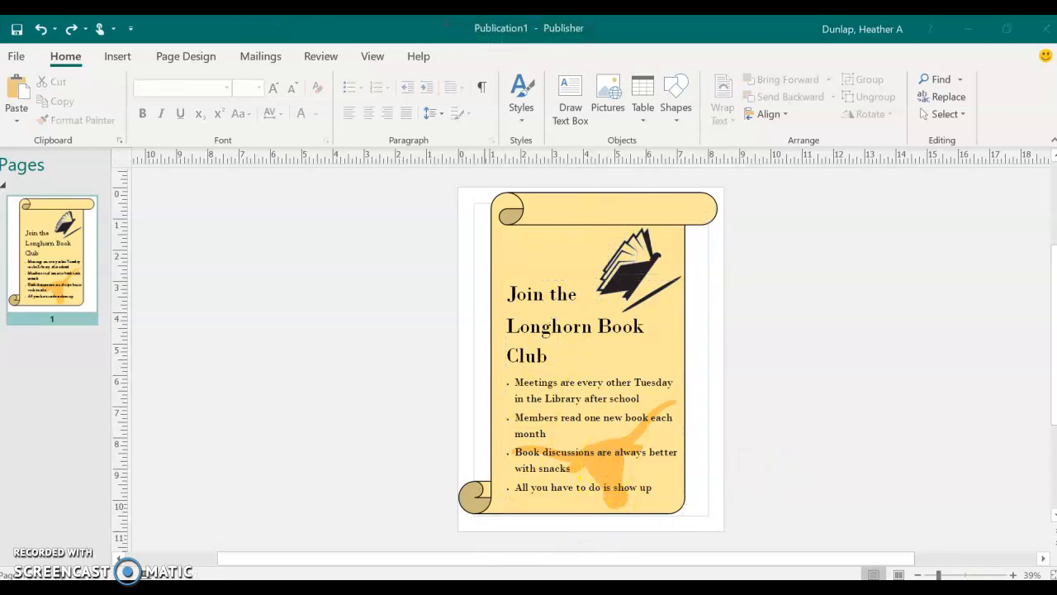
pyautogui.click(356, 587)
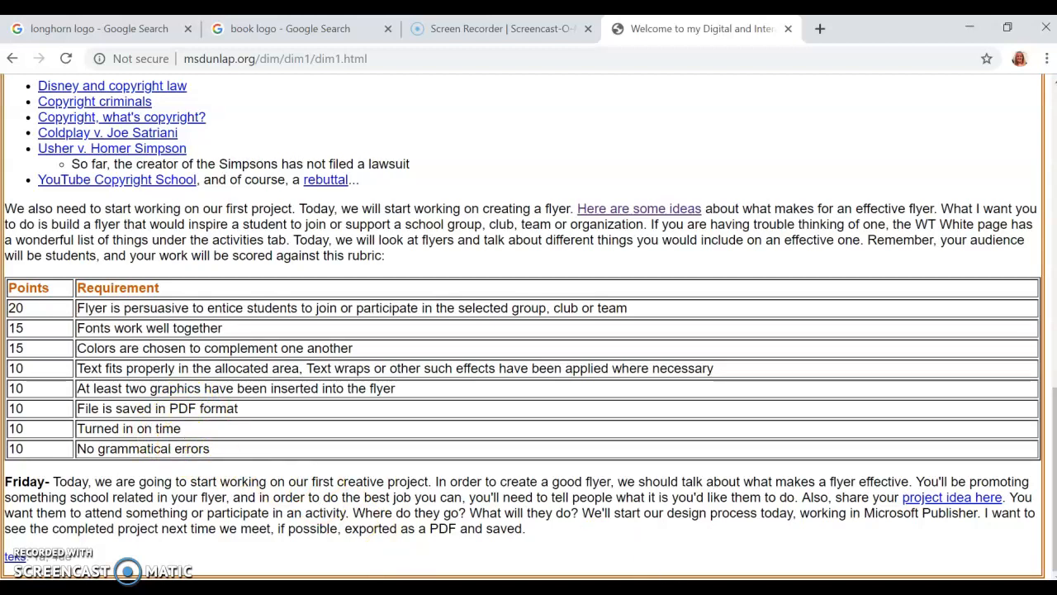
pyautogui.hotkey('alt', 'Tab')
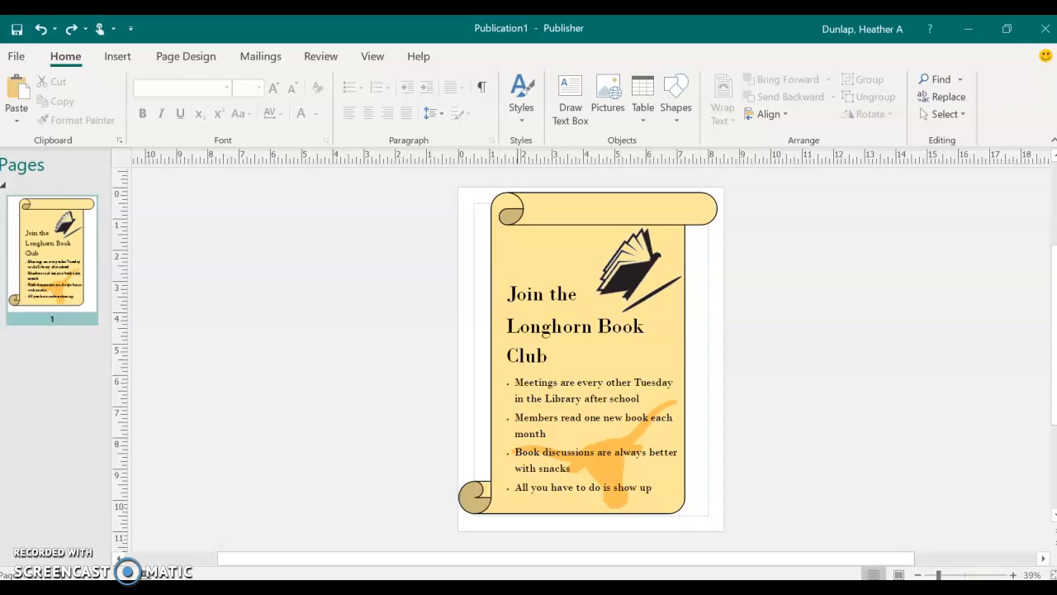
# Step: Start saving a copy of the flyer with the Desktop folder as its location
pyautogui.click(17, 58)
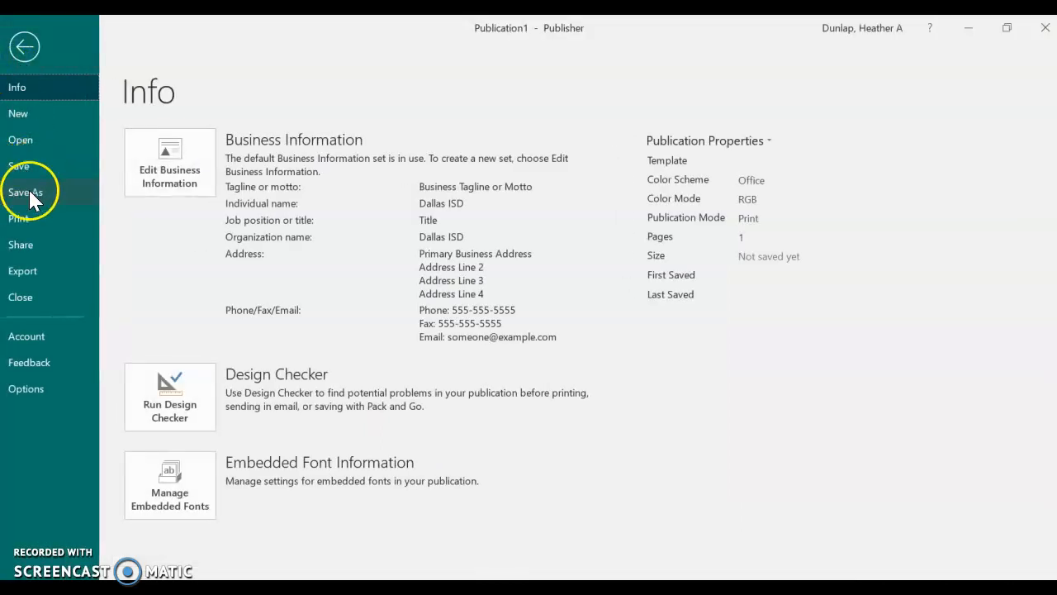
pyautogui.click(28, 191)
pyautogui.click(23, 45)
pyautogui.click(20, 57)
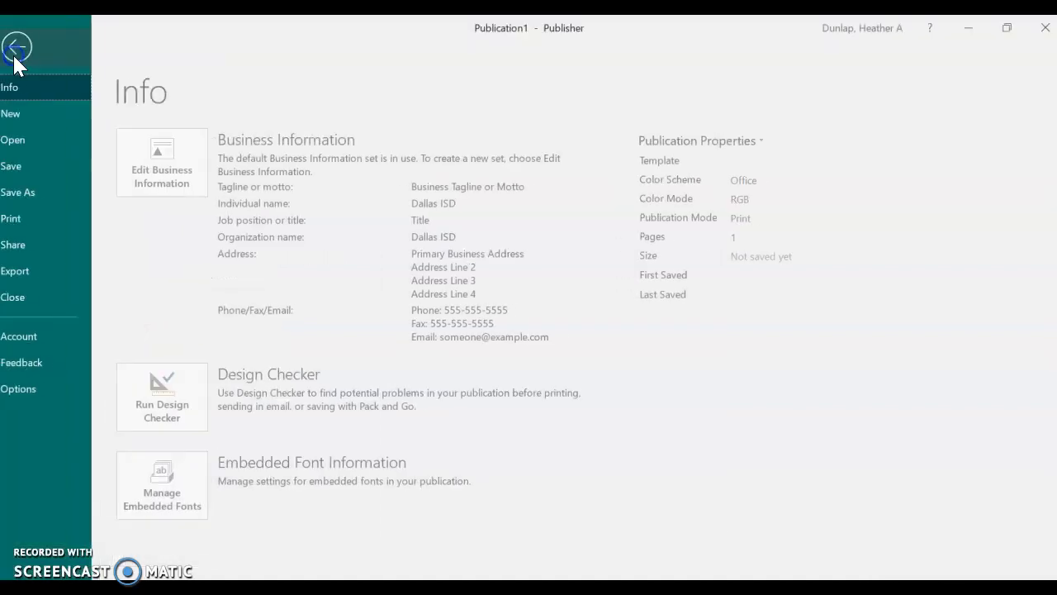
pyautogui.click(27, 193)
pyautogui.click(458, 214)
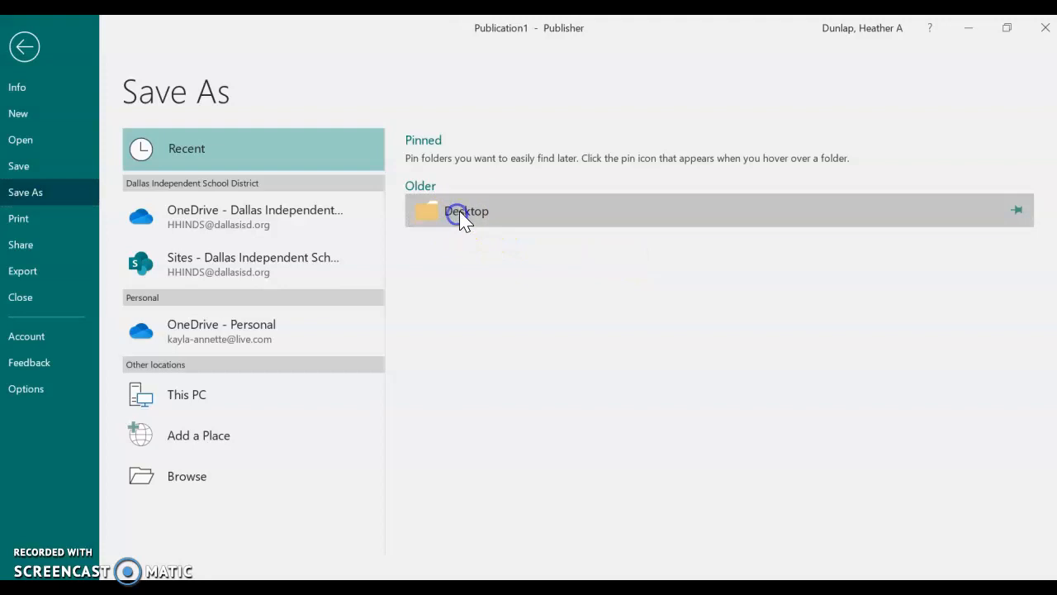
pyautogui.scroll(-2, 52, 217)
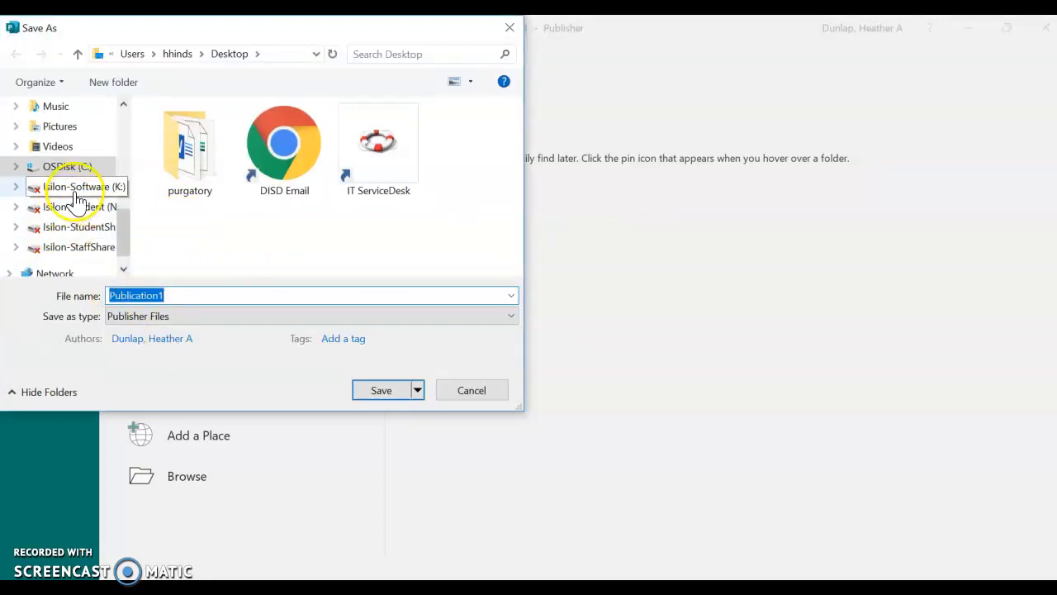
pyautogui.scroll(3, 76, 206)
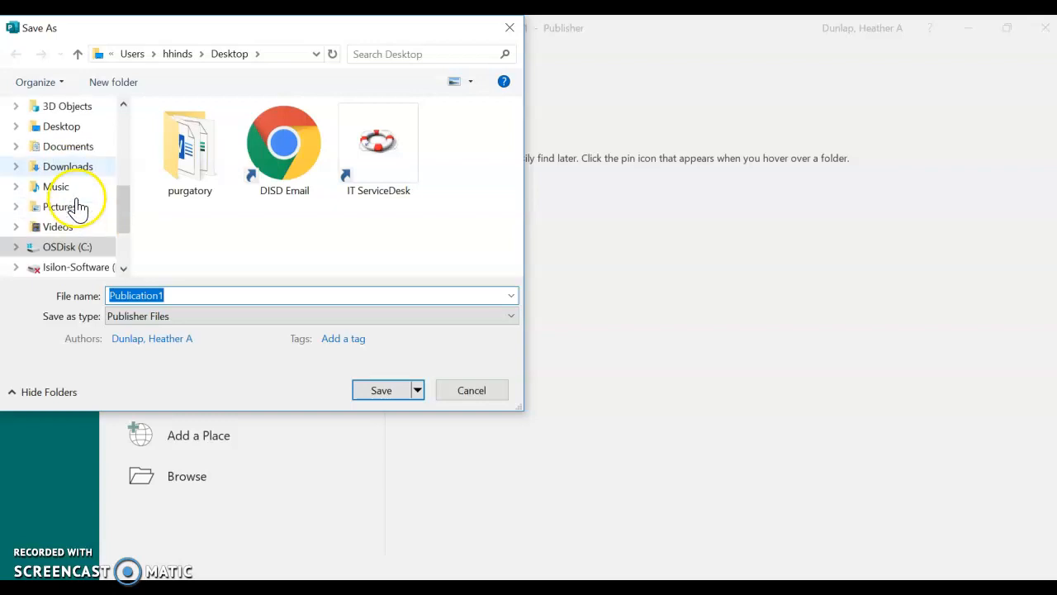
# Step: Save the flyer to the Desktop in PDF format under the name Publication1
pyautogui.click(199, 317)
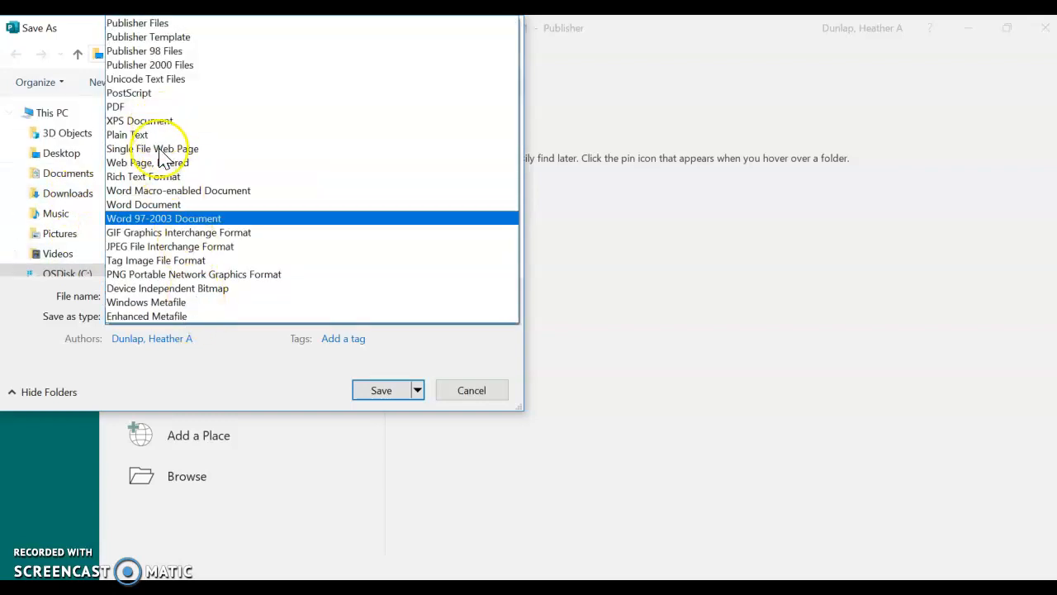
pyautogui.click(185, 342)
pyautogui.click(190, 321)
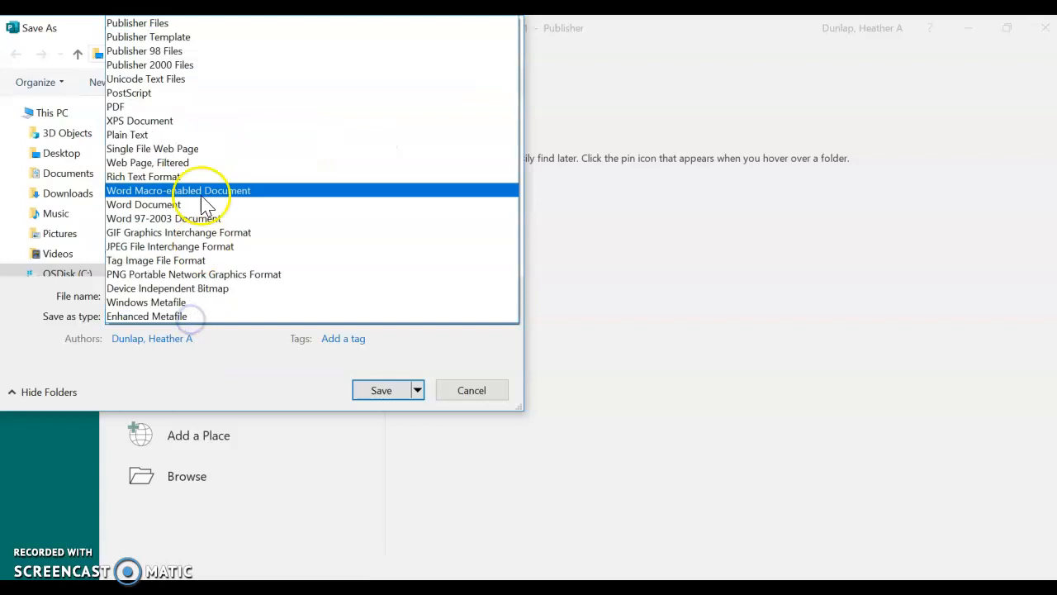
pyautogui.click(187, 107)
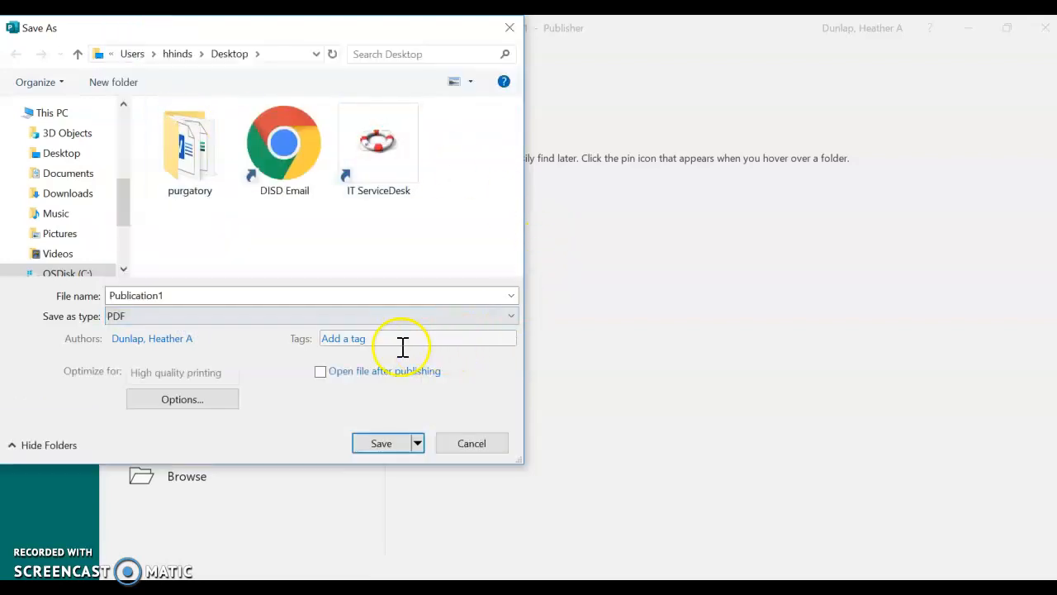
pyautogui.click(382, 442)
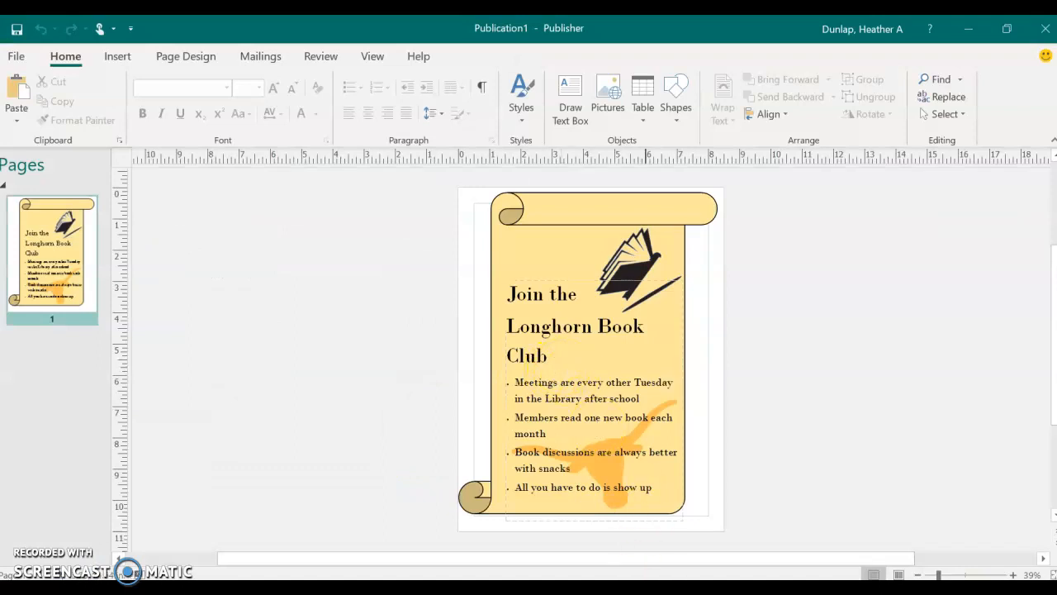
# Step: Minimize the open windows and move the Publication1 PDF to open space on the desktop
pyautogui.click(968, 29)
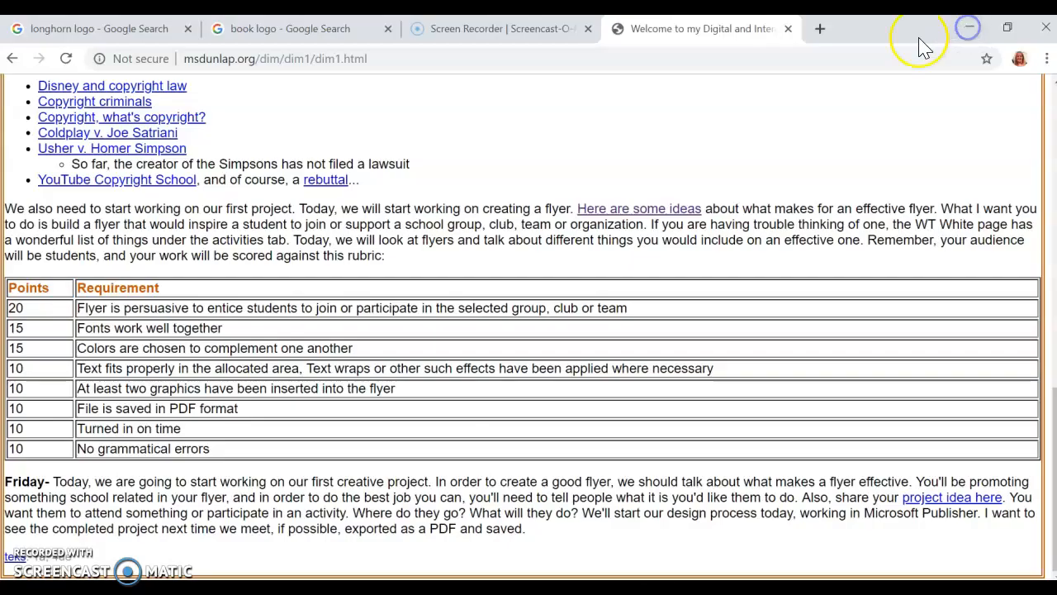
pyautogui.click(973, 29)
pyautogui.moveTo(37, 492); pyautogui.dragTo(349, 349)
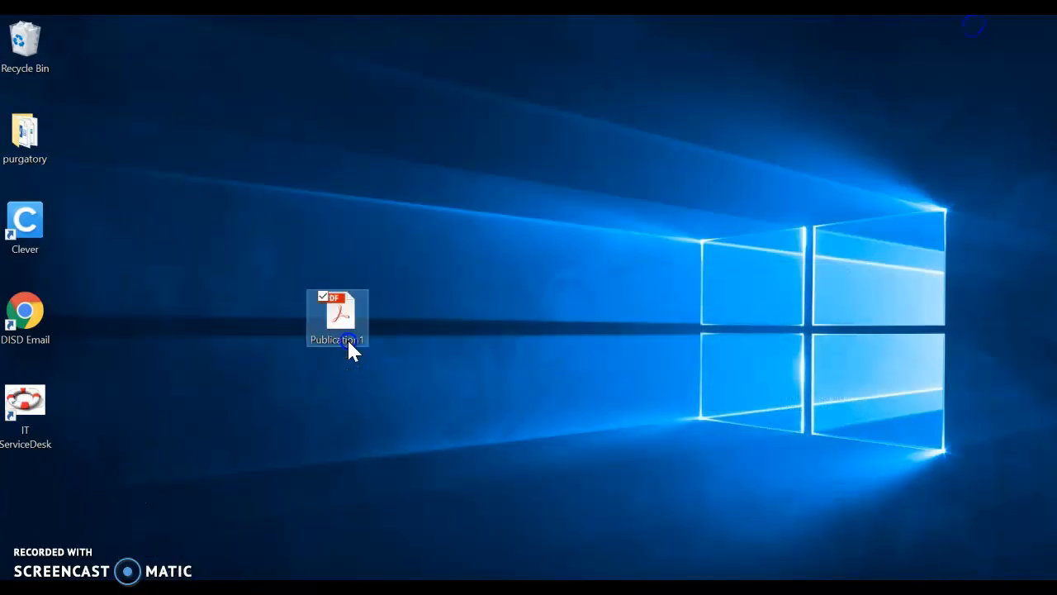
# Step: Open the Publication1 PDF in Adobe Acrobat and look over the exported flyer page
pyautogui.scroll(-3, 834, 297)
pyautogui.scroll(3, 836, 309)
pyautogui.scroll(-3, 837, 309)
pyautogui.scroll(3, 834, 307)
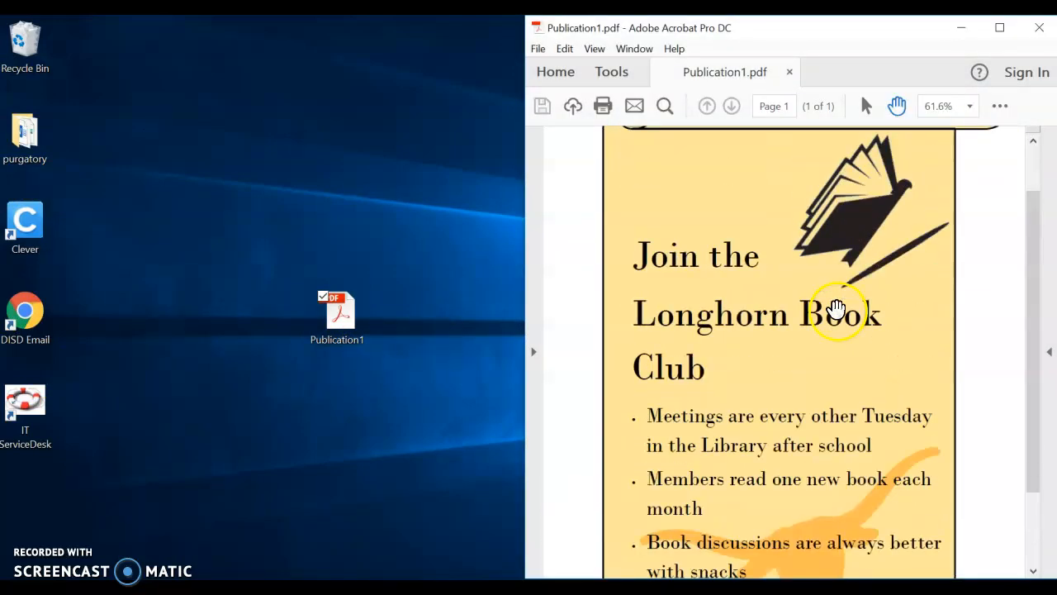
pyautogui.scroll(-3, 839, 307)
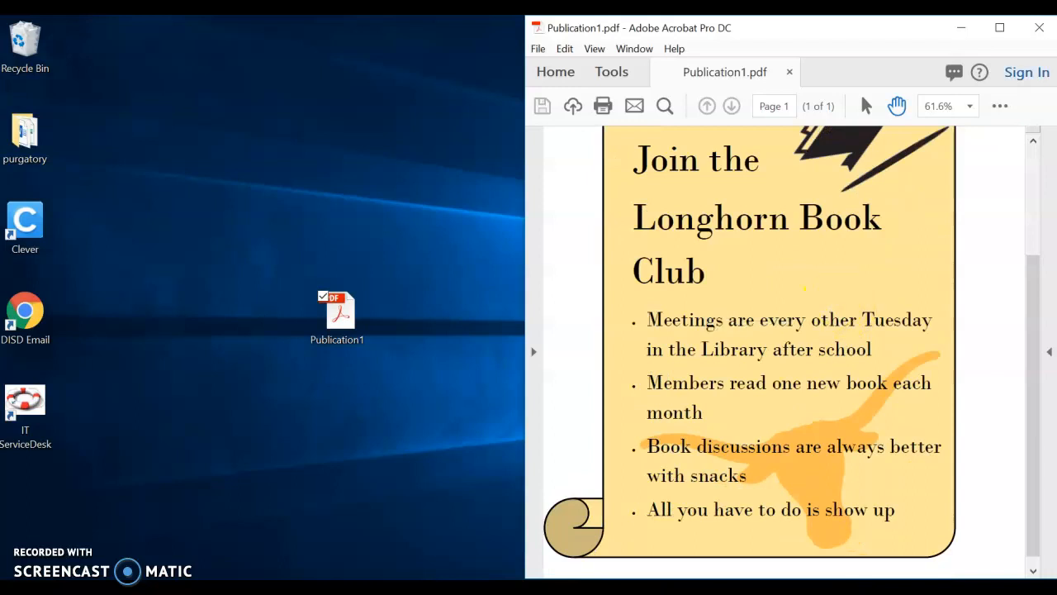
# Step: Close the PDF and move its file back into the desktop's icon column below IT ServiceDesk
pyautogui.click(1038, 30)
pyautogui.click(652, 185)
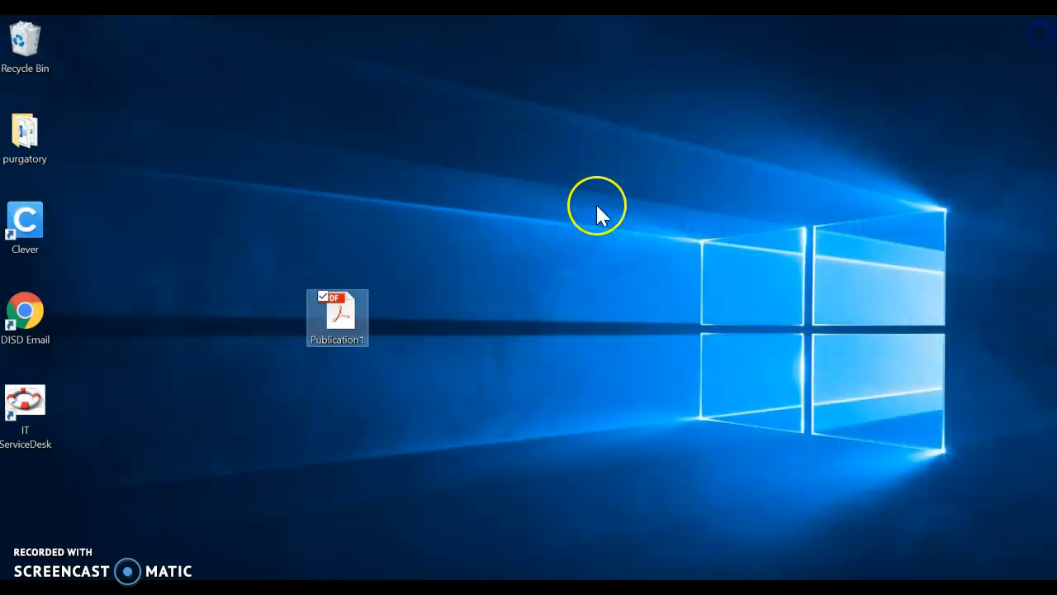
pyautogui.moveTo(296, 320); pyautogui.dragTo(33, 499)
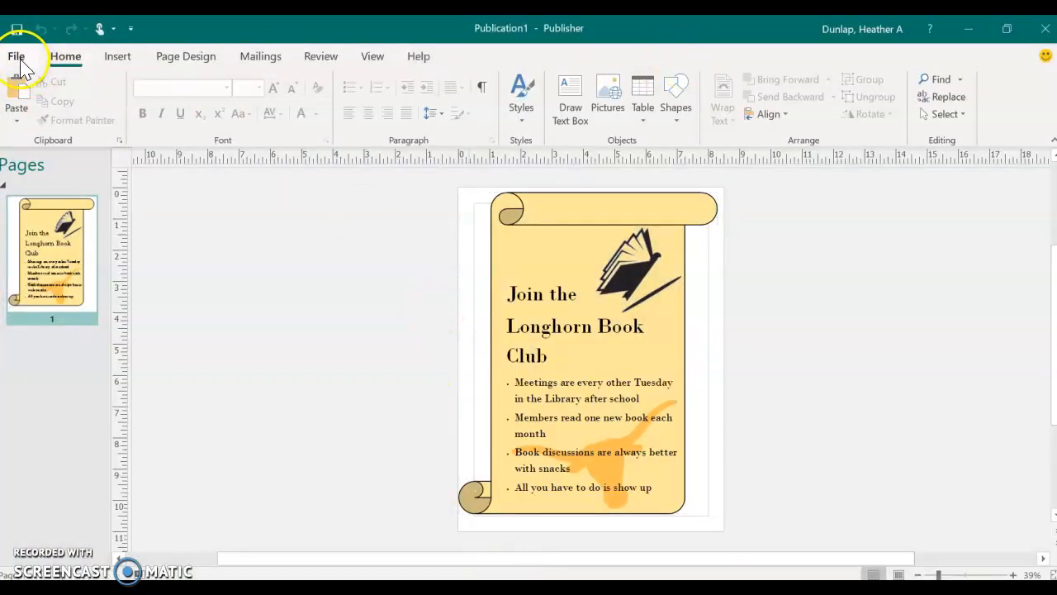
# Step: Browse the template gallery and create a new publication from the Event flyer template titled Diversity Day
pyautogui.hotkey('ctrl', 's')
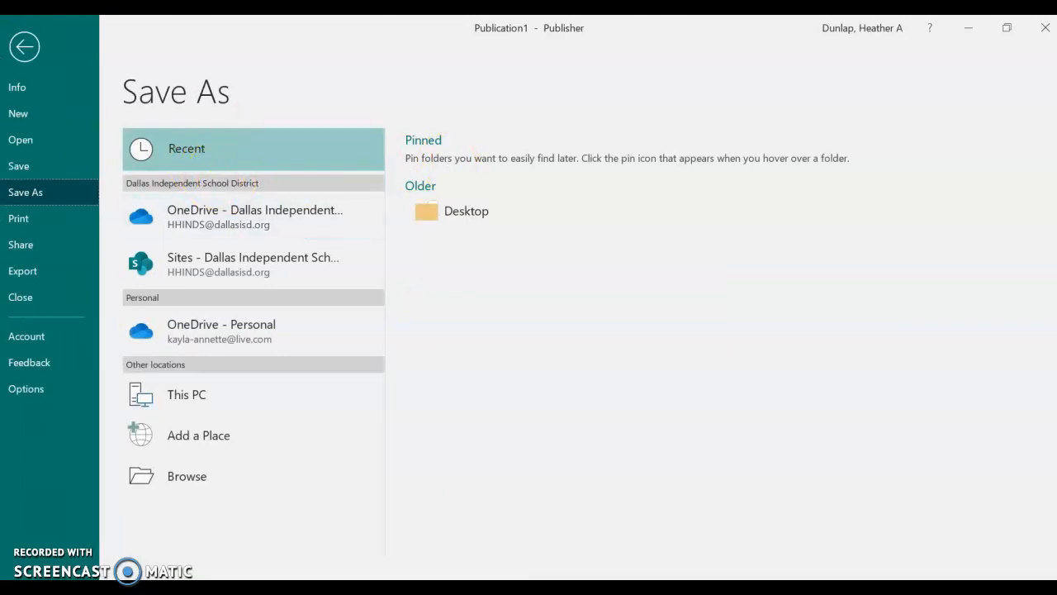
pyautogui.click(30, 108)
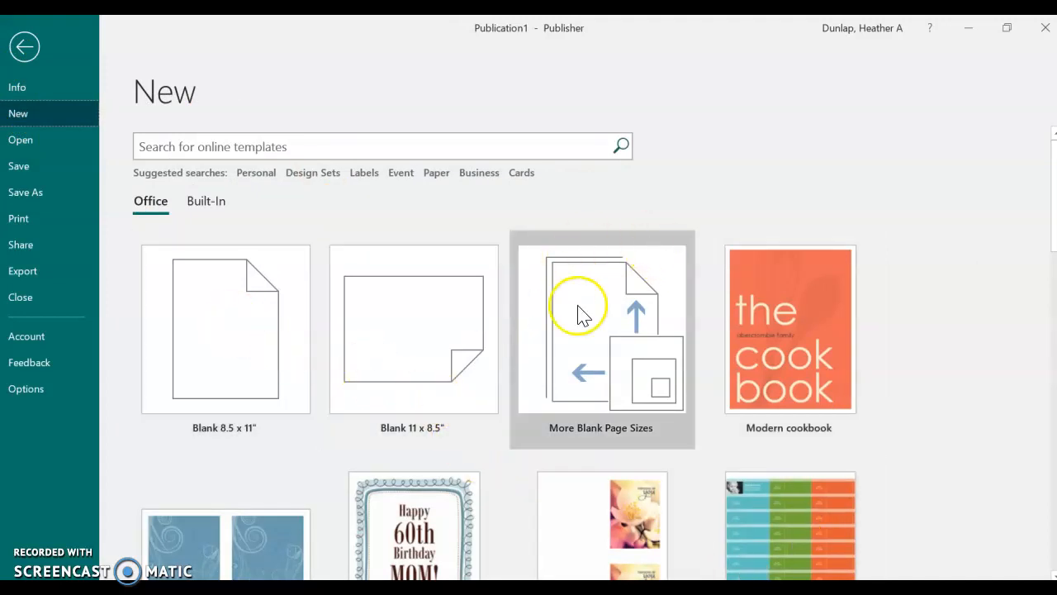
pyautogui.scroll(-3, 628, 330)
pyautogui.scroll(-8, 748, 395)
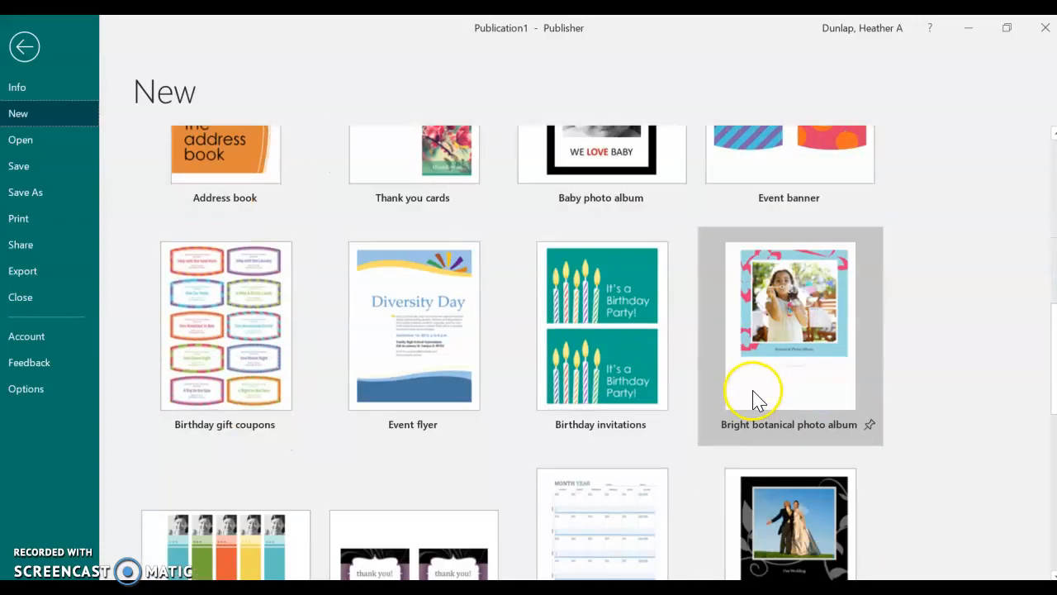
pyautogui.scroll(-3, 781, 404)
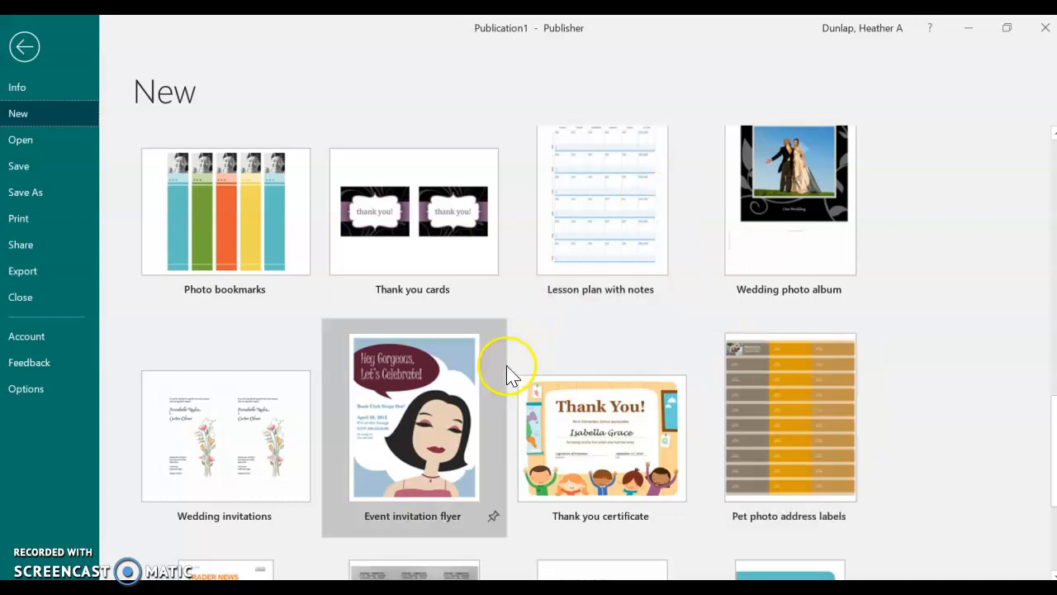
pyautogui.scroll(-3, 508, 364)
pyautogui.scroll(6, 506, 363)
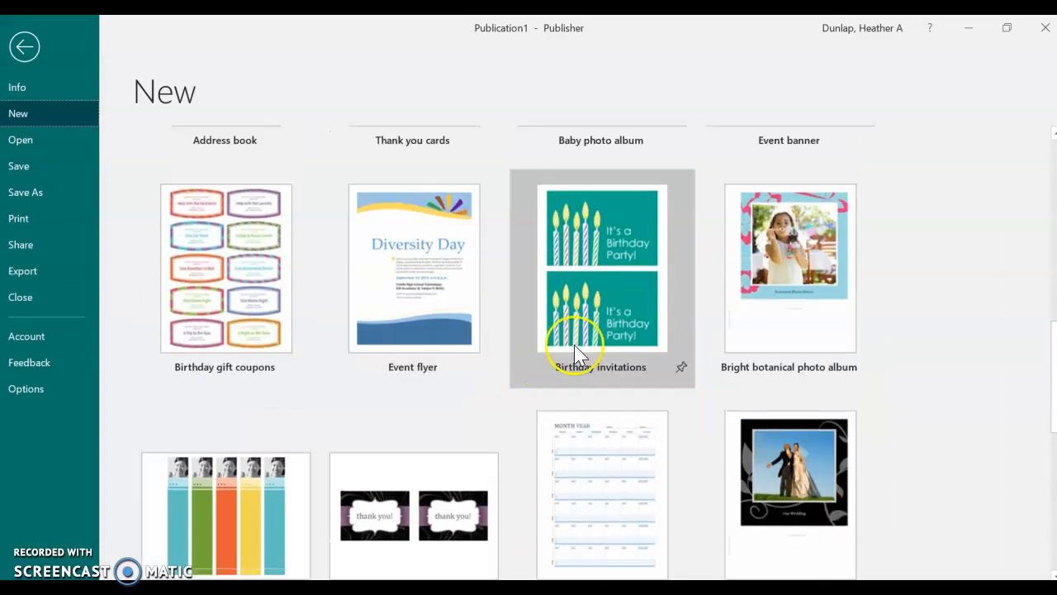
pyautogui.click(455, 243)
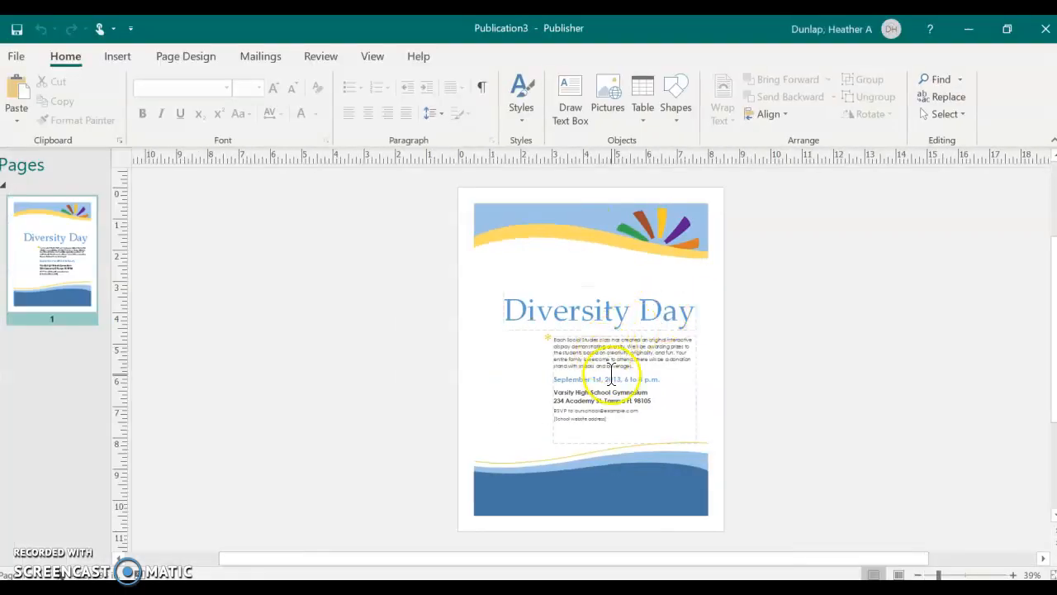
# Step: Enlarge the flyer to 80% and examine the description, date and venue lines in its text box
pyautogui.click(1016, 573)
pyautogui.click(1016, 573)
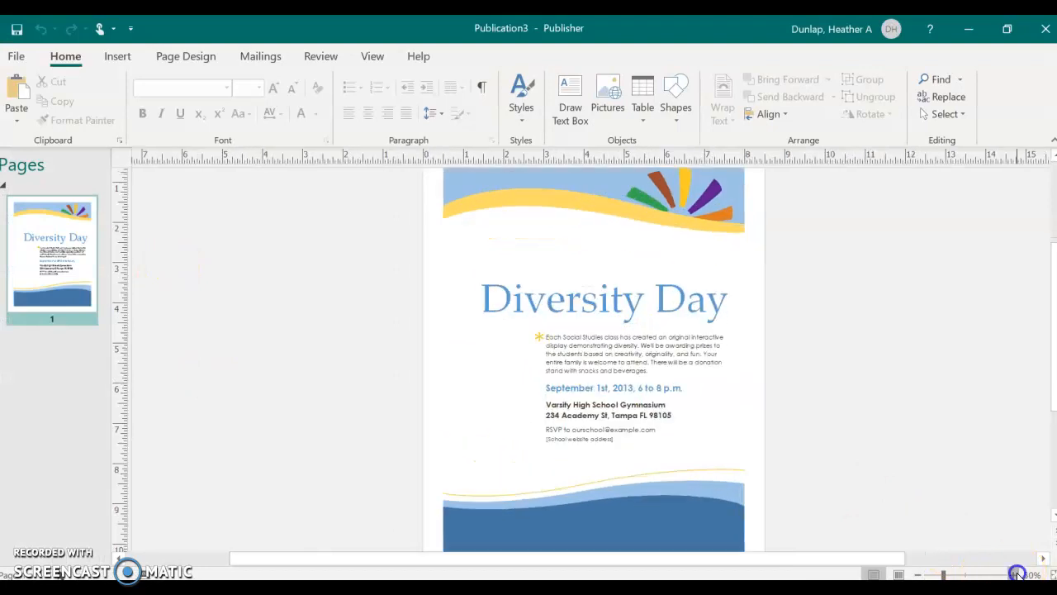
pyautogui.click(1016, 573)
pyautogui.click(1016, 573)
pyautogui.click(1016, 574)
pyautogui.click(622, 369)
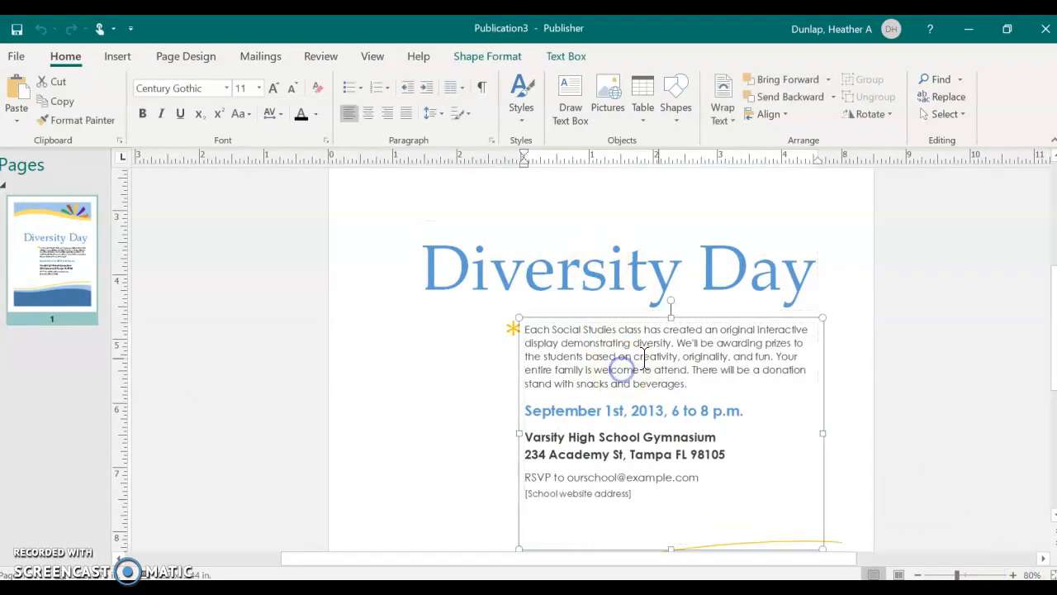
pyautogui.moveTo(708, 382); pyautogui.dragTo(522, 330)
pyautogui.moveTo(781, 417); pyautogui.dragTo(498, 406)
pyautogui.moveTo(786, 465); pyautogui.dragTo(612, 441)
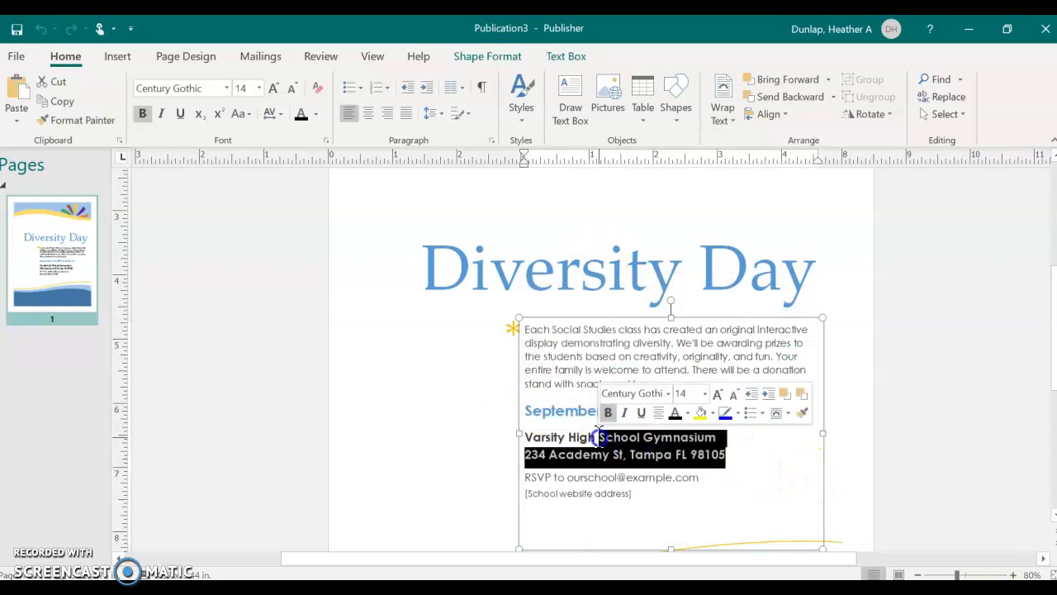
# Step: Examine the Diversity Day title and the decorative graphics at the head and foot of the flyer
pyautogui.click(703, 247)
pyautogui.scroll(2, 793, 307)
pyautogui.scroll(2, 793, 308)
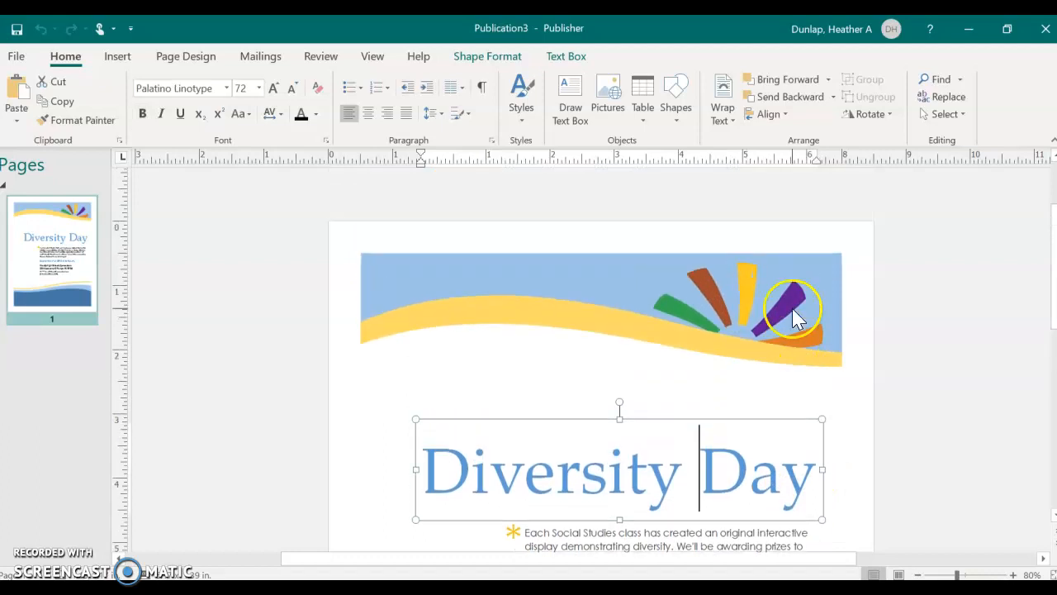
pyautogui.scroll(-7, 859, 347)
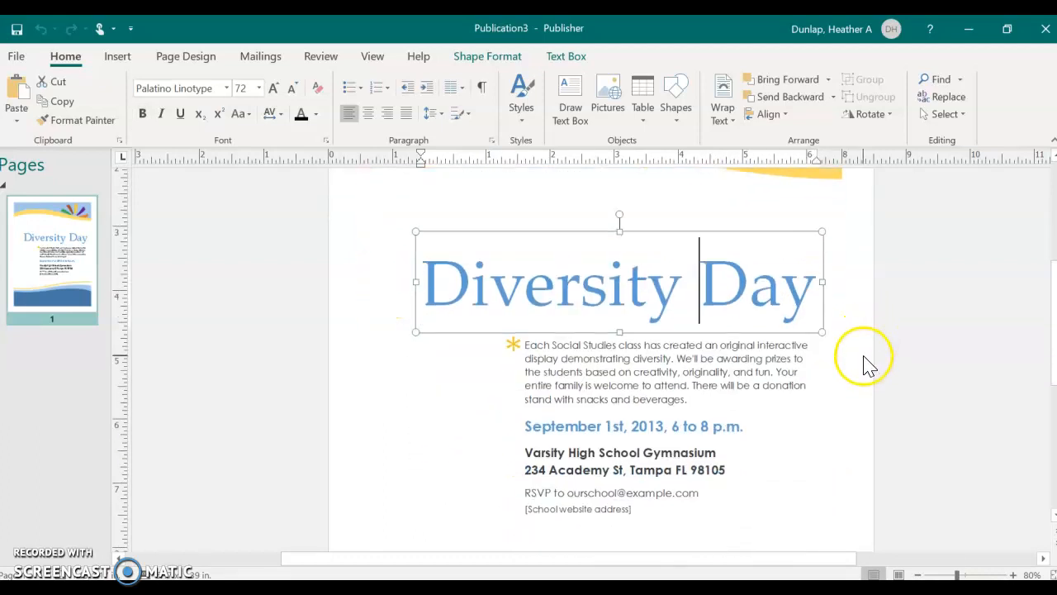
pyautogui.click(663, 453)
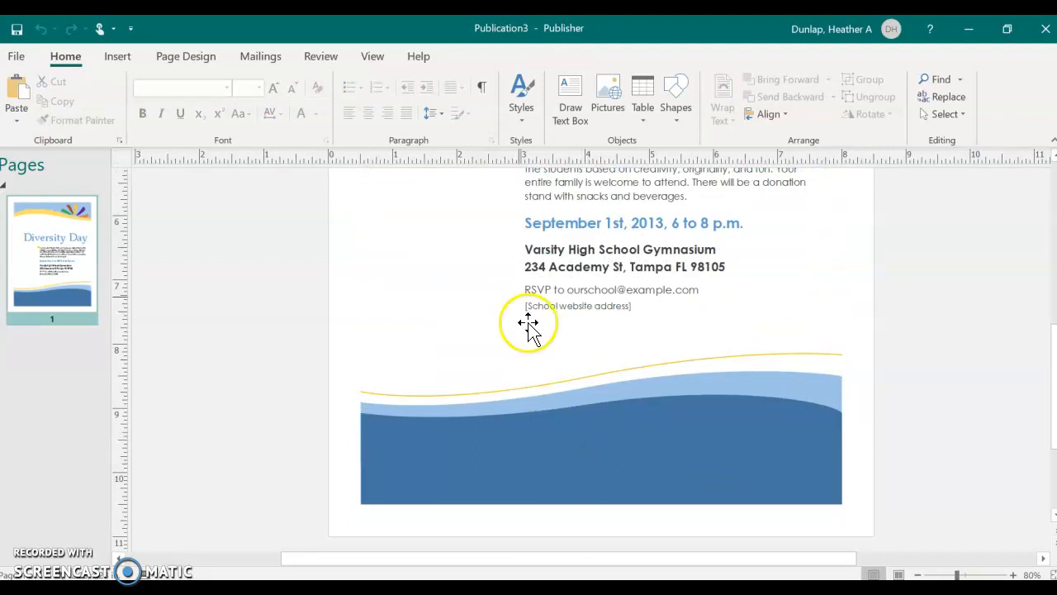
pyautogui.scroll(4, 574, 347)
pyautogui.scroll(3, 578, 347)
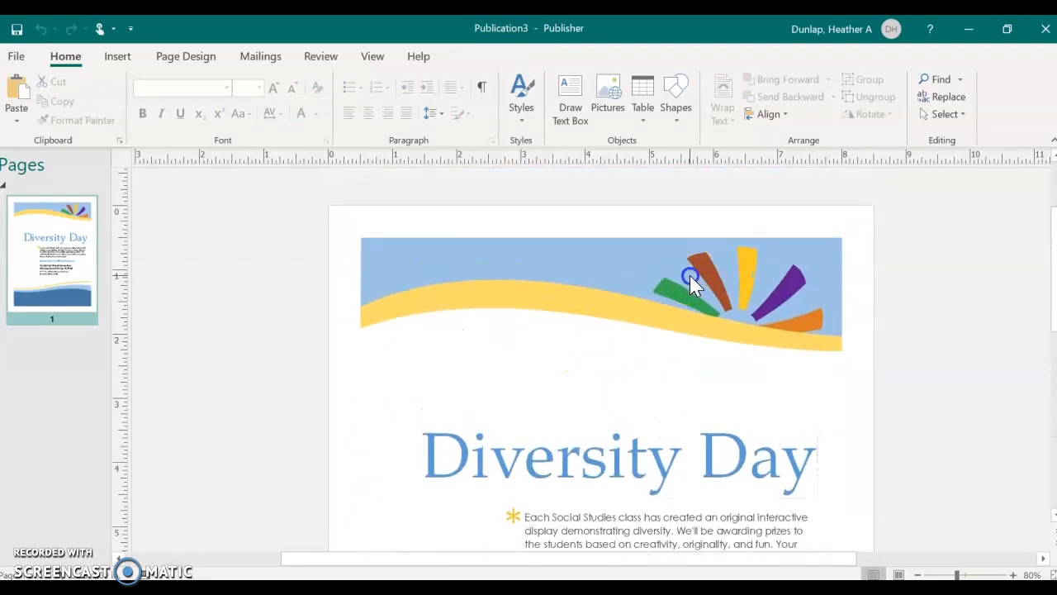
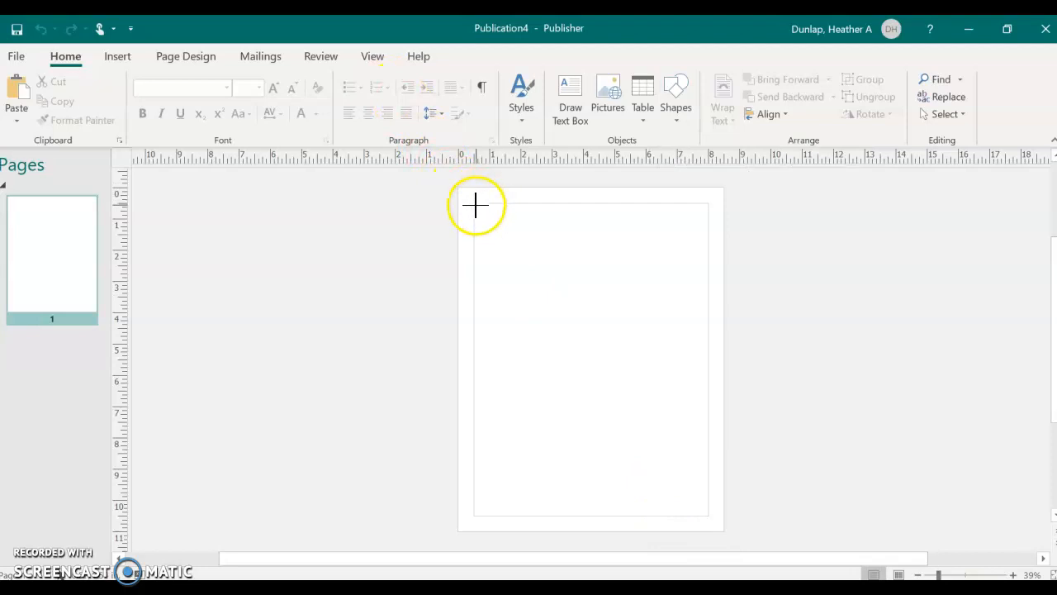
# Step: Draw a vertical scroll shape about 7.52" wide and 10.07" high across the blank page and fill it dark orange
pyautogui.moveTo(470, 200); pyautogui.dragTo(715, 516)
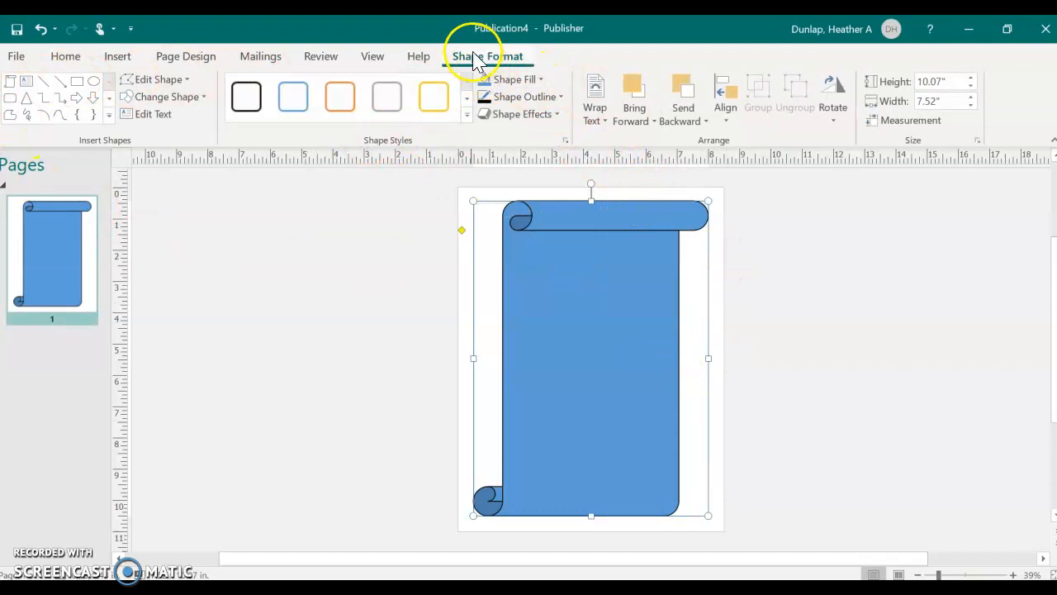
pyautogui.click(539, 79)
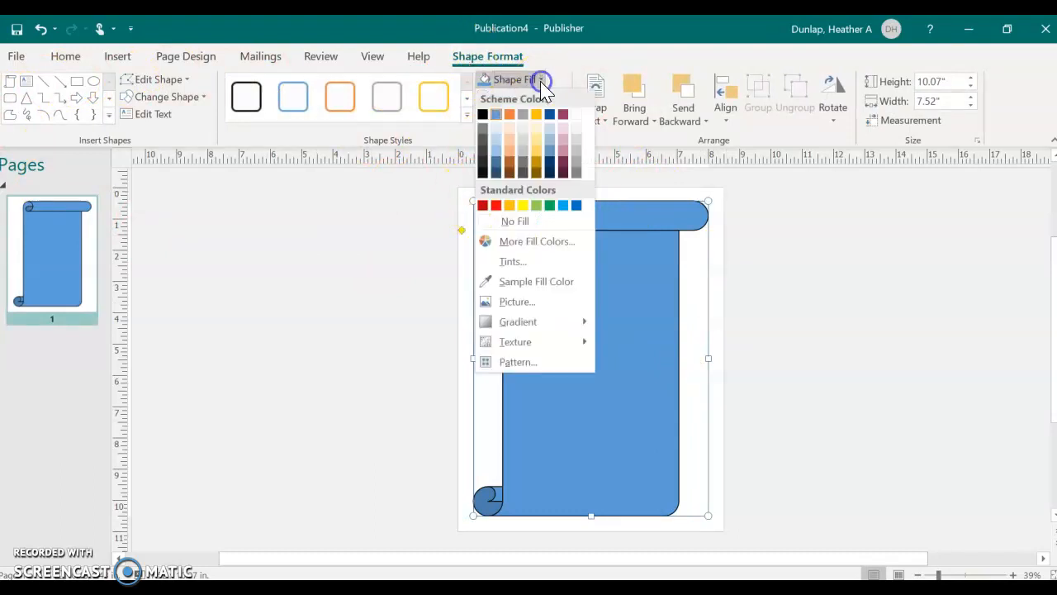
pyautogui.click(509, 147)
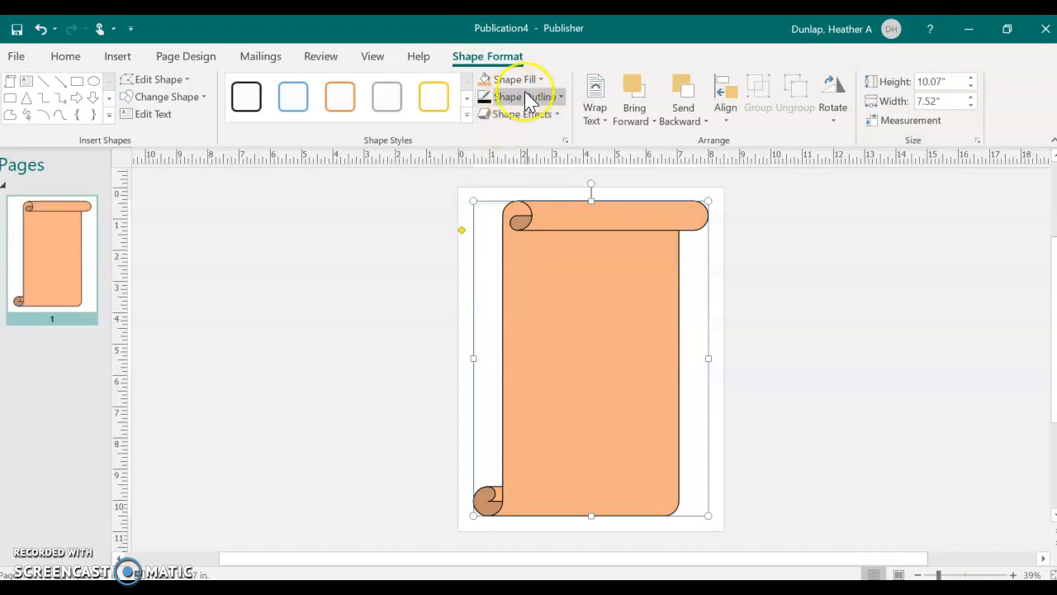
pyautogui.click(535, 80)
pyautogui.click(509, 166)
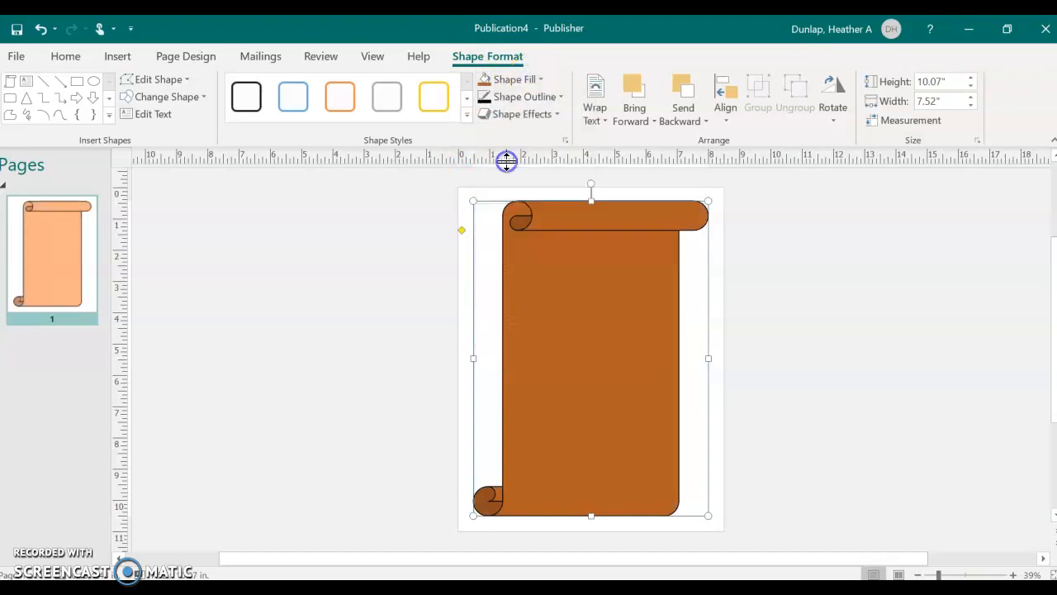
# Step: Set the transparency of the scroll's fill colour to 75% and deselect the shape
pyautogui.click(549, 101)
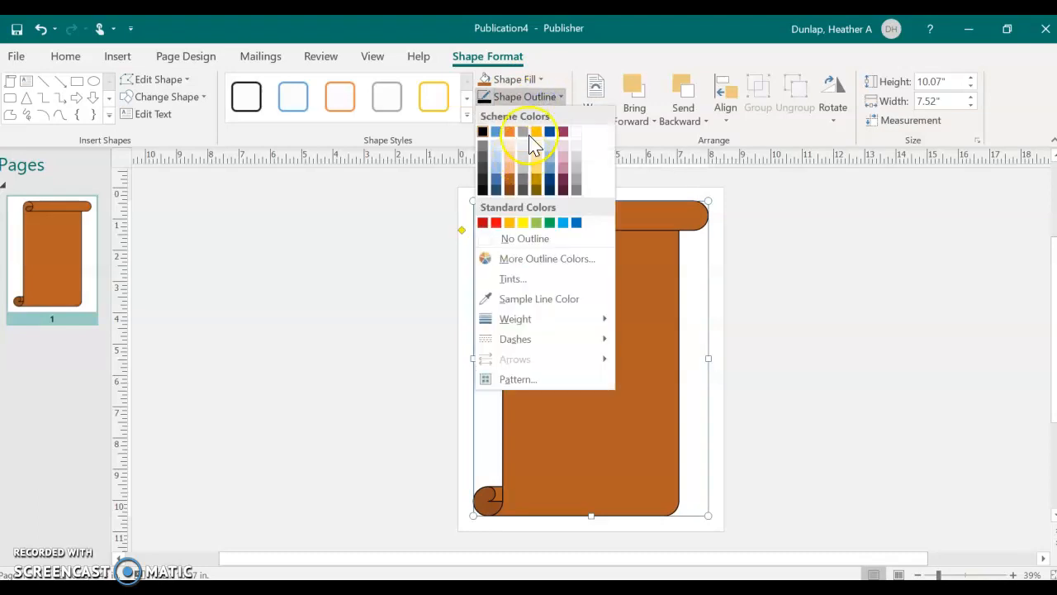
pyautogui.click(528, 91)
pyautogui.click(521, 79)
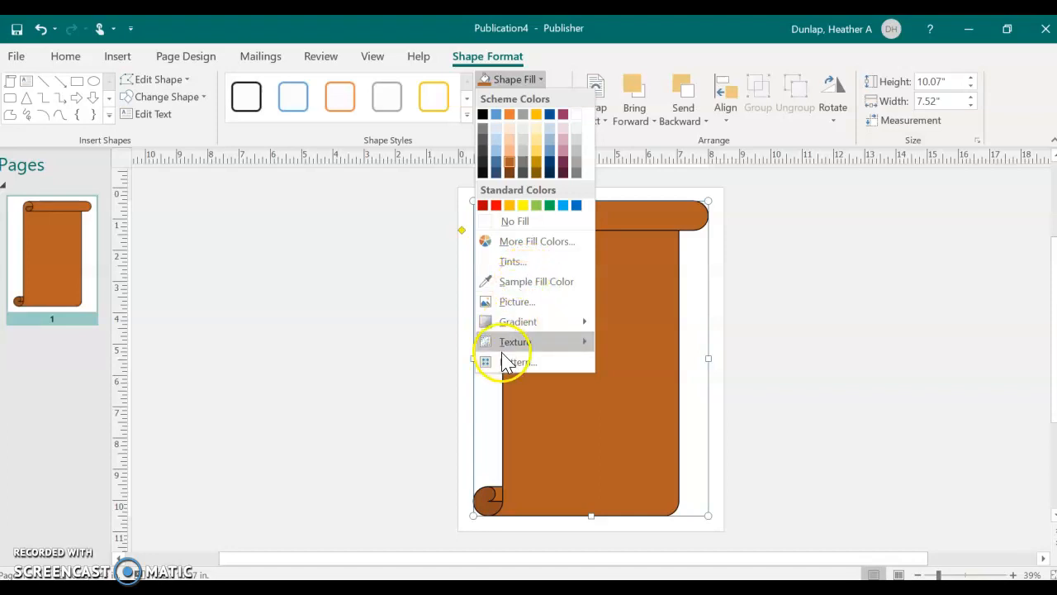
pyautogui.click(516, 242)
pyautogui.moveTo(399, 440); pyautogui.dragTo(494, 438)
pyautogui.click(656, 159)
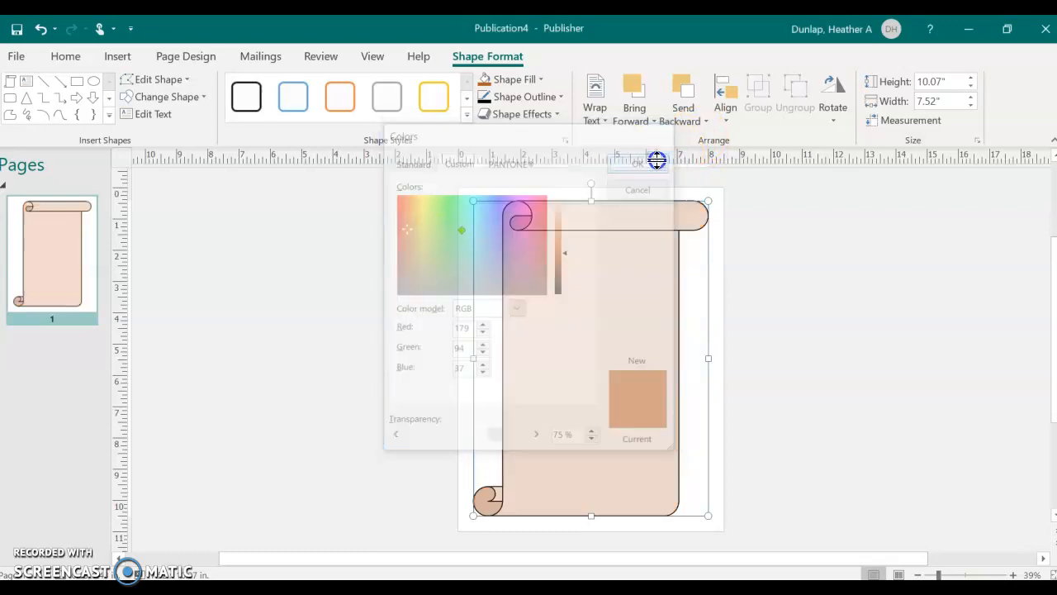
pyautogui.click(896, 287)
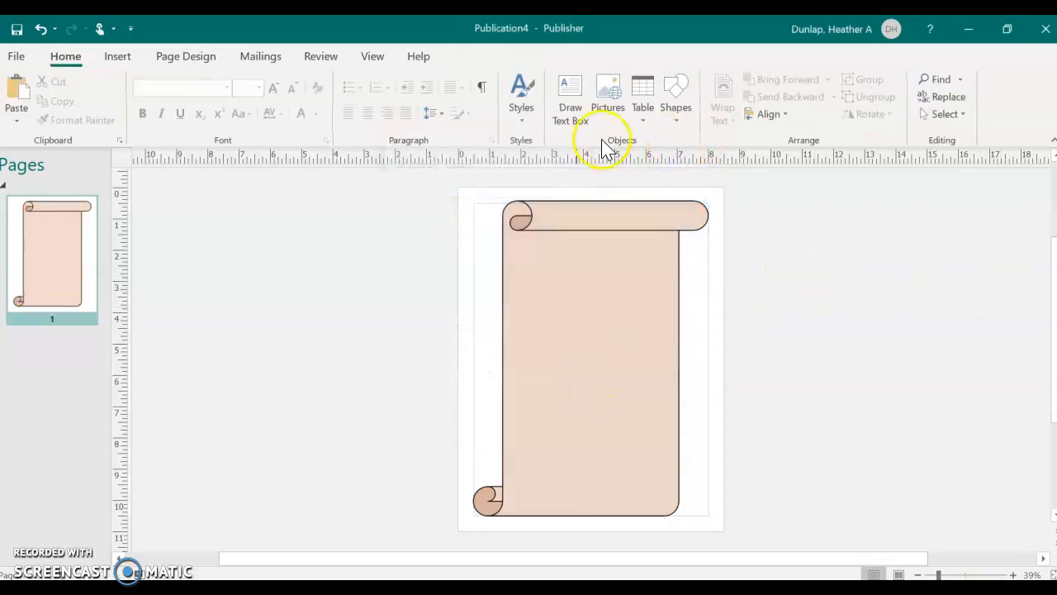
# Step: Draw a text box over the scroll's body with the heading "Read The Hoofbeat" at font size 48
pyautogui.click(567, 97)
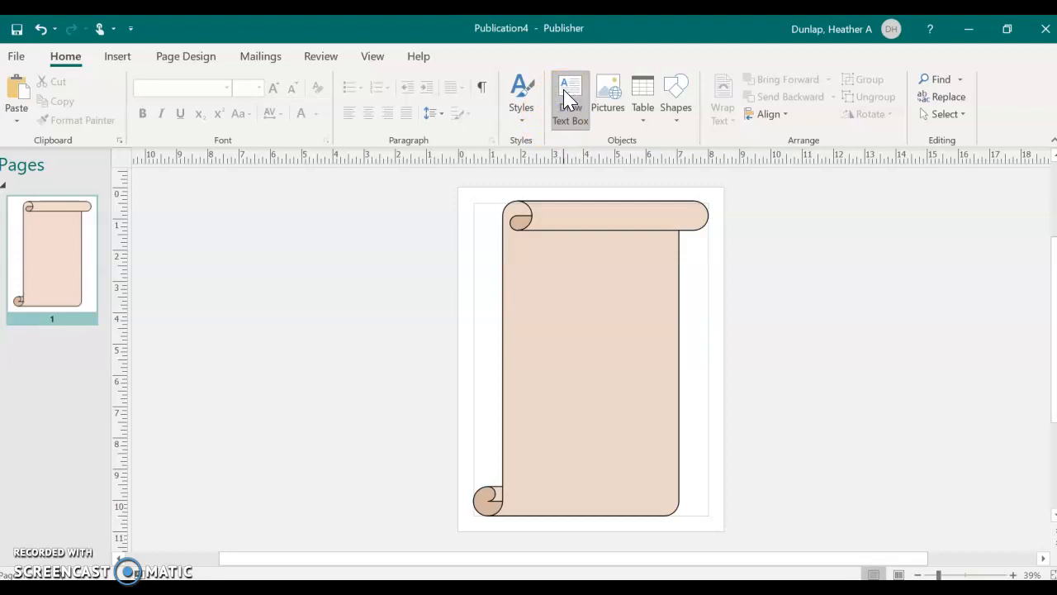
pyautogui.moveTo(512, 243)
pyautogui.mouseDown()
pyautogui.moveTo(621, 444)
pyautogui.moveTo(669, 500)
pyautogui.mouseUp()
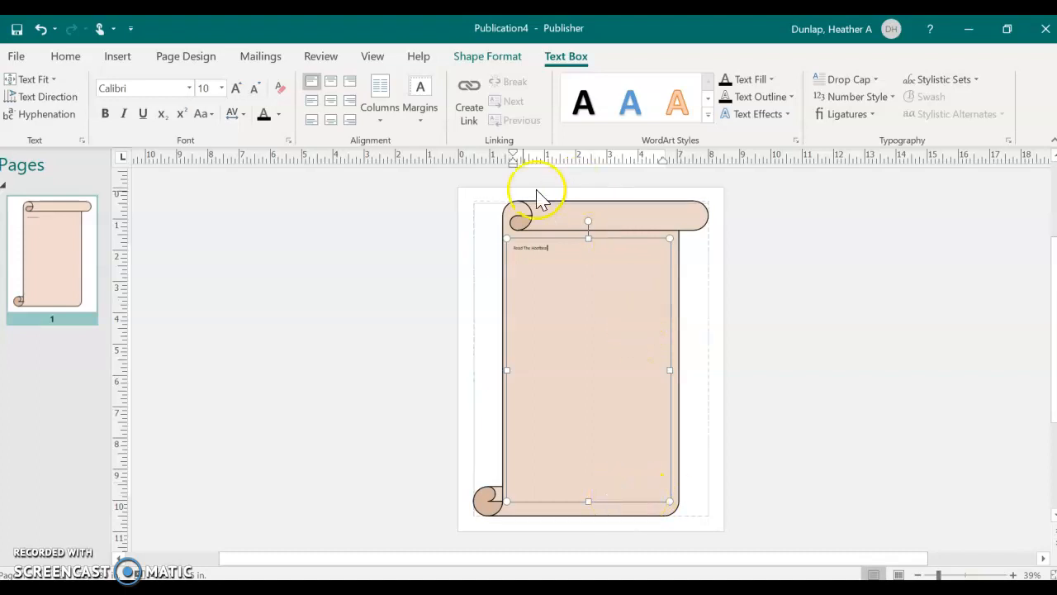
pyautogui.tripleClick(562, 251)
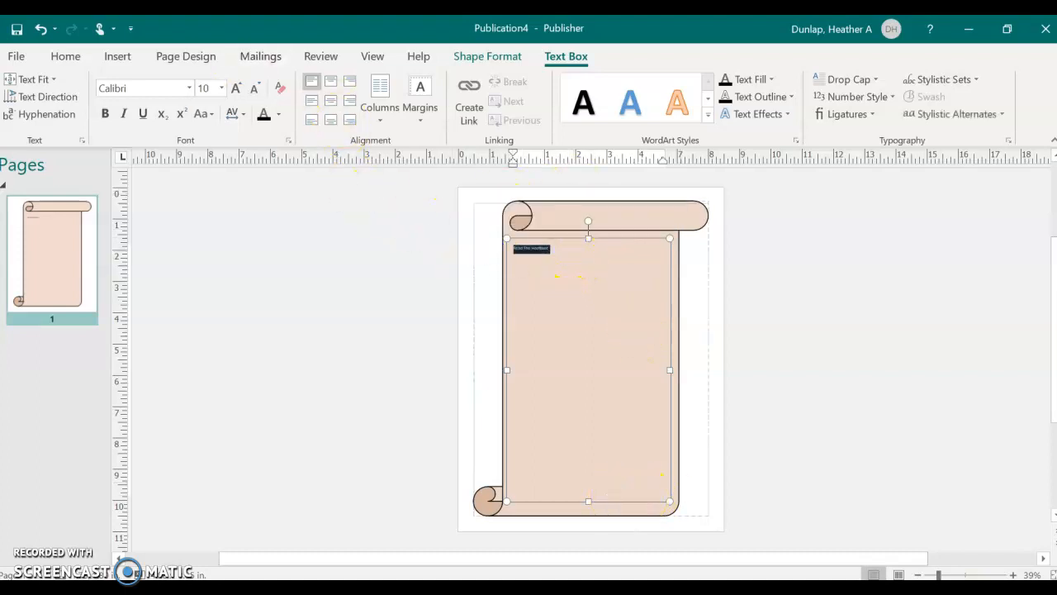
pyautogui.click(223, 89)
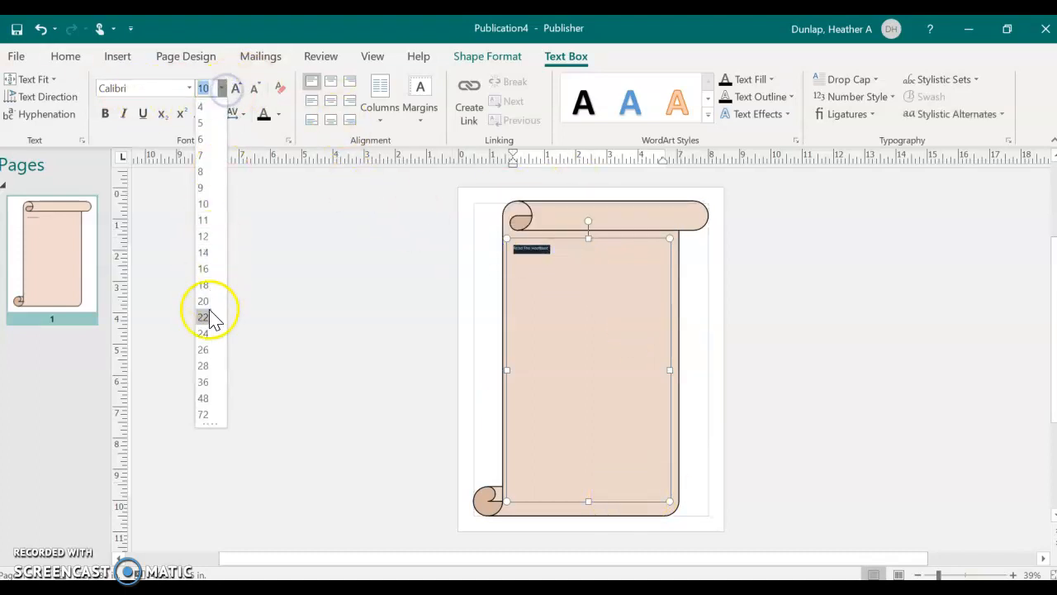
pyautogui.click(210, 397)
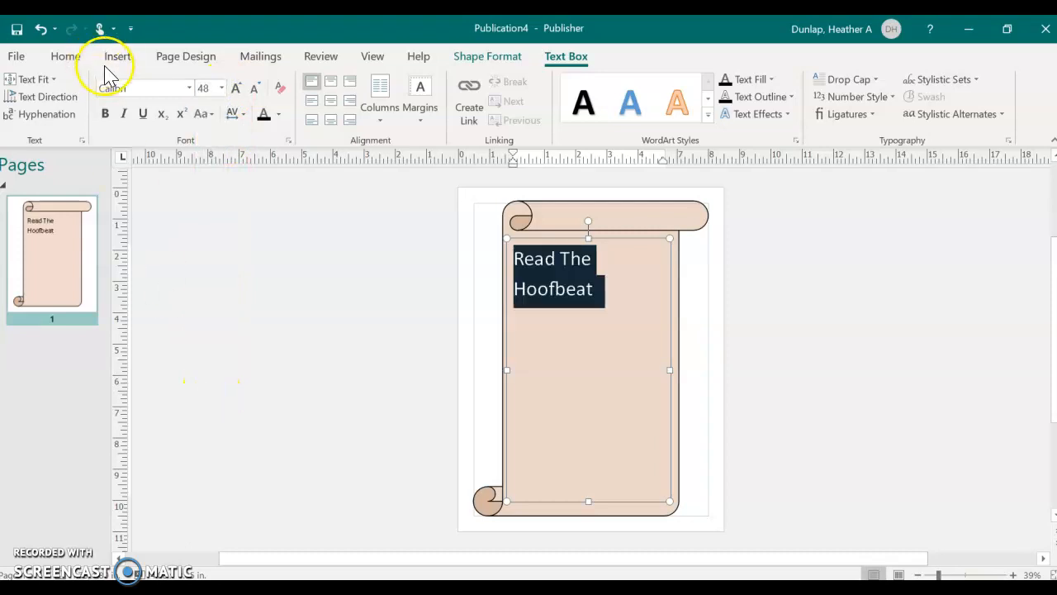
# Step: Change the font of the "Read The Hoofbeat" heading to Castellar
pyautogui.click(189, 87)
pyautogui.scroll(-4, 190, 281)
pyautogui.click(176, 355)
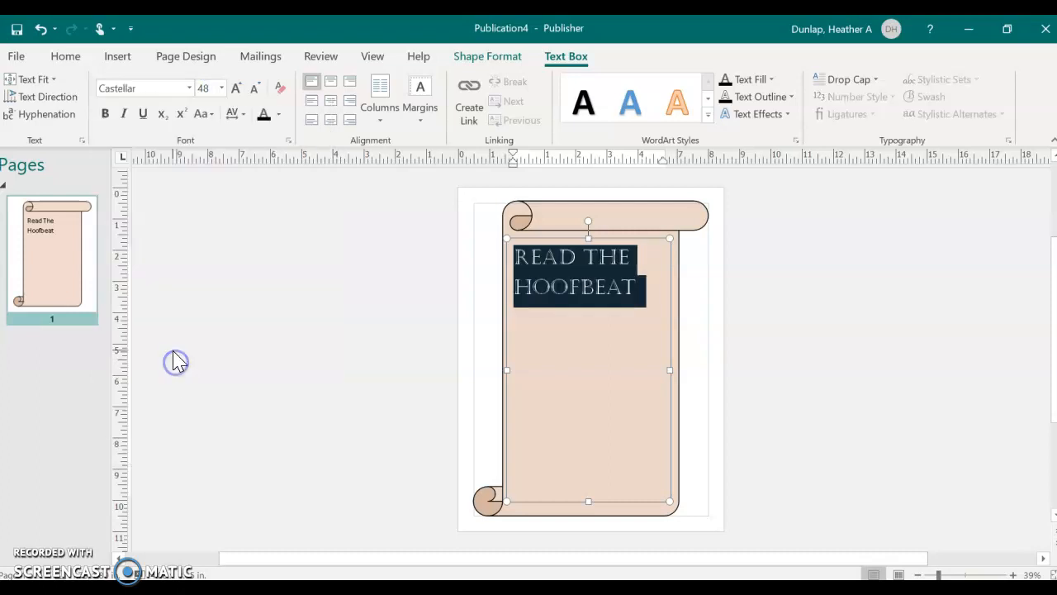
# Step: Try the heading at font size 80, and reduce it back to 48
pyautogui.click(611, 299)
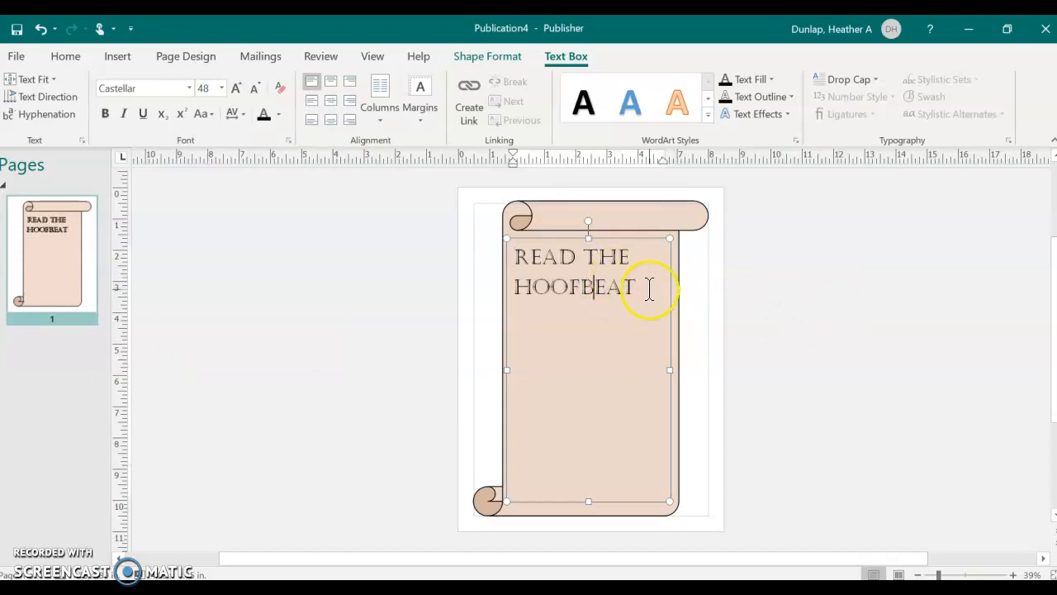
pyautogui.moveTo(646, 286); pyautogui.dragTo(515, 266)
pyautogui.click(236, 88)
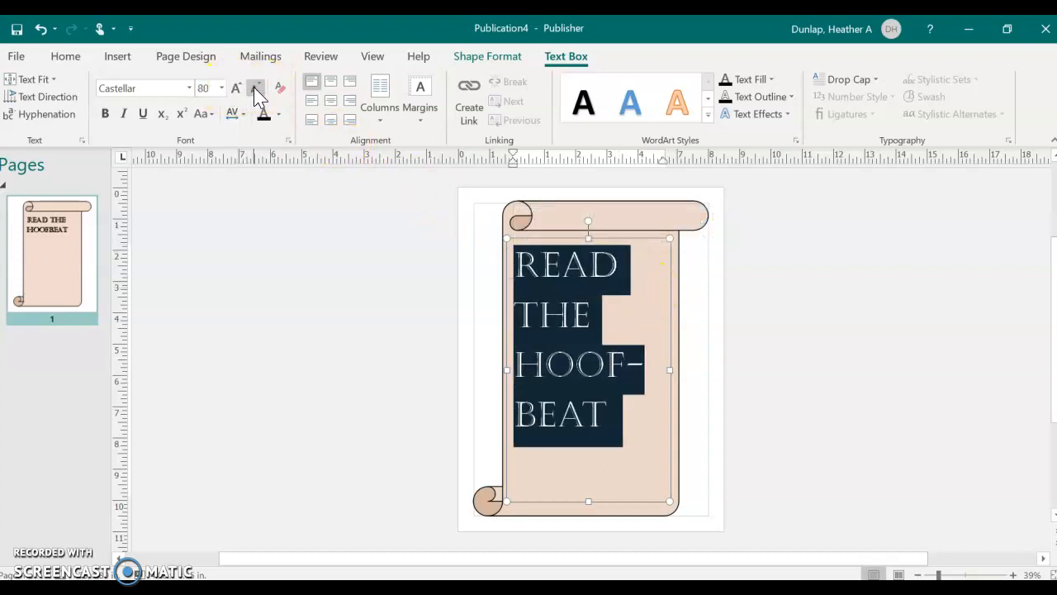
pyautogui.click(255, 87)
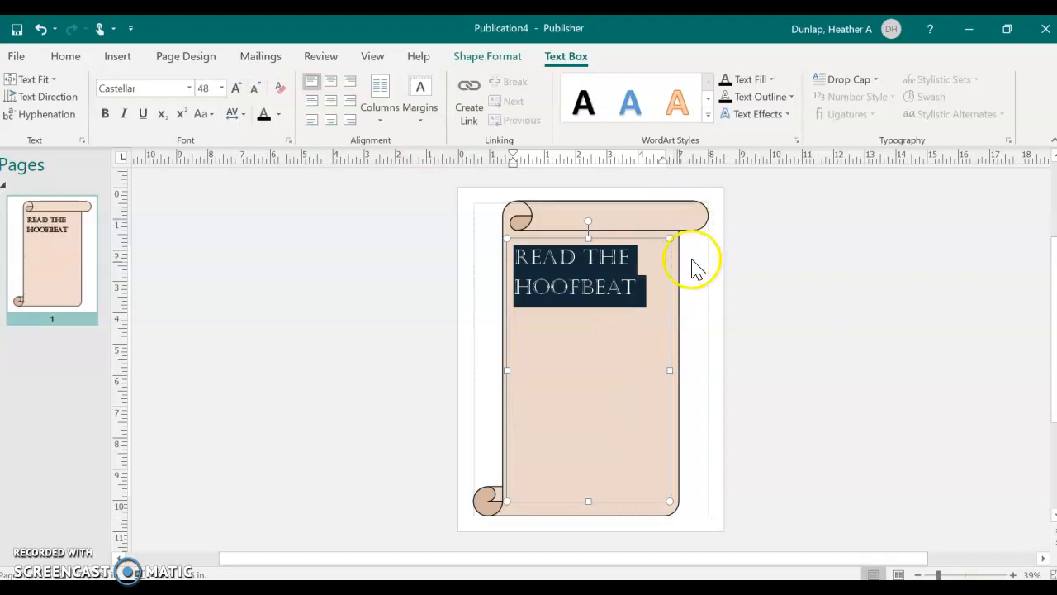
# Step: Below the heading, add in Perpetua: "The Hoofbeat is printed every six weeks and distributed to second period classes" and "Read The Hoofbeat and support your student journalists"
pyautogui.click(657, 283)
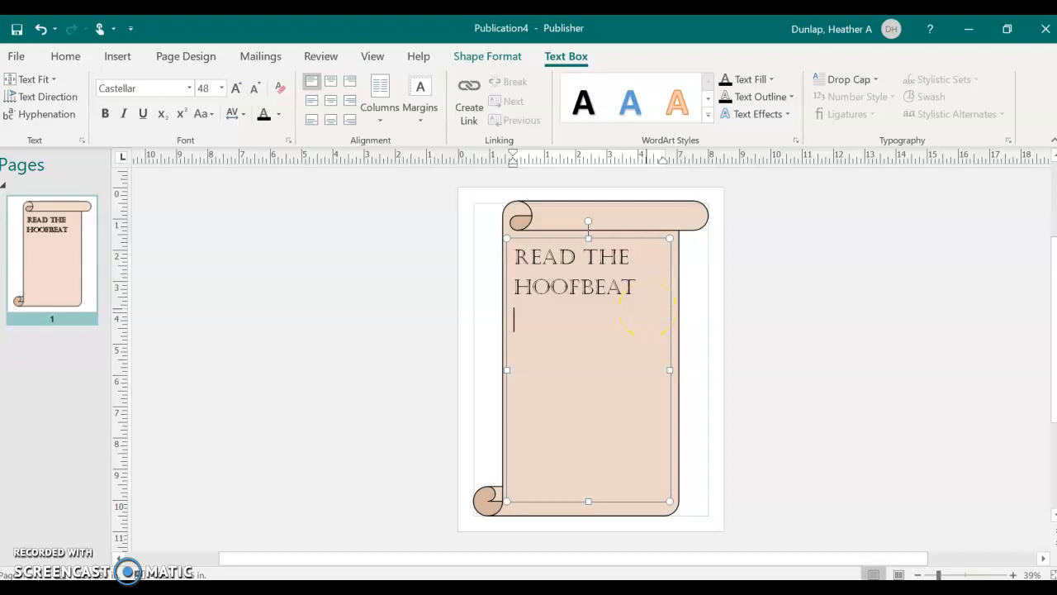
pyautogui.click(193, 88)
pyautogui.scroll(-20, 165, 405)
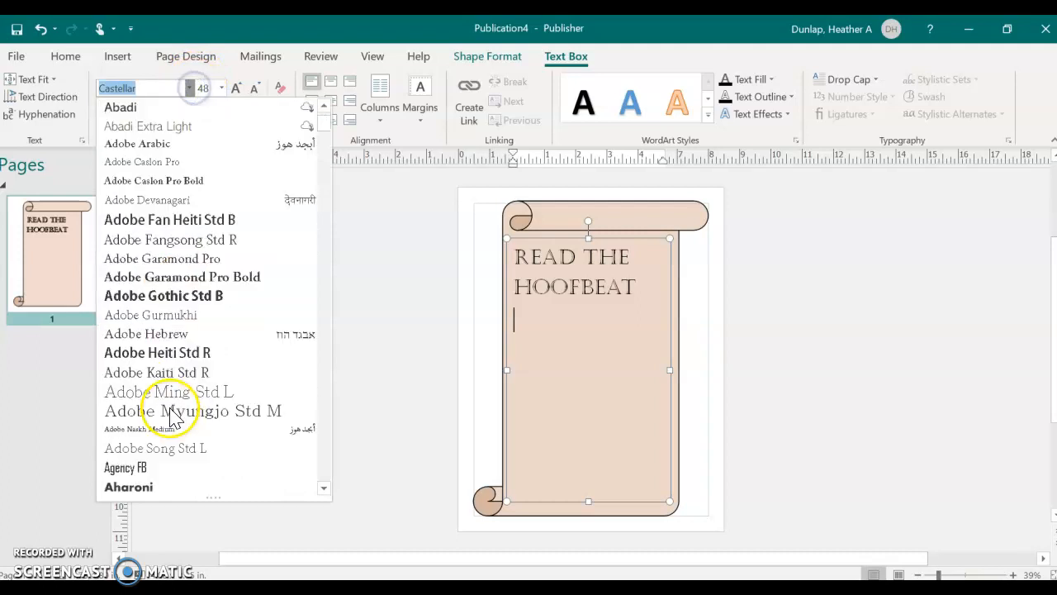
pyautogui.scroll(-20, 180, 397)
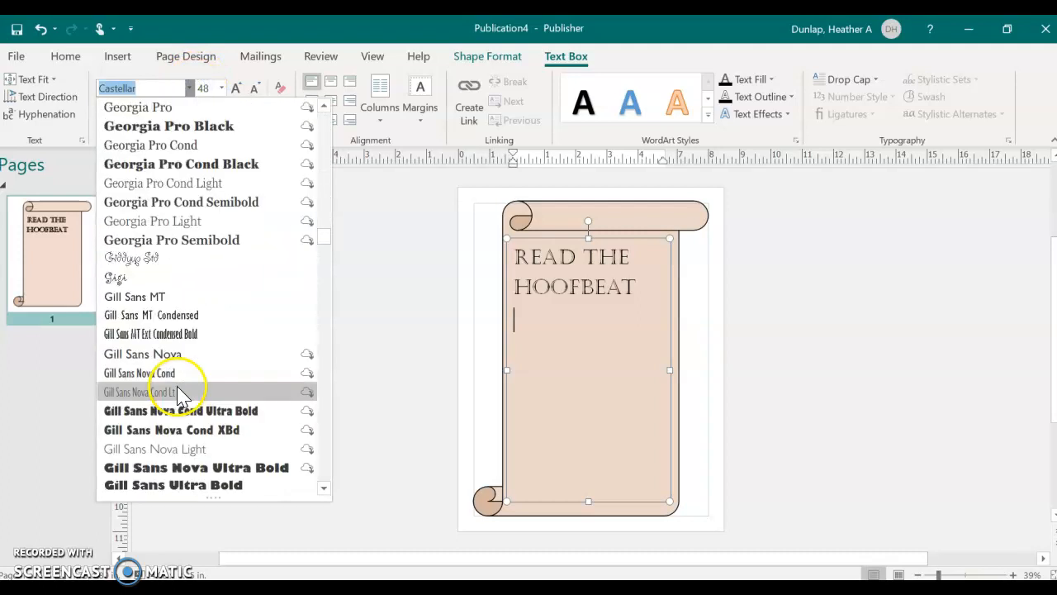
pyautogui.scroll(-20, 173, 390)
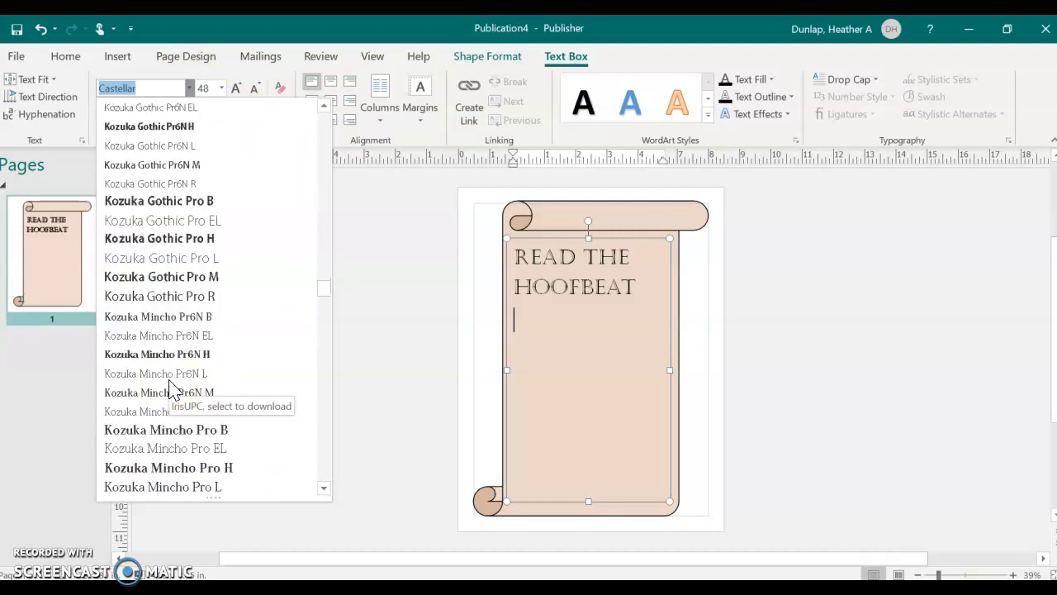
pyautogui.scroll(-20, 171, 388)
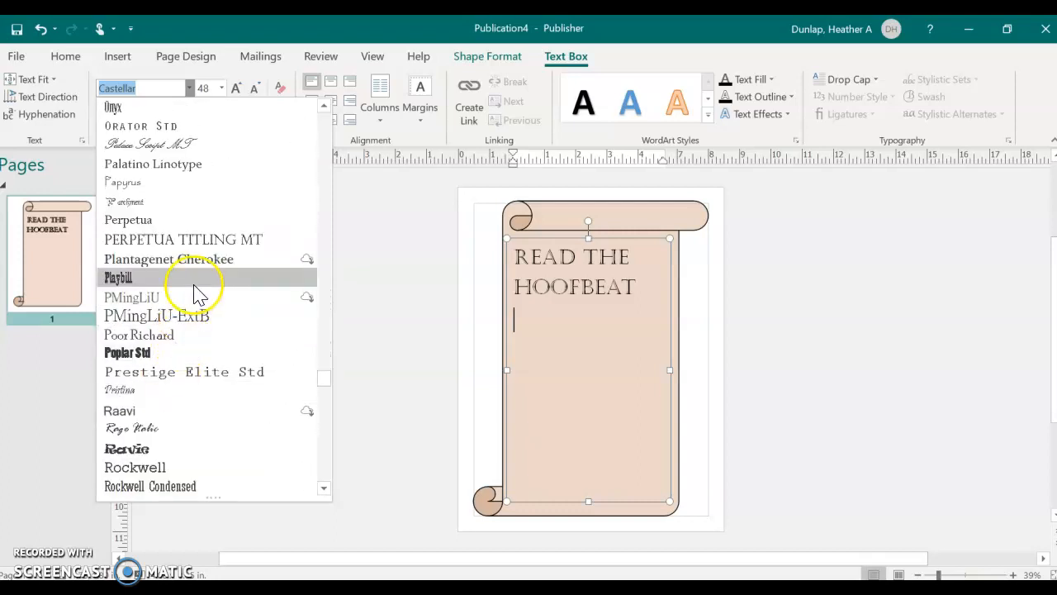
pyautogui.scroll(-3, 197, 264)
pyautogui.scroll(3, 192, 274)
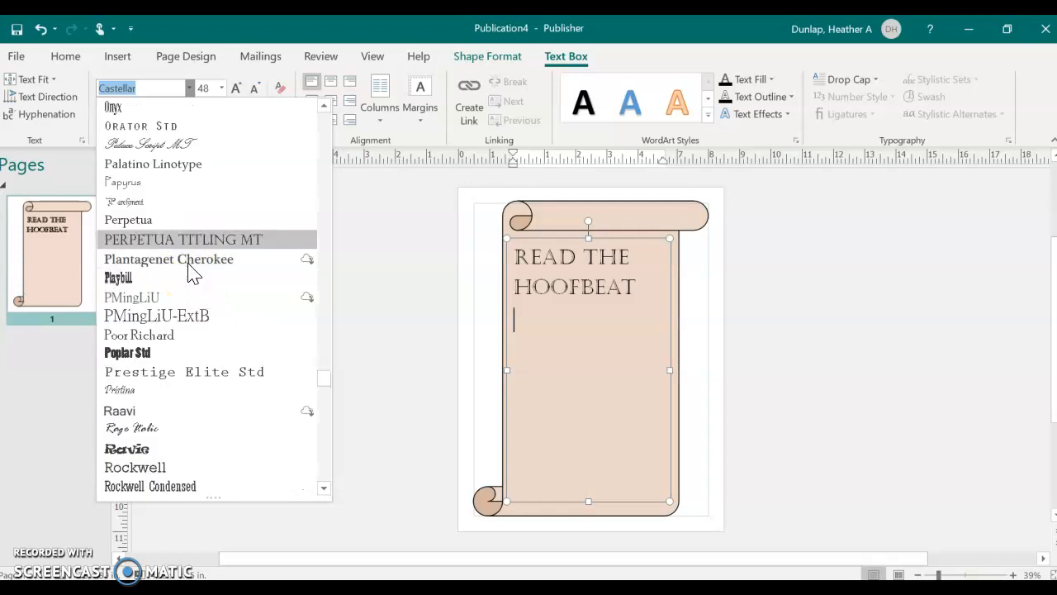
pyautogui.click(188, 220)
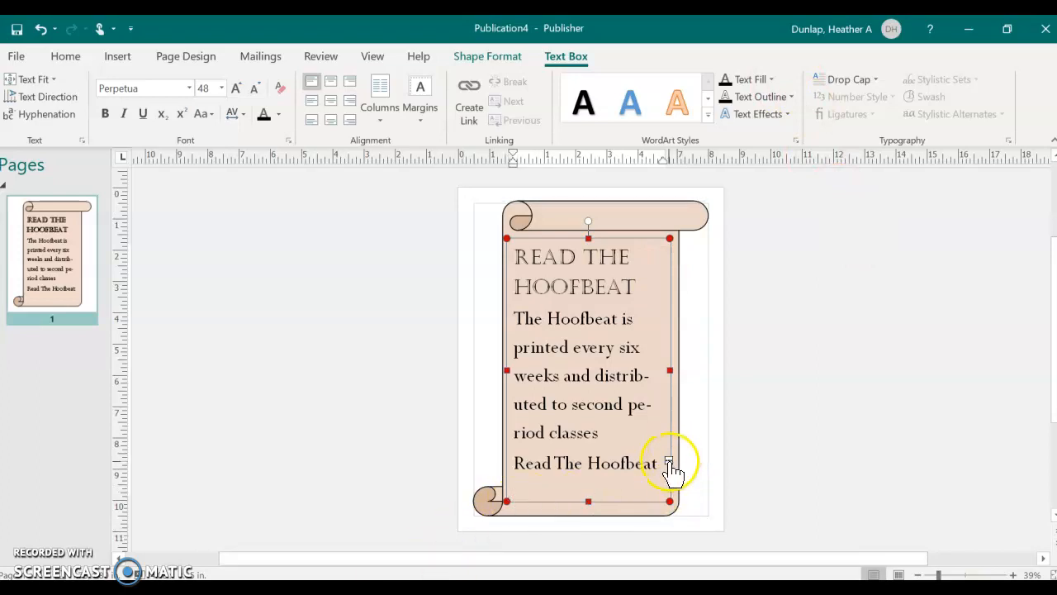
# Step: Extend the text box downward past the page's lower edge to make room for the overflowing body text
pyautogui.scroll(-3, 665, 475)
pyautogui.scroll(-2, 665, 475)
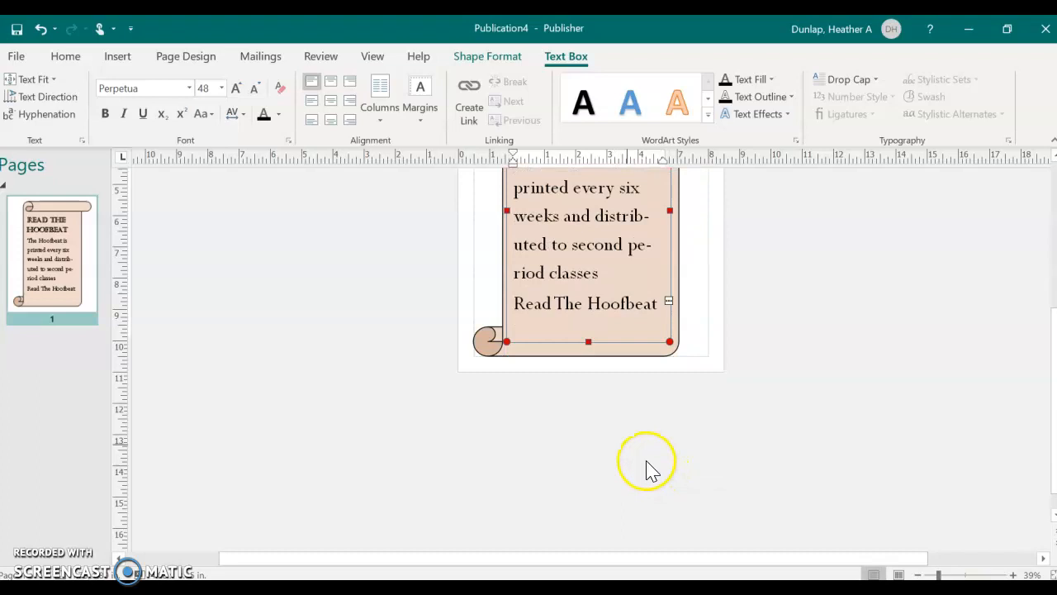
pyautogui.moveTo(589, 337); pyautogui.dragTo(595, 513)
pyautogui.scroll(2, 653, 458)
pyautogui.scroll(1, 655, 451)
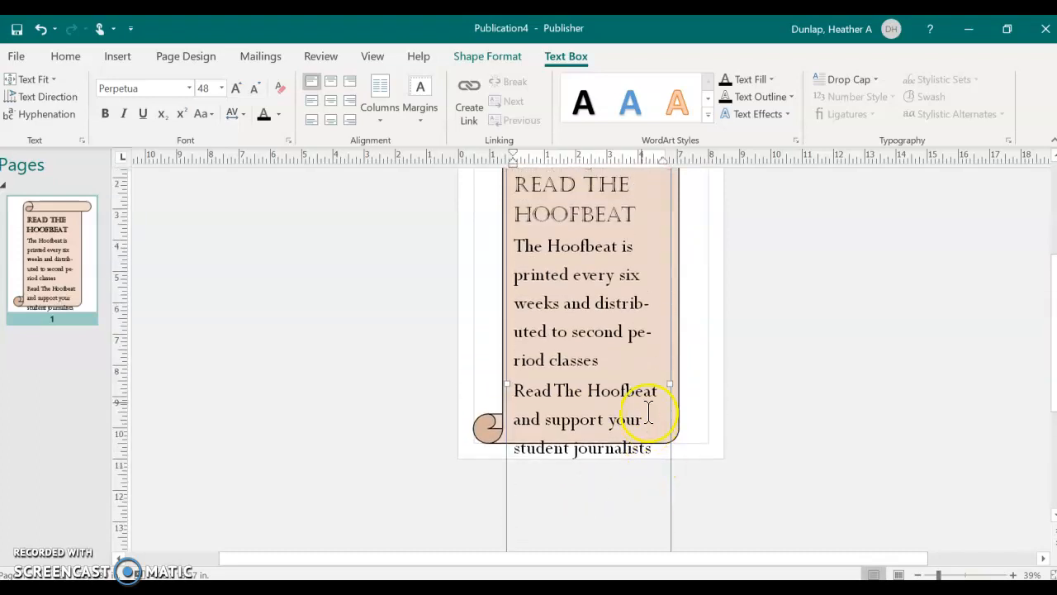
# Step: Add a period after "classes" and another after "journalists" in the body text
pyautogui.click(598, 360)
pyautogui.write(',')
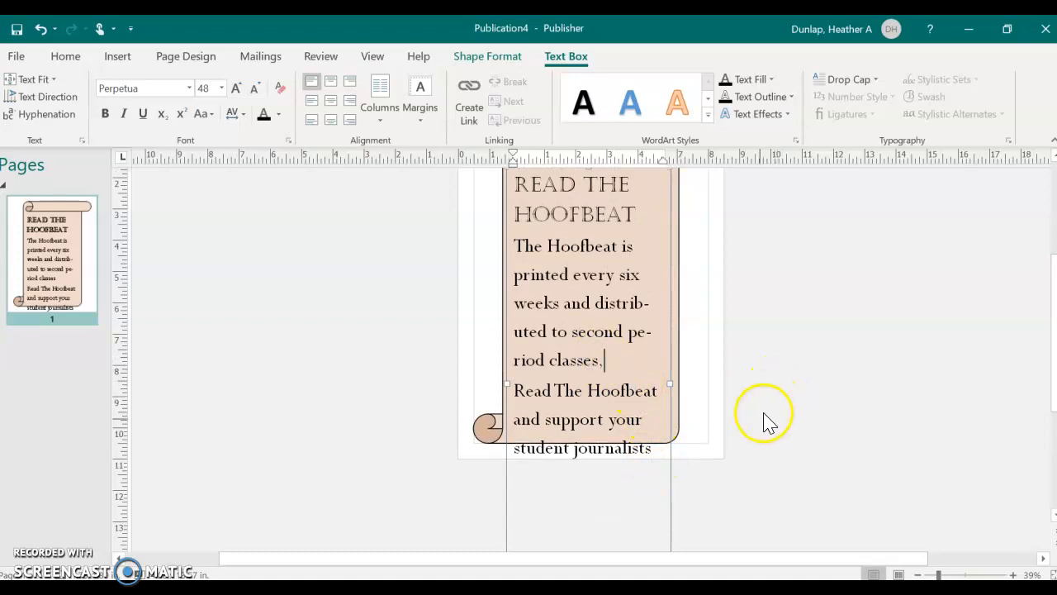
pyautogui.write('.')
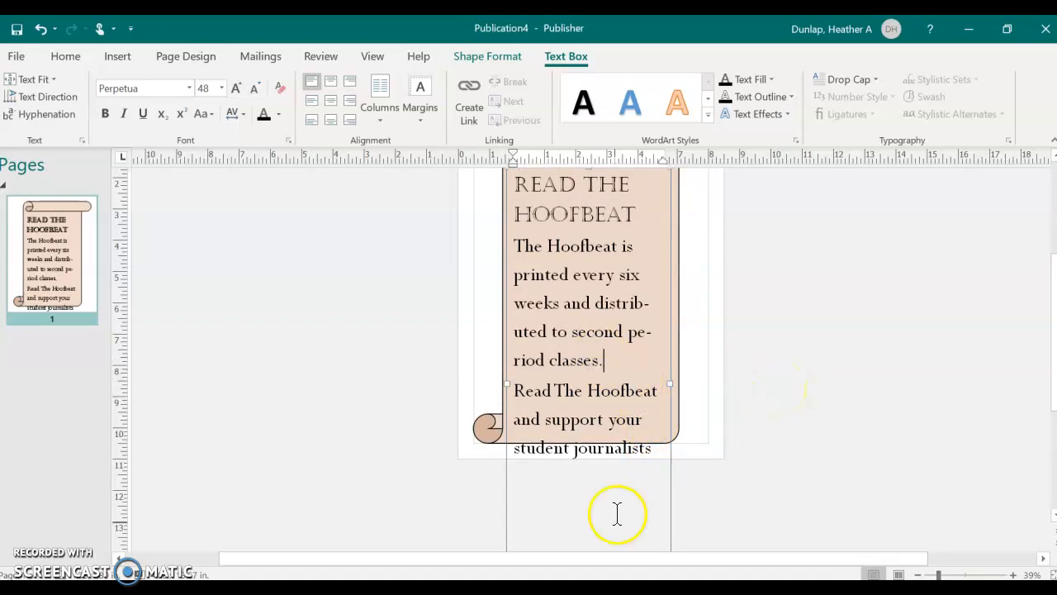
pyautogui.click(651, 449)
pyautogui.write('.')
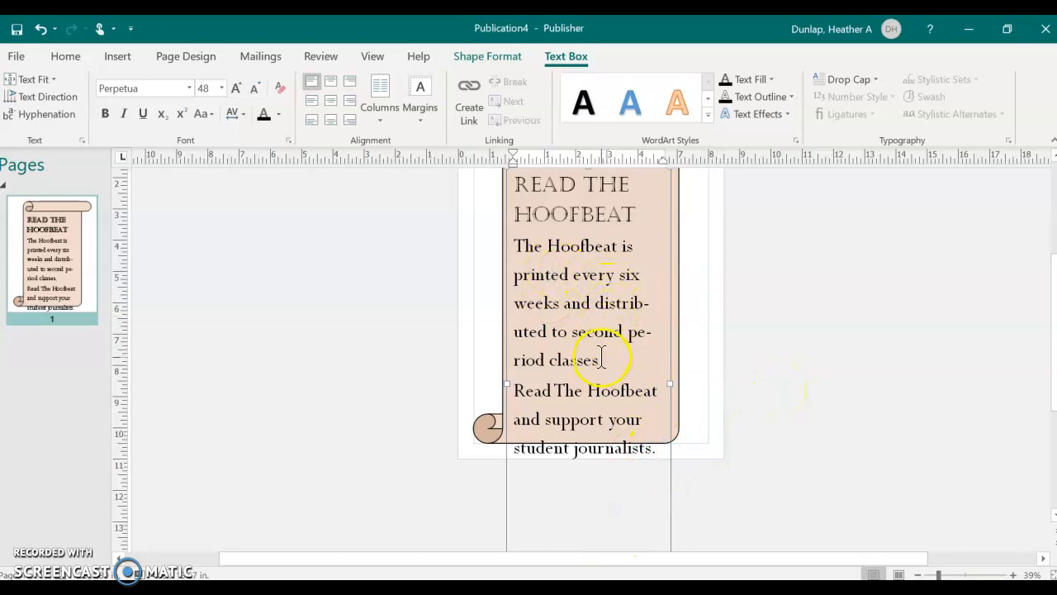
# Step: Set the font size of both body paragraphs below the heading to 24
pyautogui.scroll(-1, 638, 355)
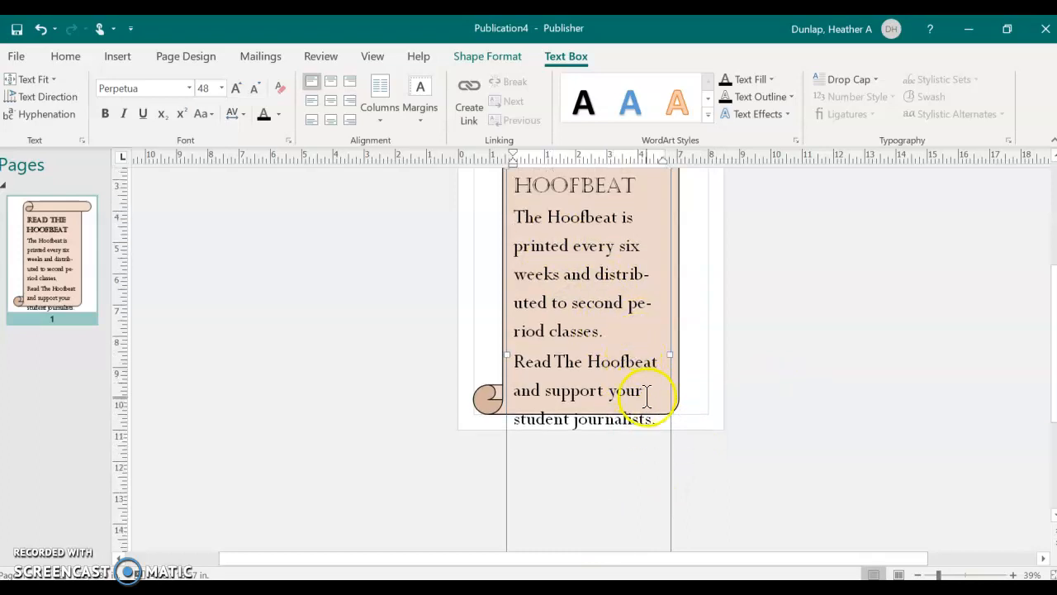
pyautogui.moveTo(659, 420); pyautogui.dragTo(506, 223)
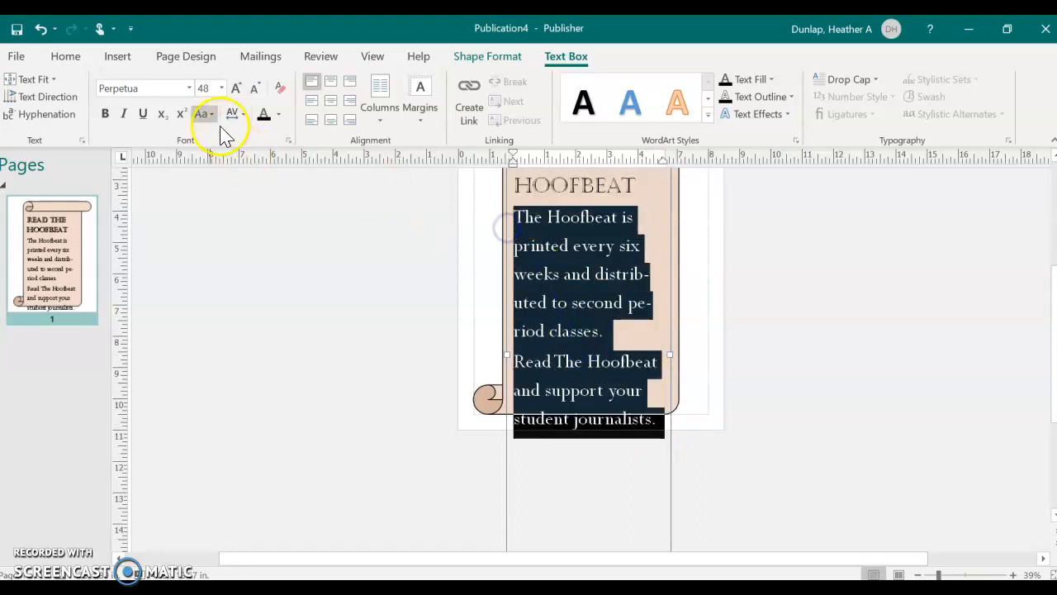
pyautogui.click(222, 88)
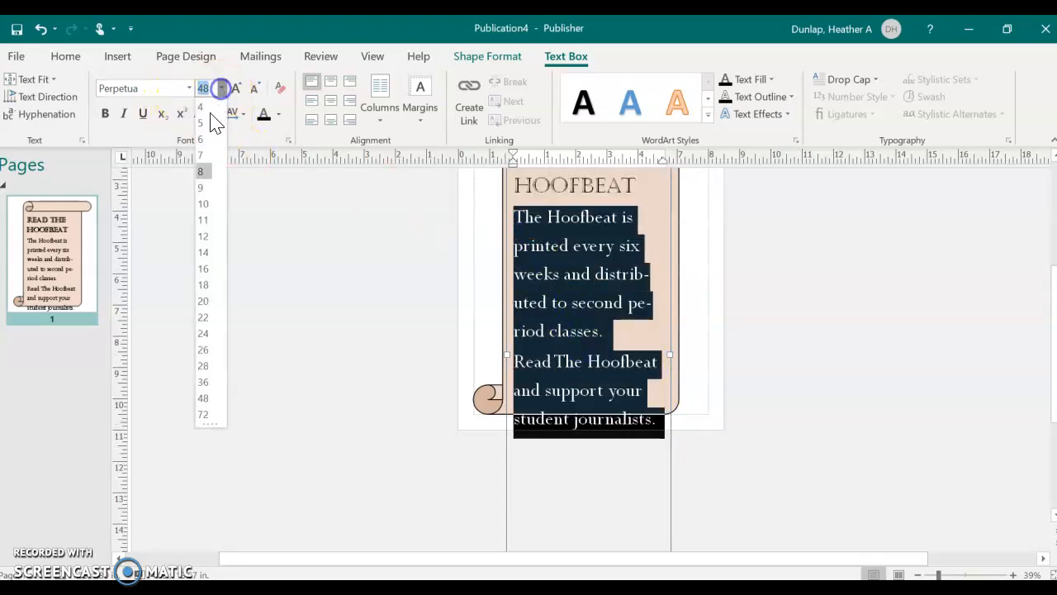
pyautogui.click(204, 336)
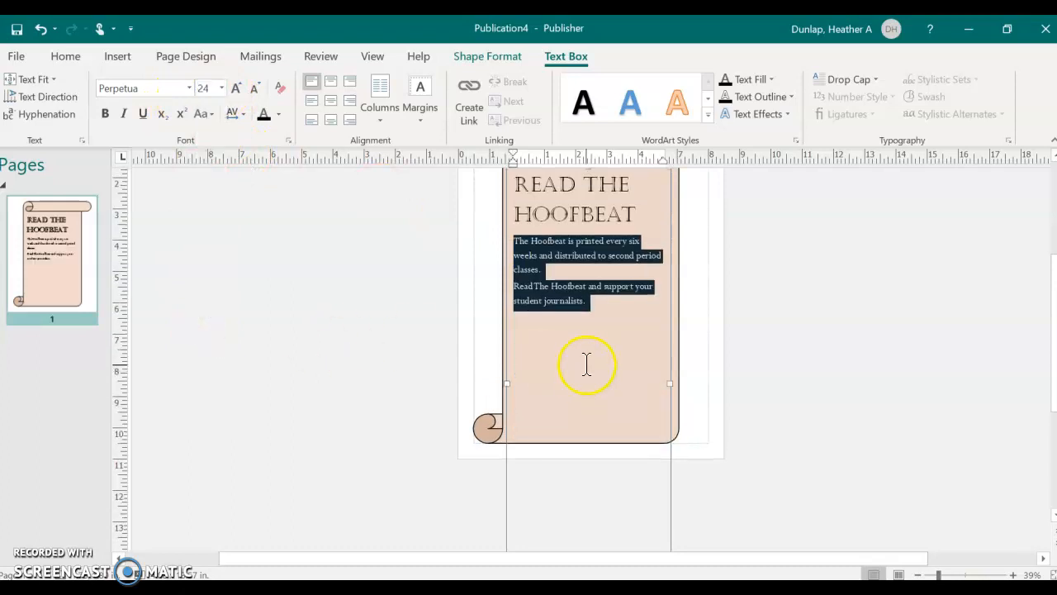
# Step: Shorten the text box to end just below the scroll's lower edge, and deselect the body text
pyautogui.scroll(-2, 583, 388)
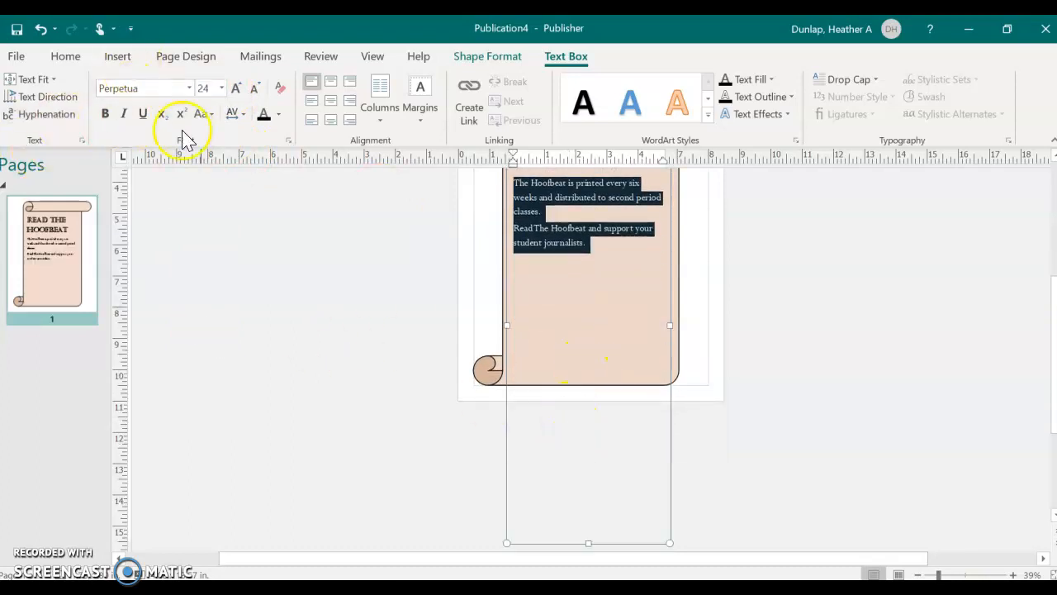
pyautogui.moveTo(589, 542); pyautogui.dragTo(602, 376)
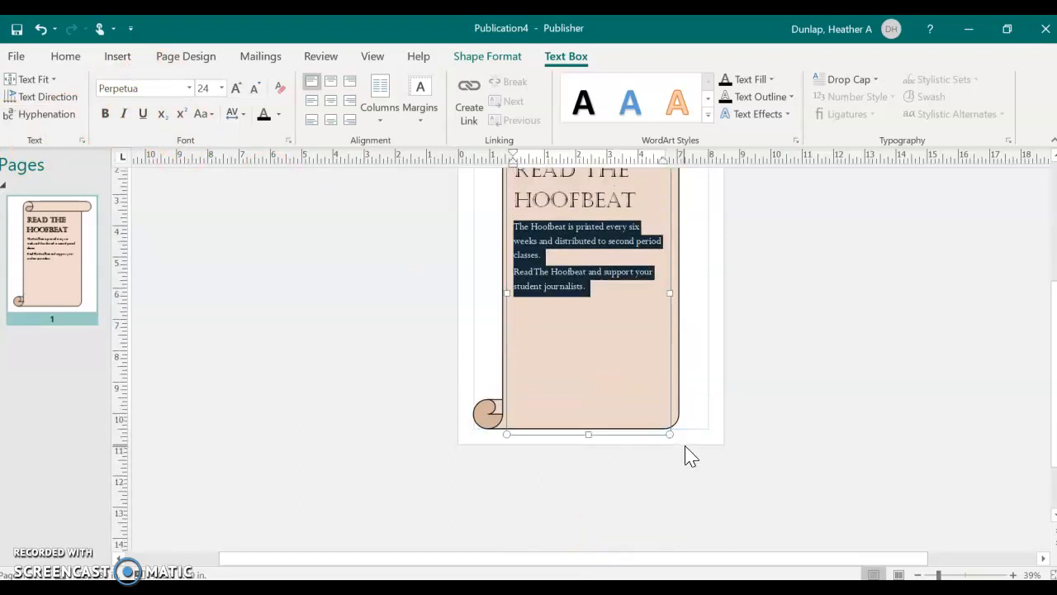
pyautogui.scroll(2, 684, 446)
pyautogui.click(537, 300)
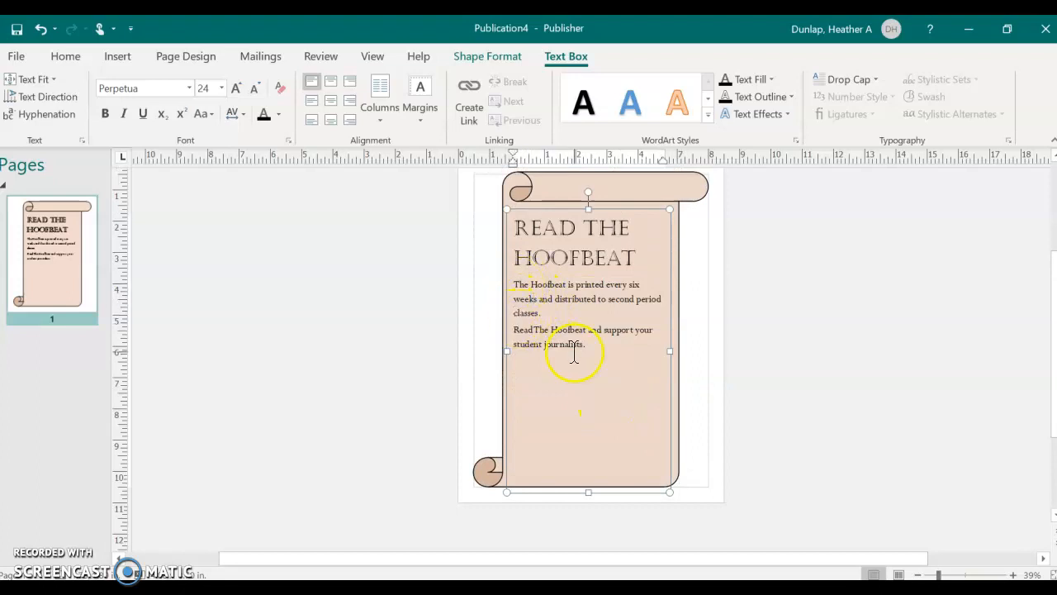
# Step: Compare the fonts of the heading and the body text, and try to nudge the text box's lower edge up to the scroll's edge
pyautogui.doubleClick(544, 229)
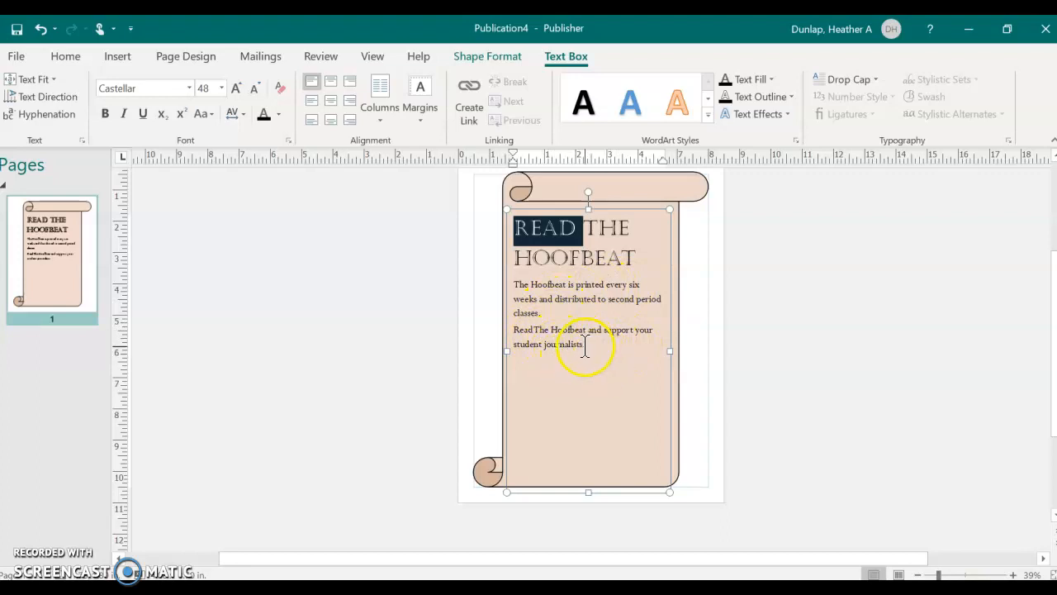
pyautogui.moveTo(588, 345); pyautogui.dragTo(513, 284)
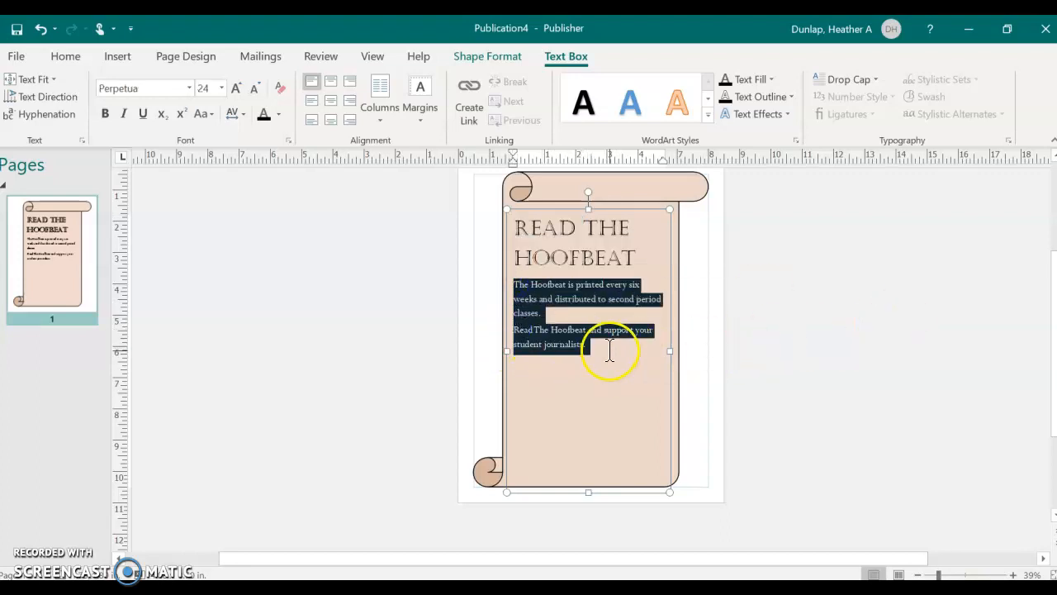
pyautogui.click(607, 350)
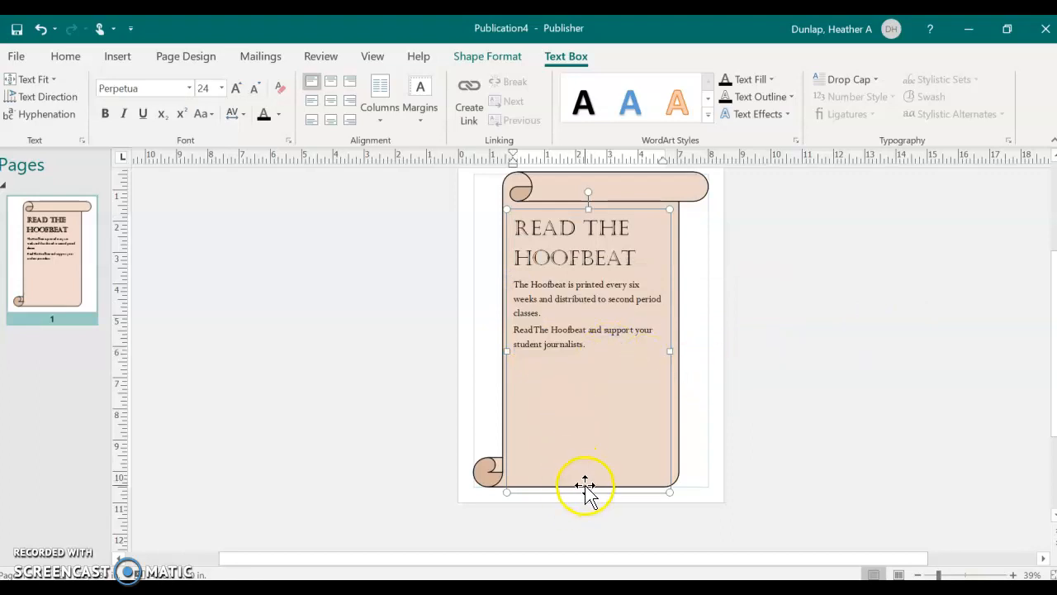
pyautogui.moveTo(589, 493); pyautogui.dragTo(598, 483)
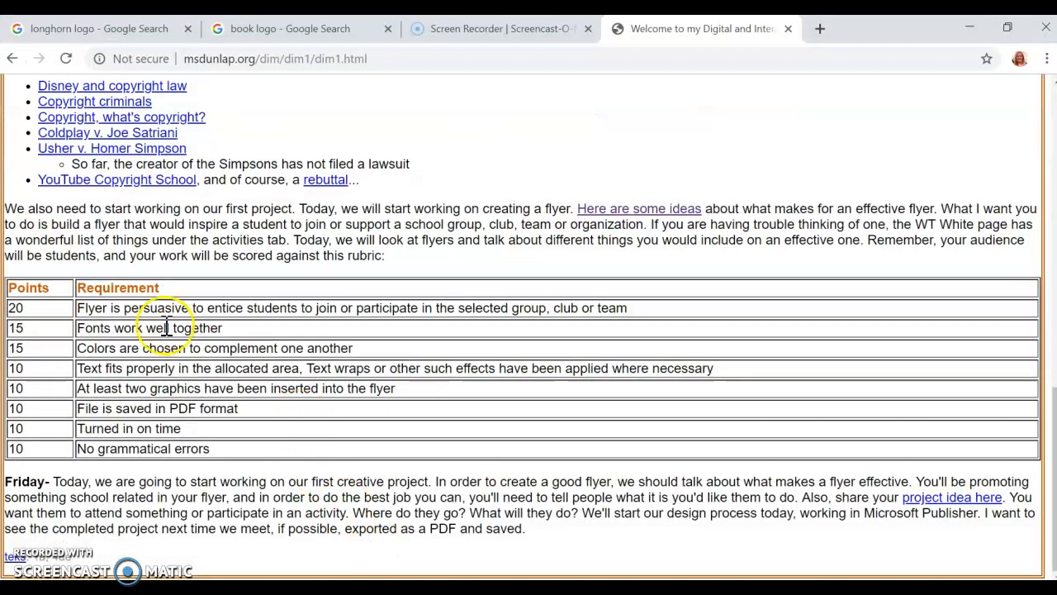
# Step: Switch to the class web page in Chrome and review the flyer rubric's requirements for persuasiveness, fonts, text fit and graphics
pyautogui.doubleClick(155, 307)
pyautogui.doubleClick(93, 328)
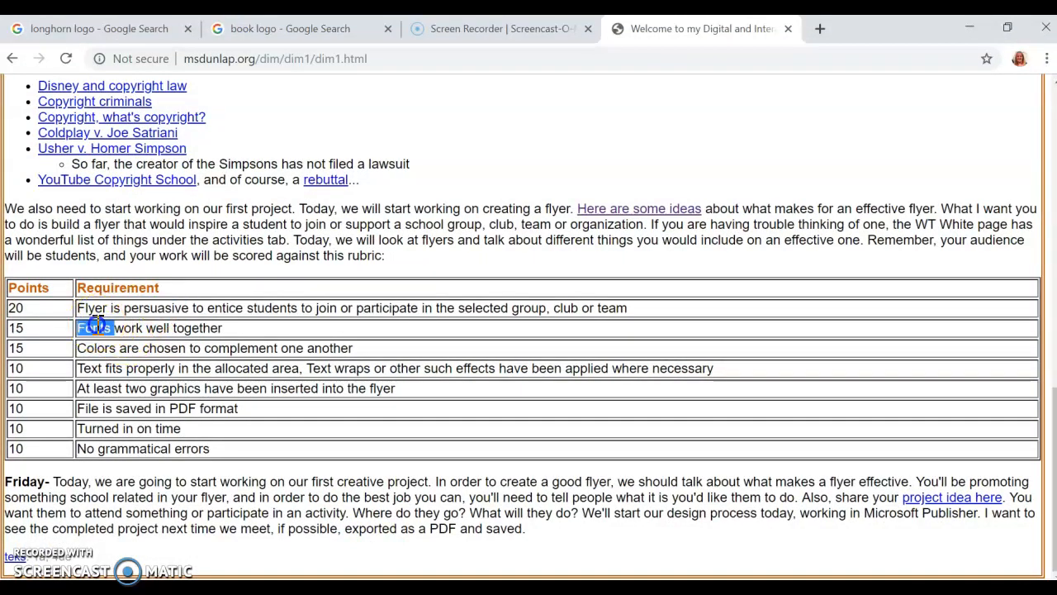
pyautogui.doubleClick(91, 368)
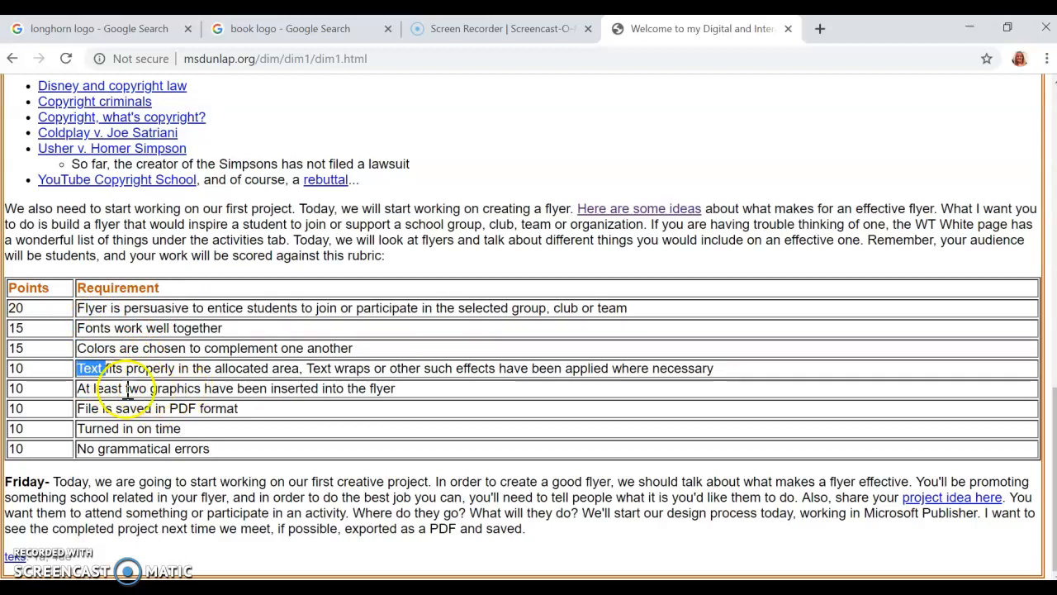
pyautogui.moveTo(126, 390); pyautogui.dragTo(188, 390)
pyautogui.click(542, 447)
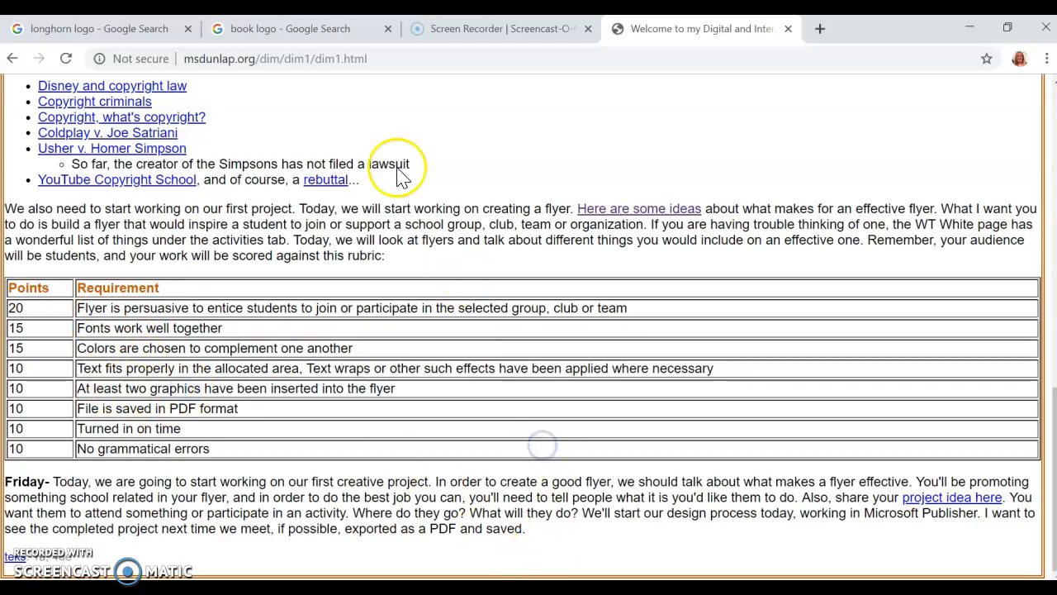
# Step: Search Google Images for "hoofbeat logo" in a new browser tab
pyautogui.click(819, 31)
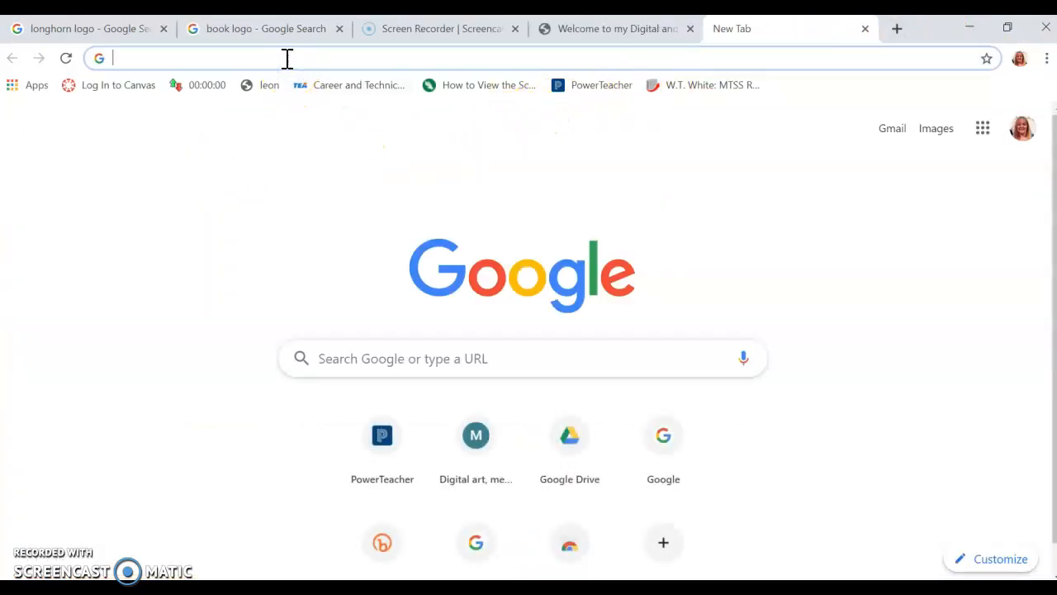
pyautogui.write('hoof')
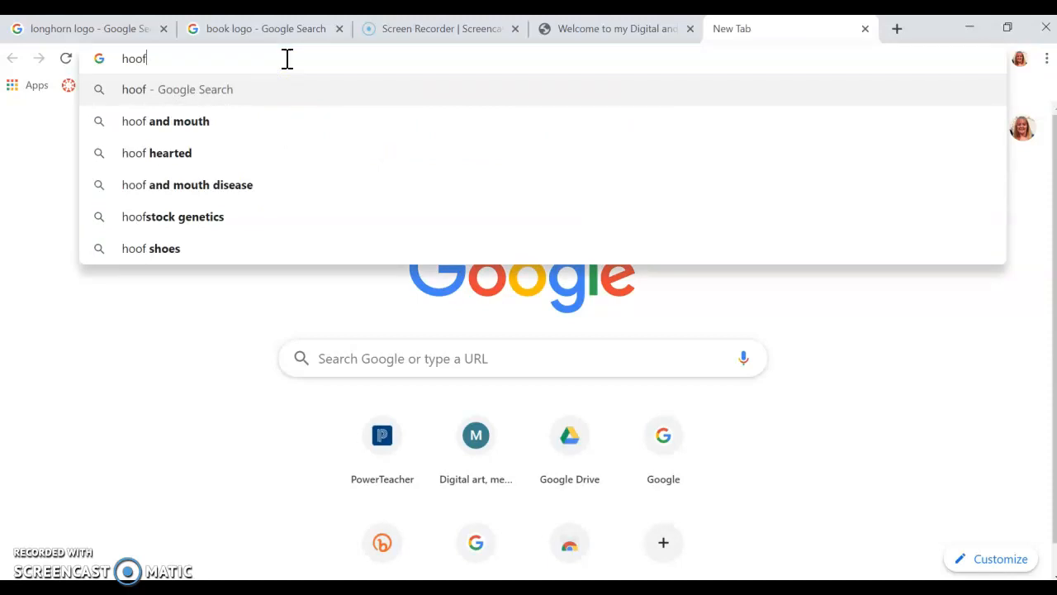
pyautogui.write('beat log')
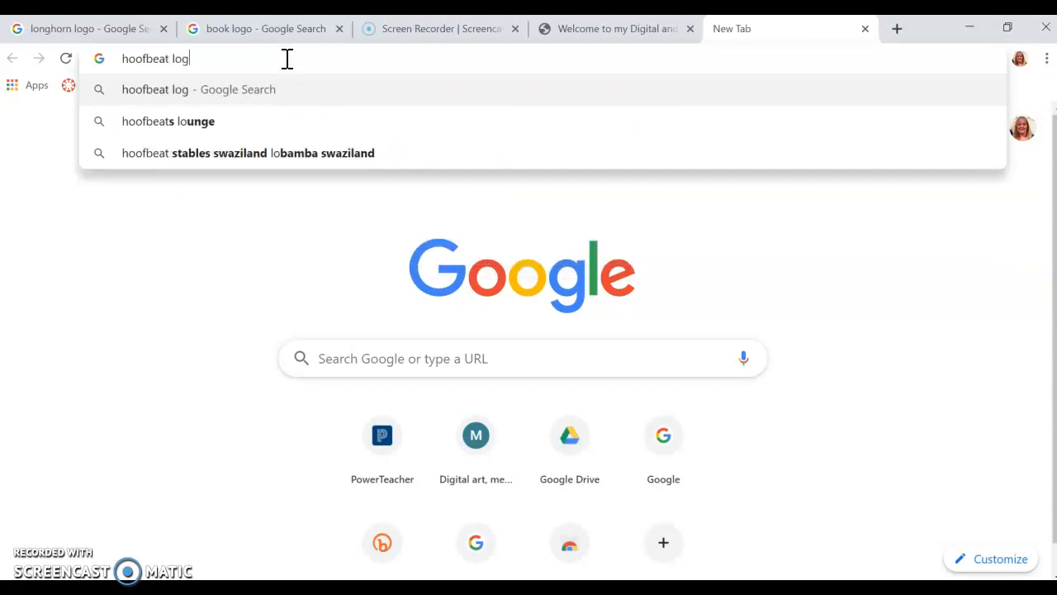
pyautogui.write('o')
pyautogui.press('Return')
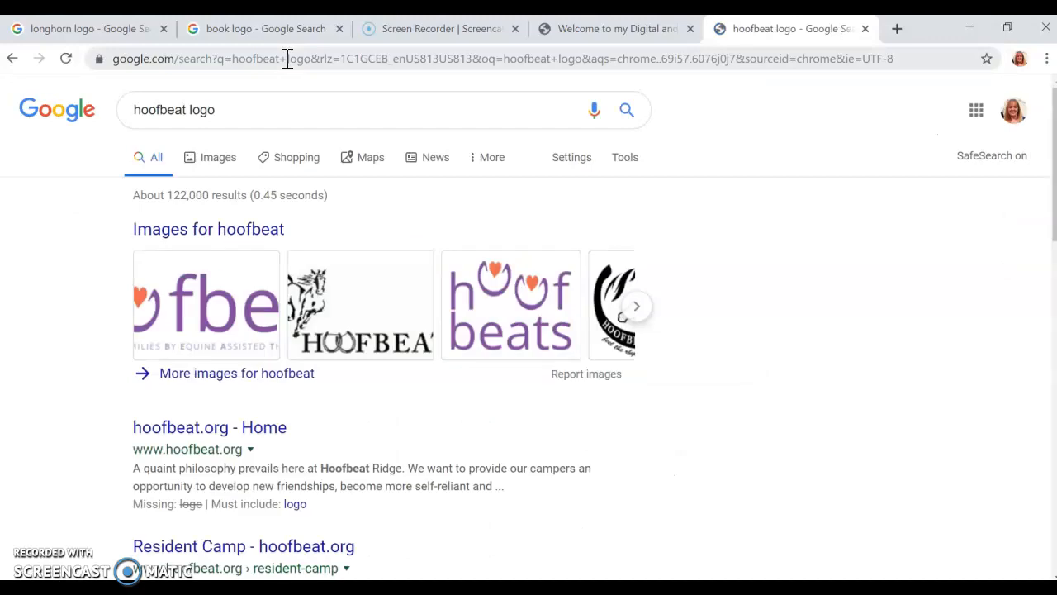
pyautogui.click(222, 158)
pyautogui.scroll(-1, 547, 306)
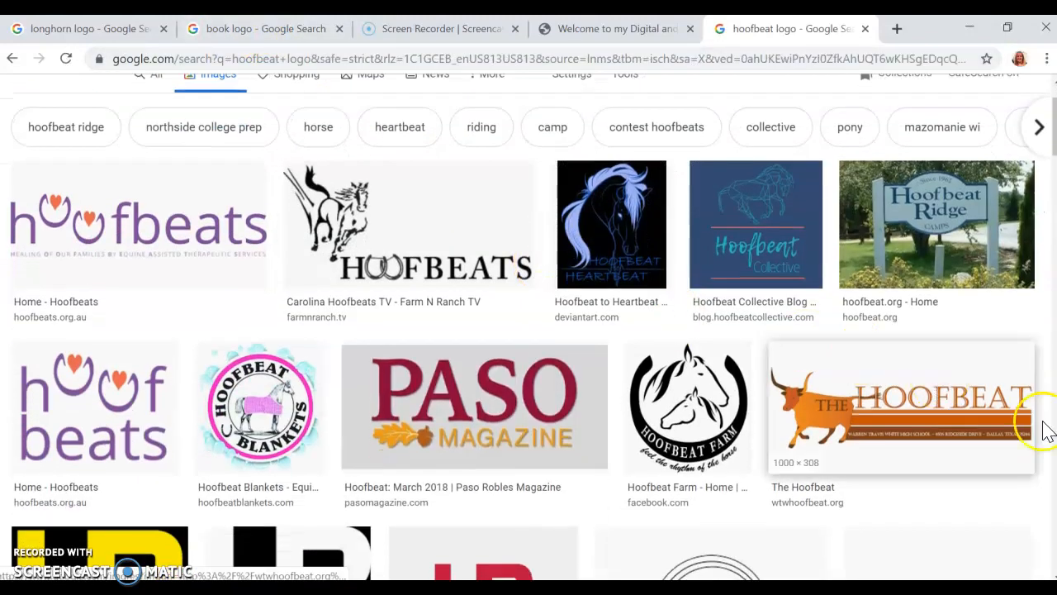
# Step: Copy the orange longhorn "The Hoofbeat" logo image from wtwhoofbeat.org and return to the flyer in Publisher
pyautogui.click(912, 423)
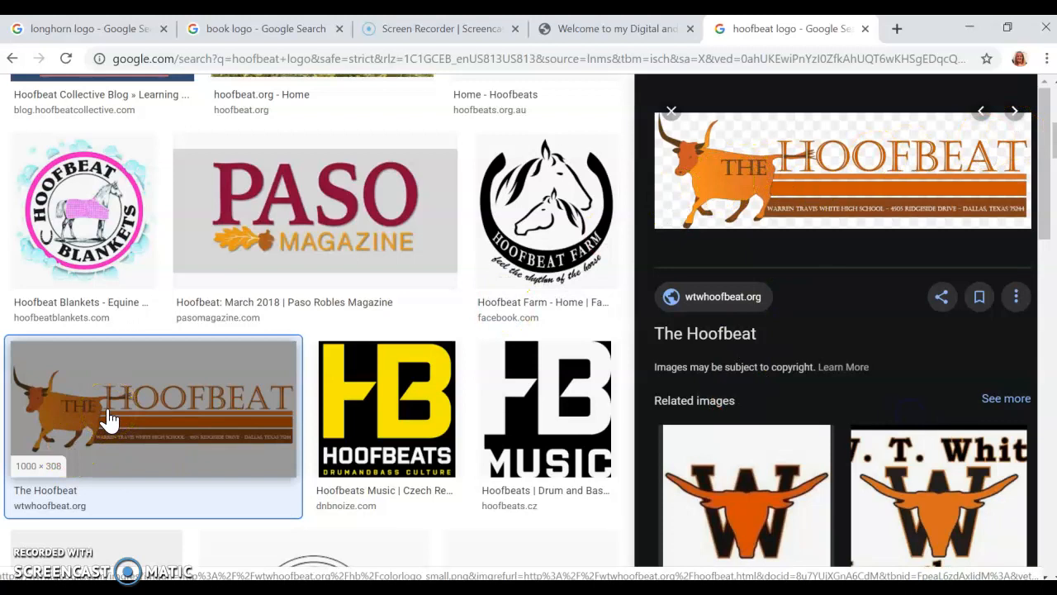
pyautogui.rightClick(855, 197)
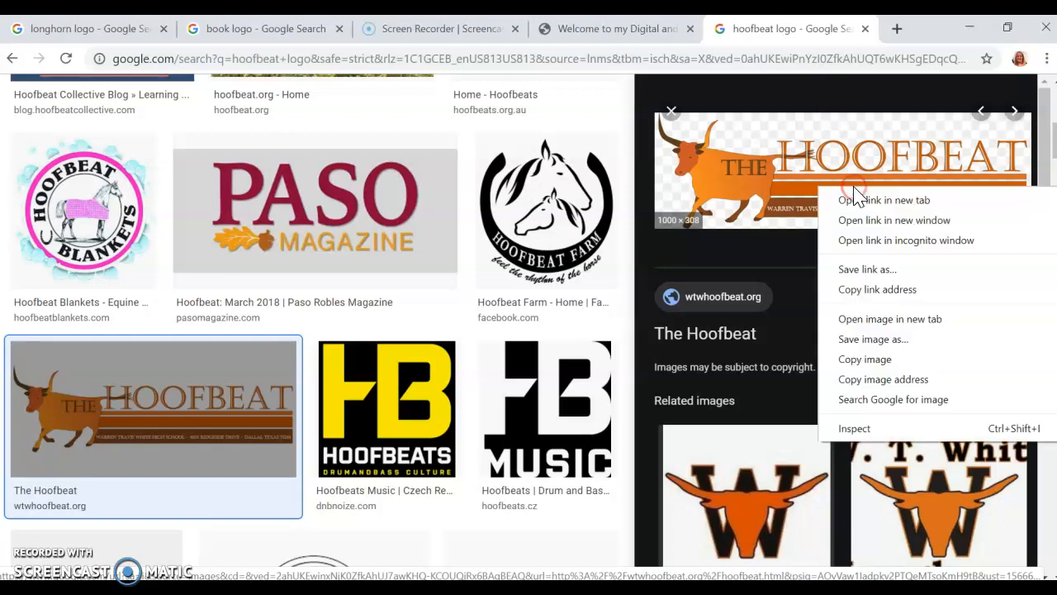
pyautogui.click(933, 362)
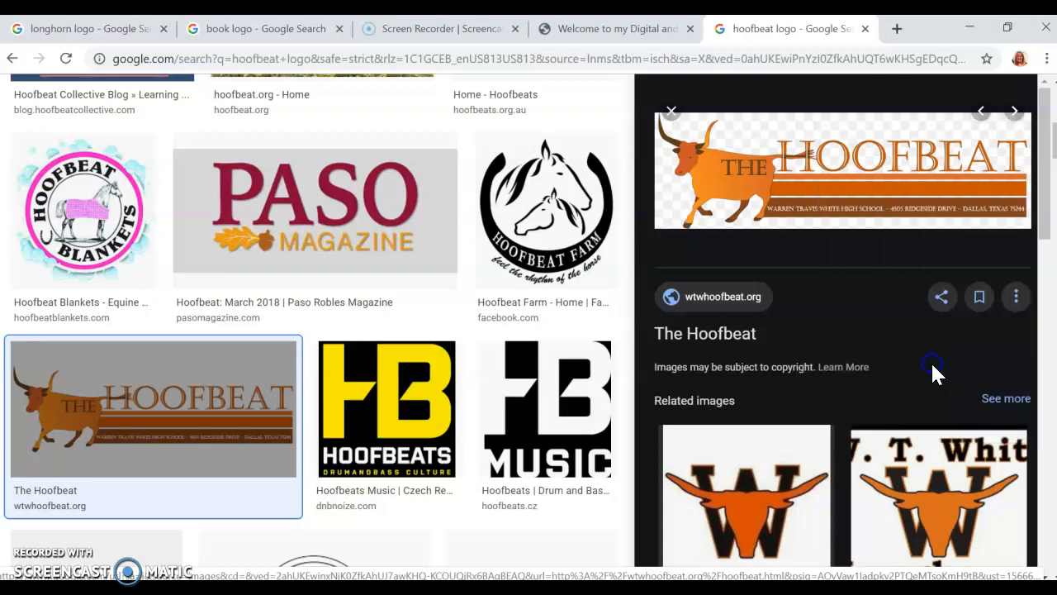
pyautogui.click(966, 28)
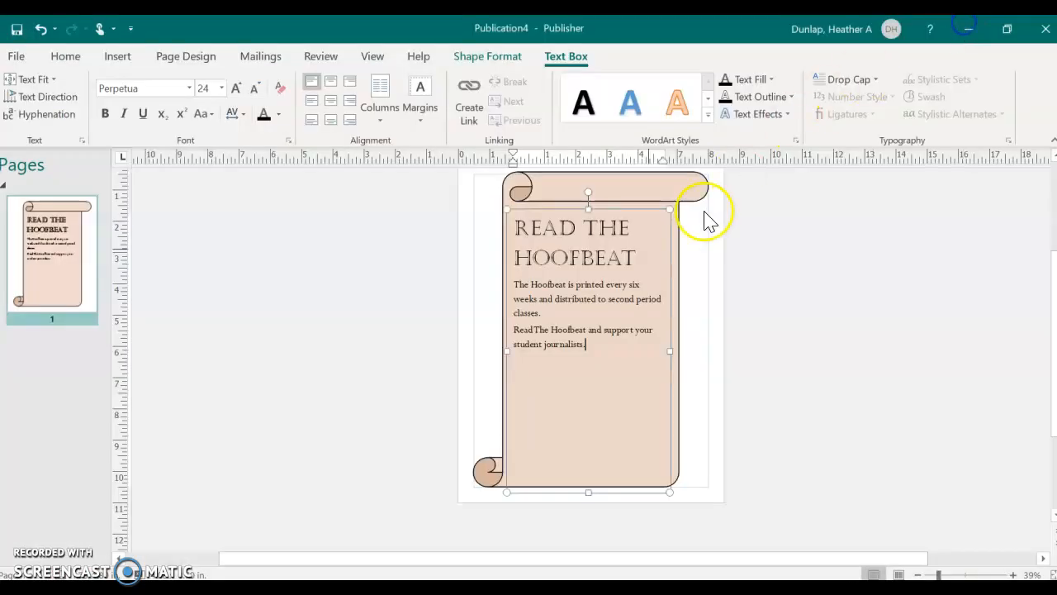
# Step: Paste the copied Hoofbeat logo onto the flyer and shrink it to the width of the scroll's body
pyautogui.click(791, 372)
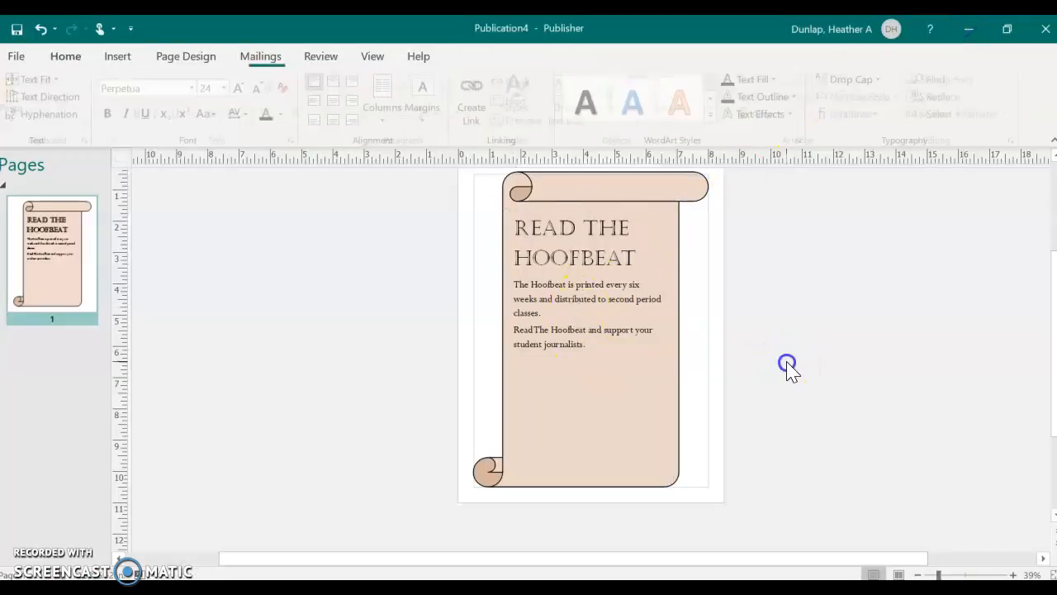
pyautogui.rightClick(238, 263)
pyautogui.click(183, 244)
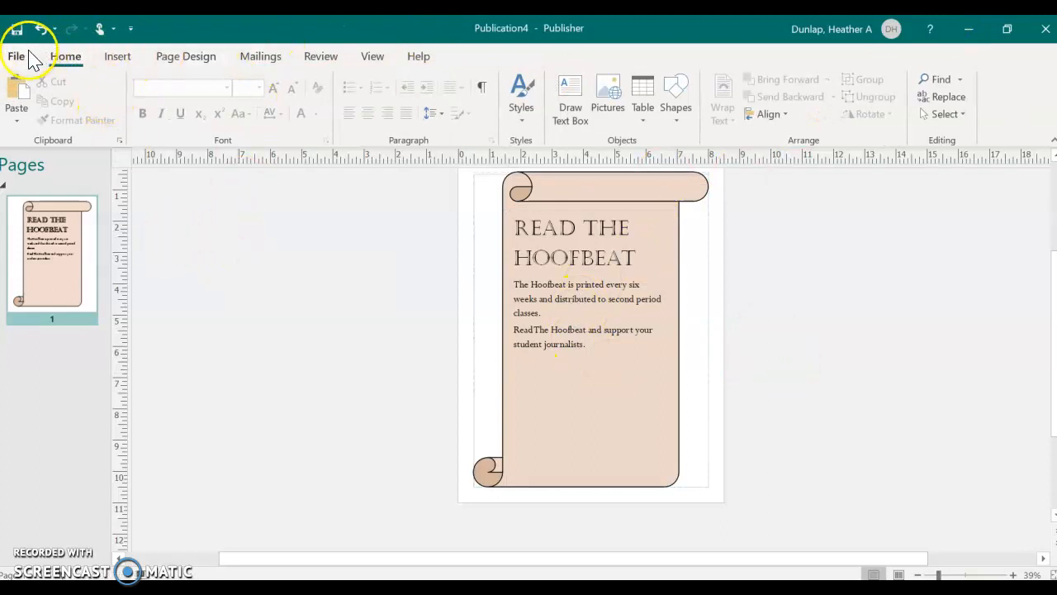
pyautogui.click(118, 56)
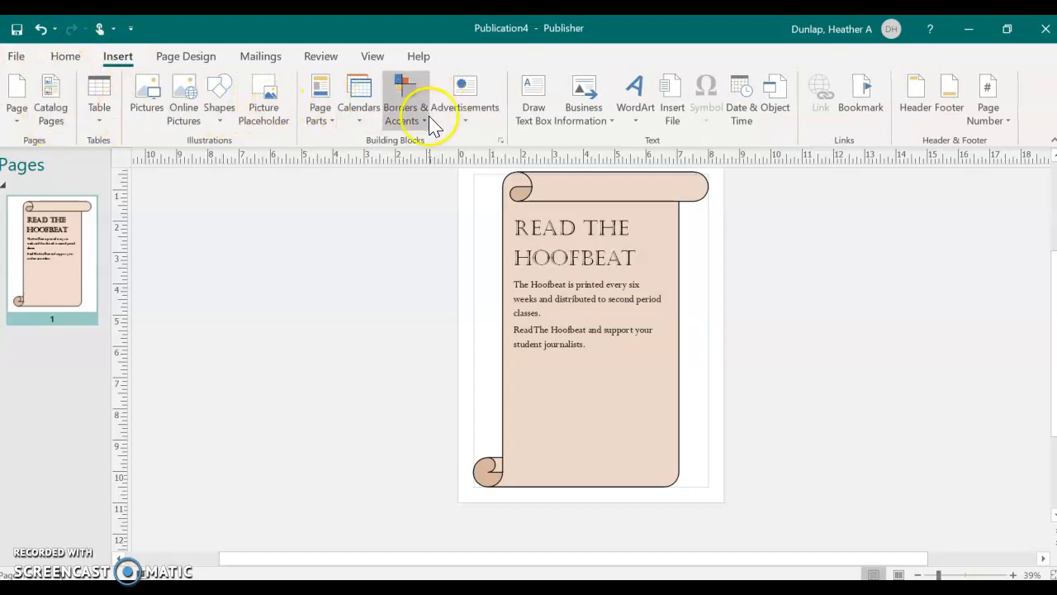
pyautogui.click(66, 58)
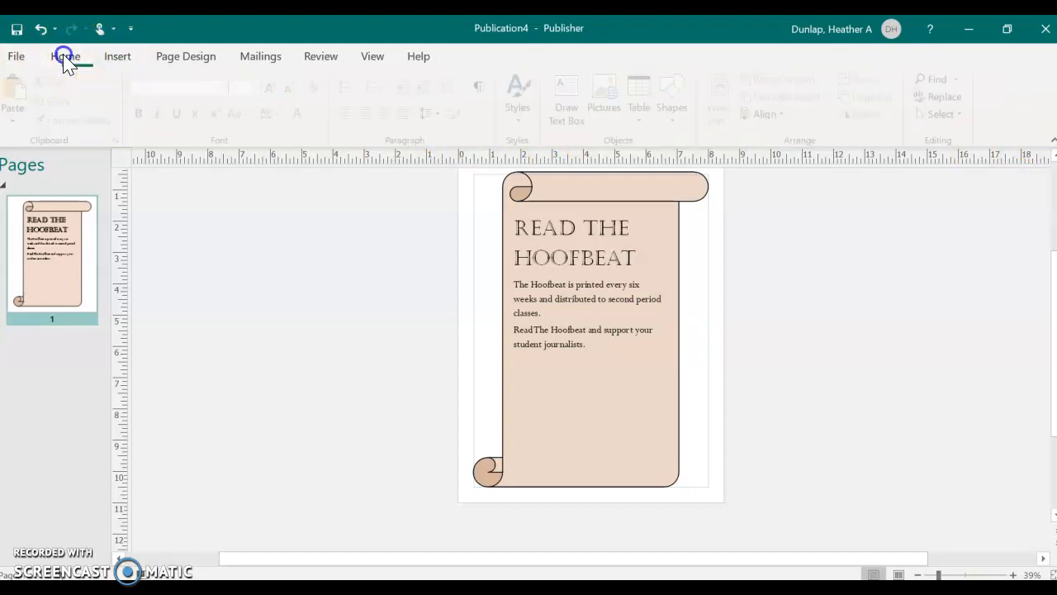
pyautogui.click(12, 99)
pyautogui.click(16, 91)
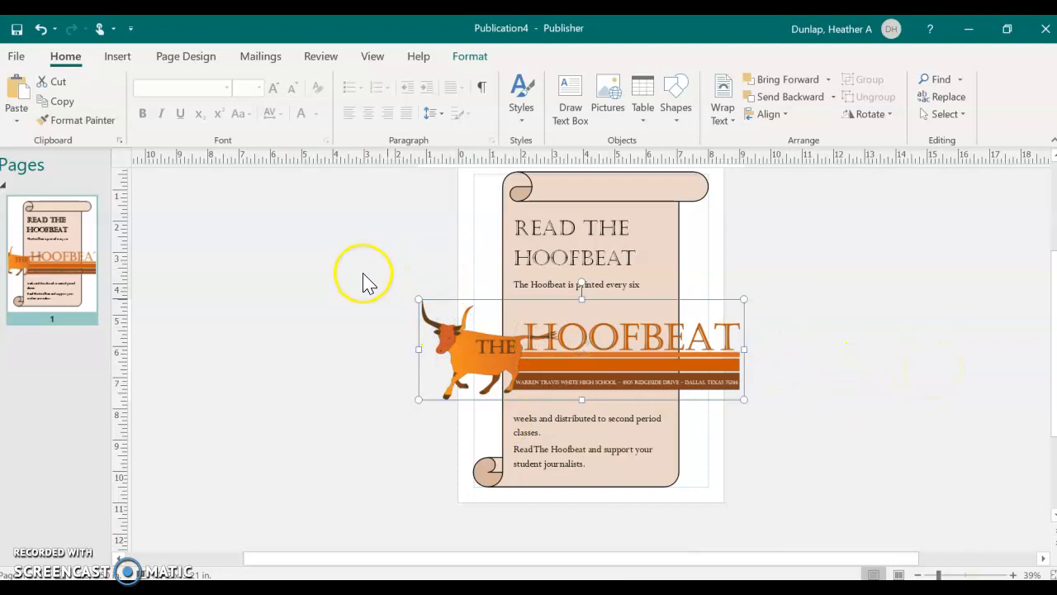
pyautogui.moveTo(430, 303); pyautogui.dragTo(503, 345)
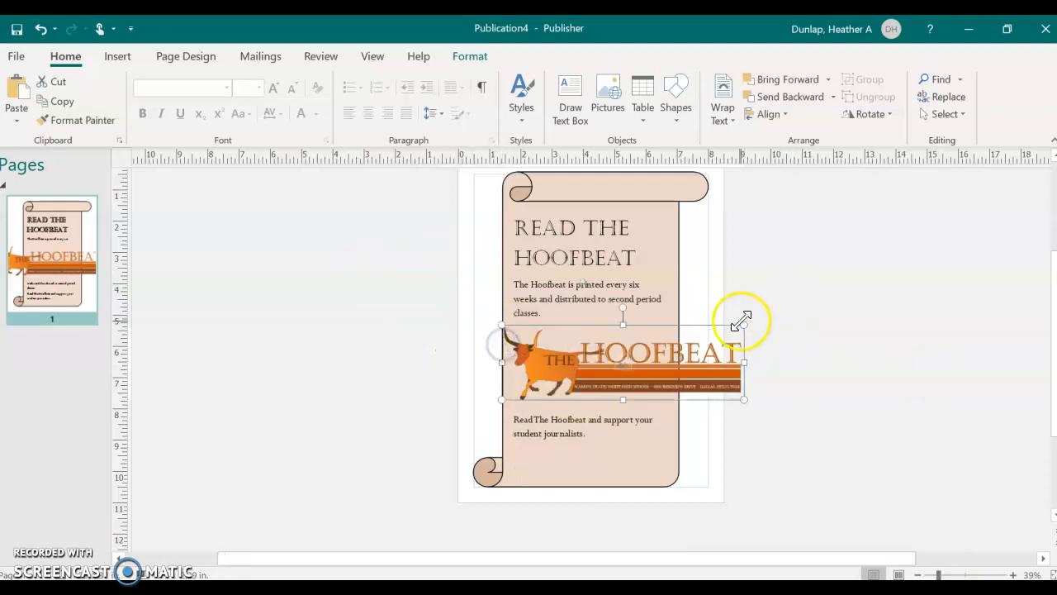
pyautogui.moveTo(720, 331); pyautogui.dragTo(679, 344)
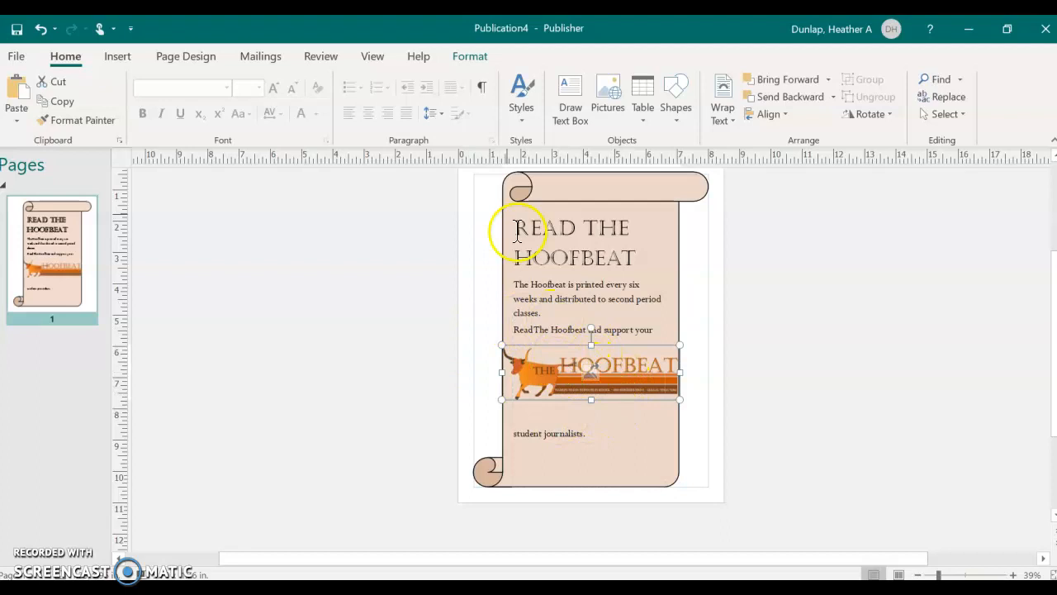
# Step: Try the logo across the scroll's right edge beside the body text with Through text wrapping
pyautogui.click(723, 111)
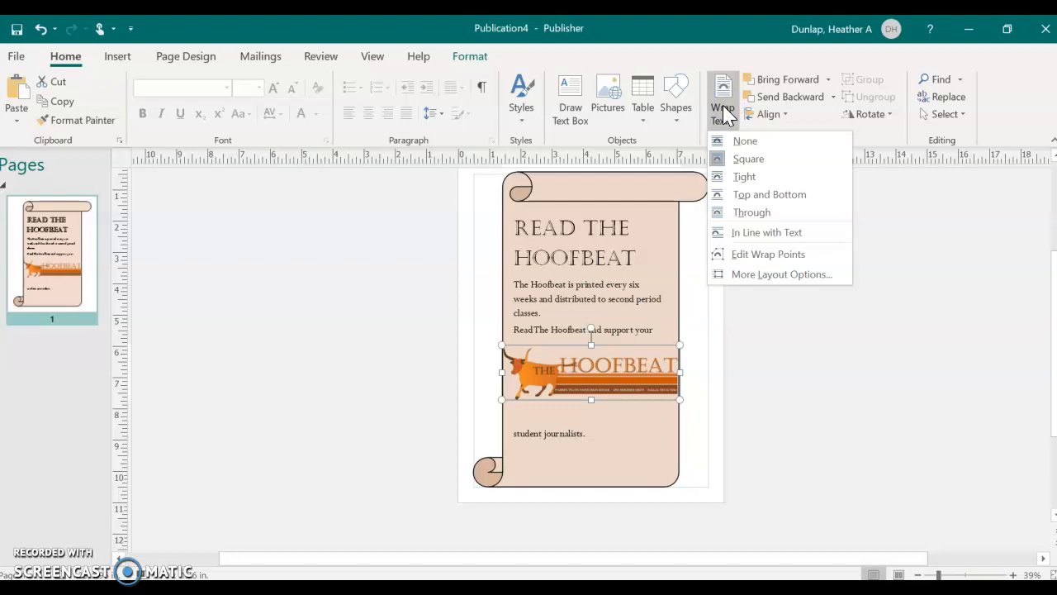
pyautogui.click(1031, 497)
pyautogui.click(590, 377)
pyautogui.moveTo(556, 369); pyautogui.dragTo(665, 330)
pyautogui.click(652, 351)
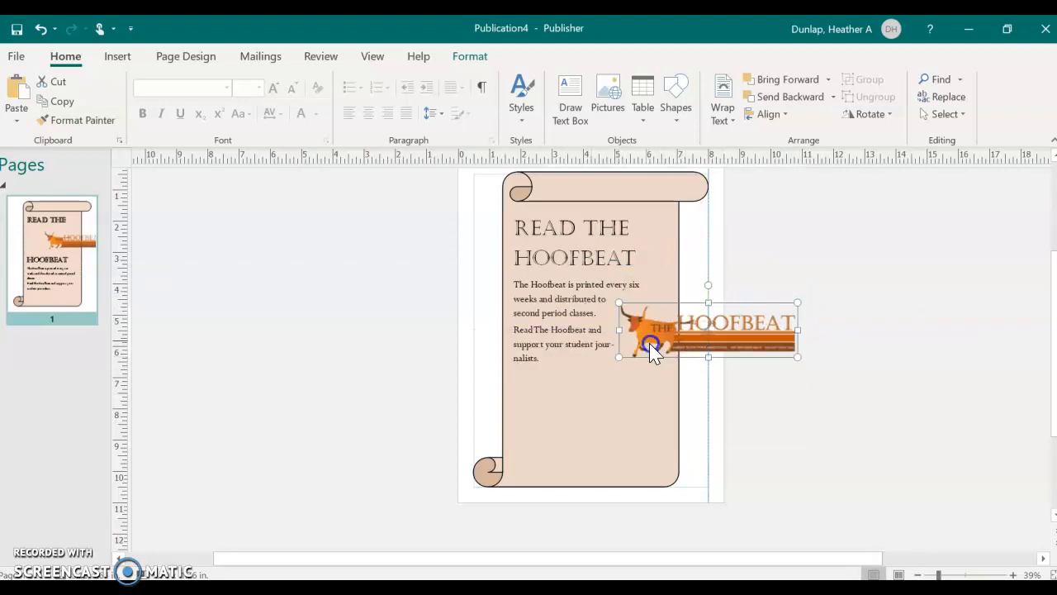
pyautogui.click(722, 104)
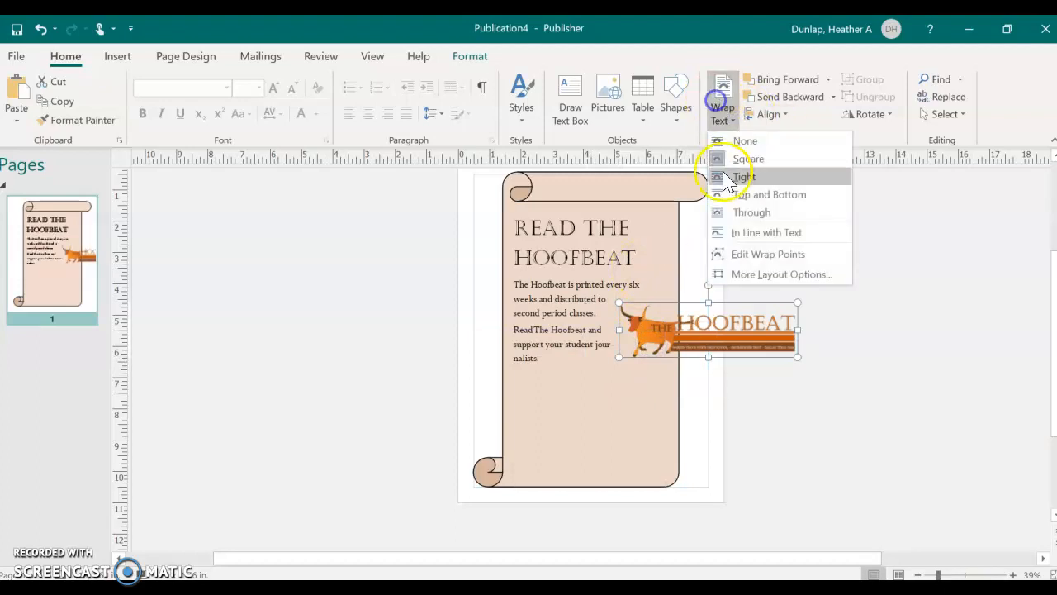
pyautogui.click(745, 216)
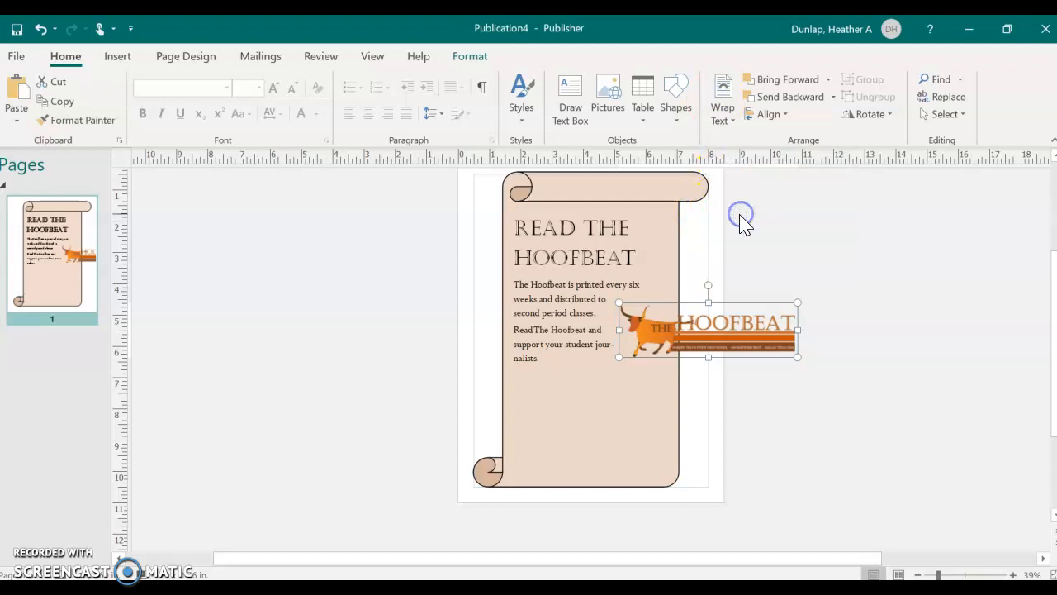
pyautogui.moveTo(649, 340); pyautogui.dragTo(653, 388)
# Step: Set the logo's text wrapping to None and fit it, slightly reduced, inside the scroll's lower end
pyautogui.click(733, 109)
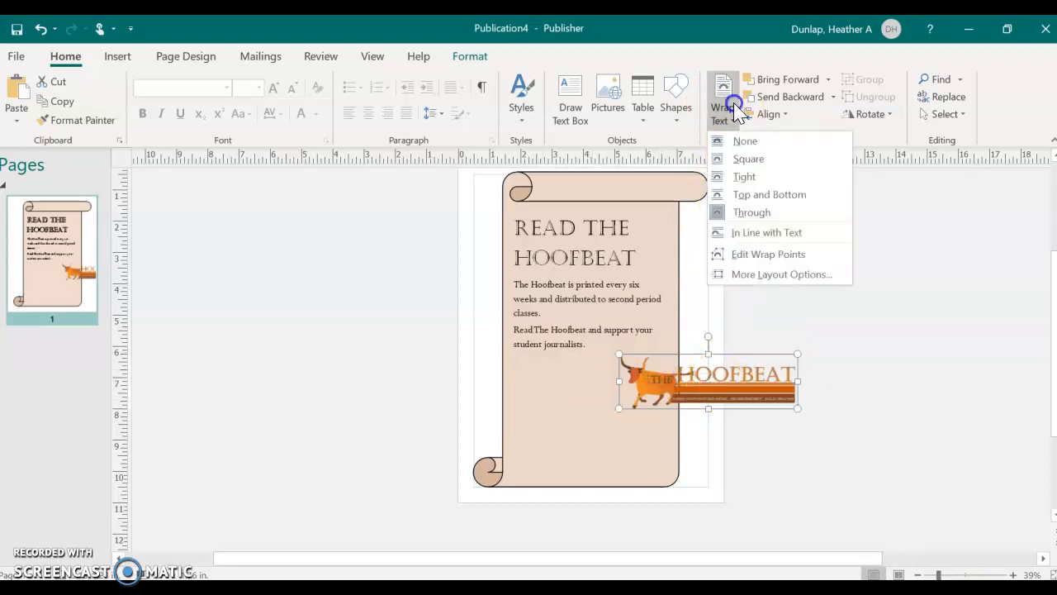
pyautogui.click(739, 144)
pyautogui.moveTo(686, 372); pyautogui.dragTo(677, 303)
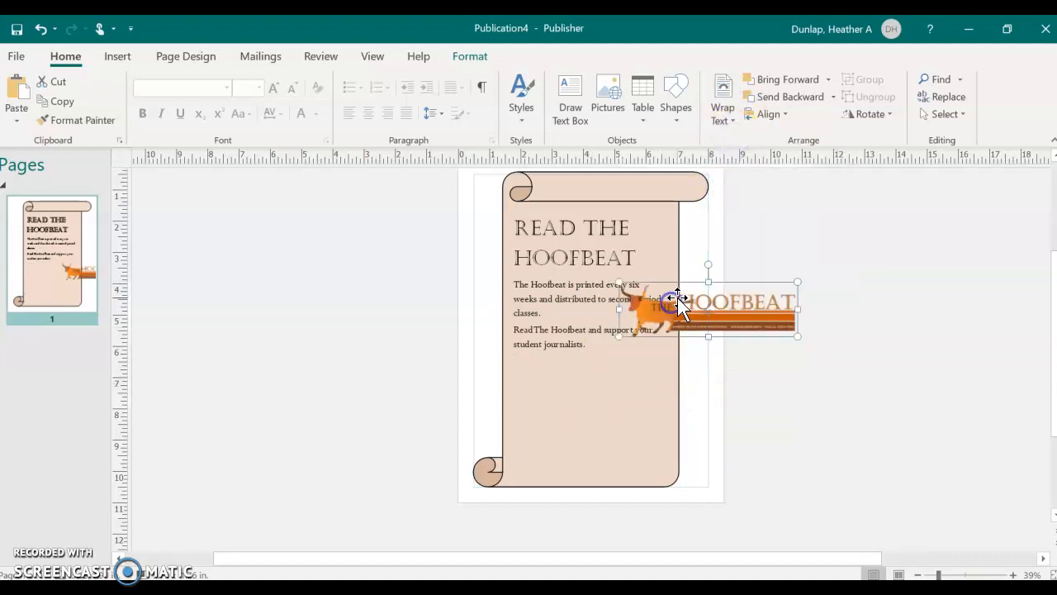
pyautogui.moveTo(743, 315); pyautogui.dragTo(646, 451)
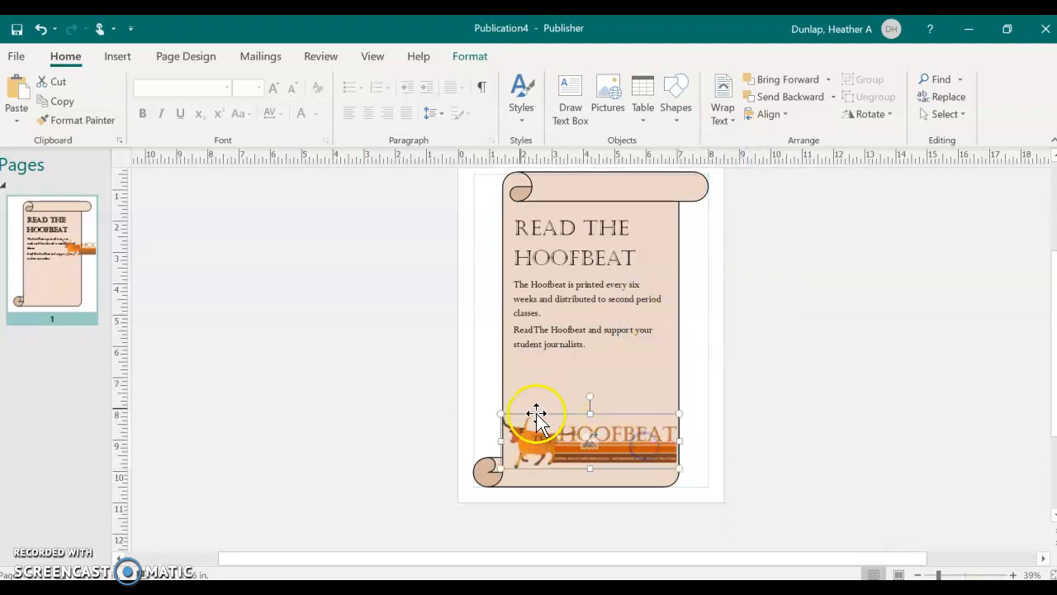
pyautogui.moveTo(504, 415); pyautogui.dragTo(548, 435)
pyautogui.click(778, 400)
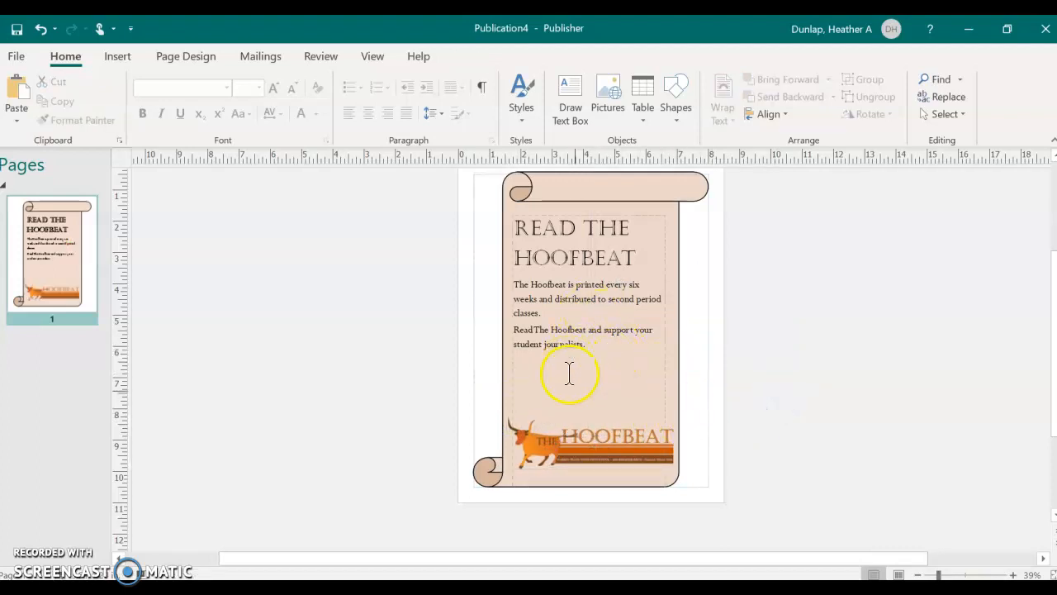
# Step: Switch to the class web page in Chrome to check the rubric's graphics requirement, and return to the flyer in Publisher to review its body text
pyautogui.click(371, 470)
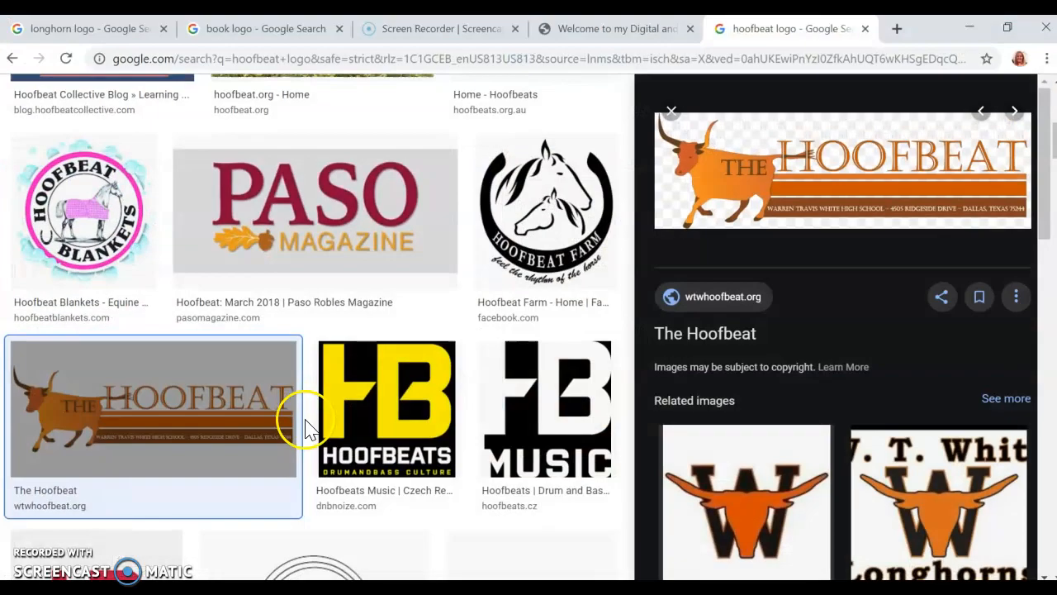
pyautogui.click(615, 29)
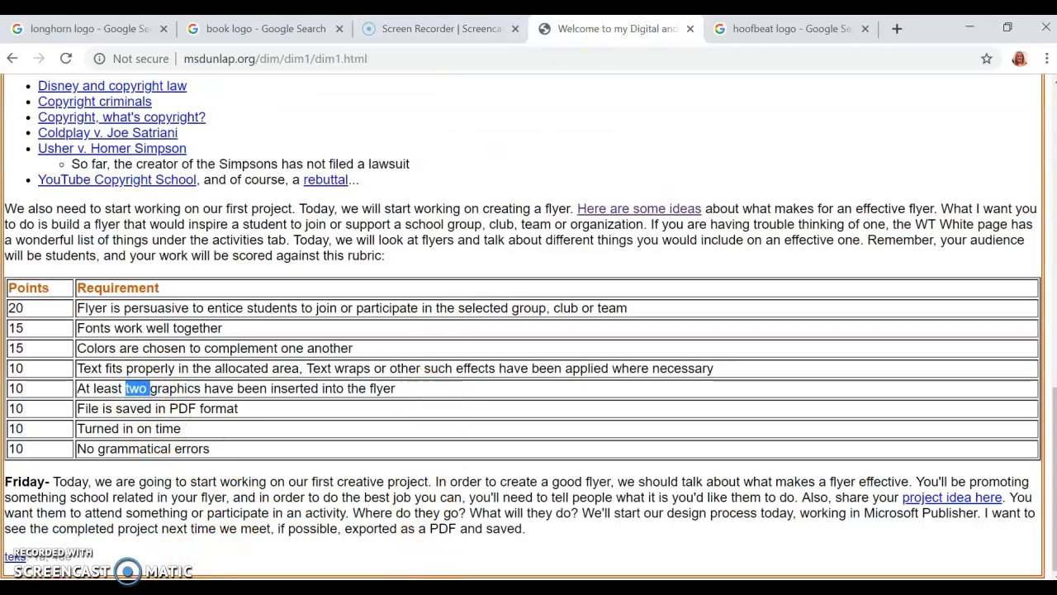
pyautogui.hotkey('alt', 'Tab')
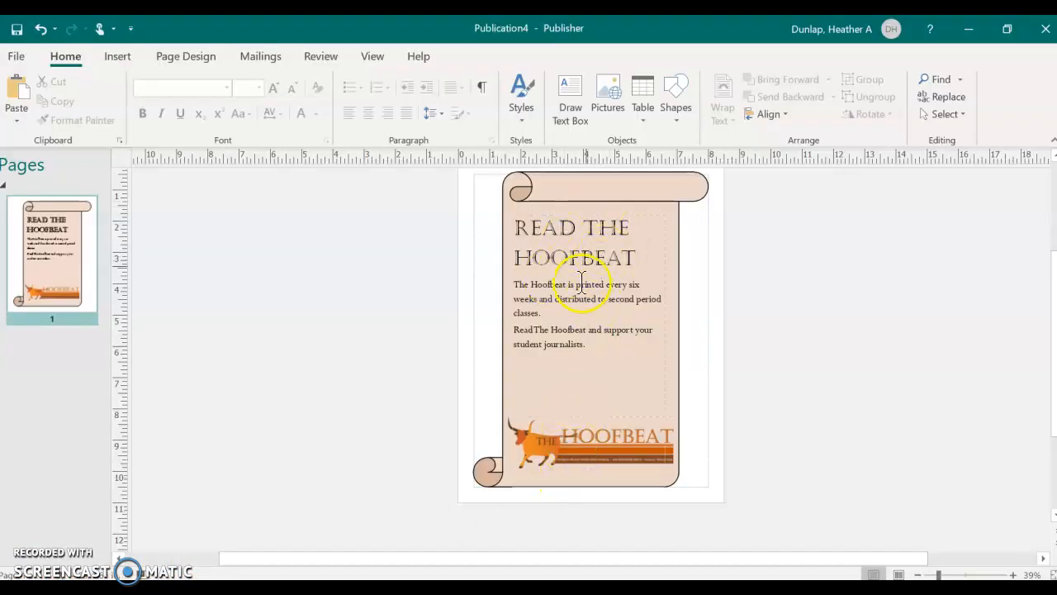
pyautogui.moveTo(589, 351); pyautogui.dragTo(513, 284)
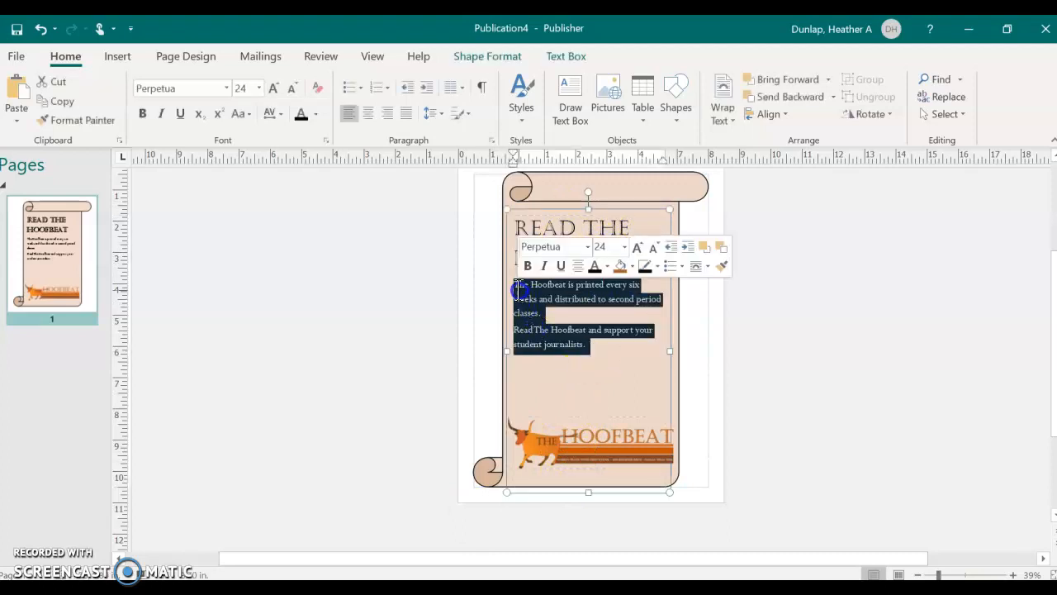
pyautogui.click(766, 483)
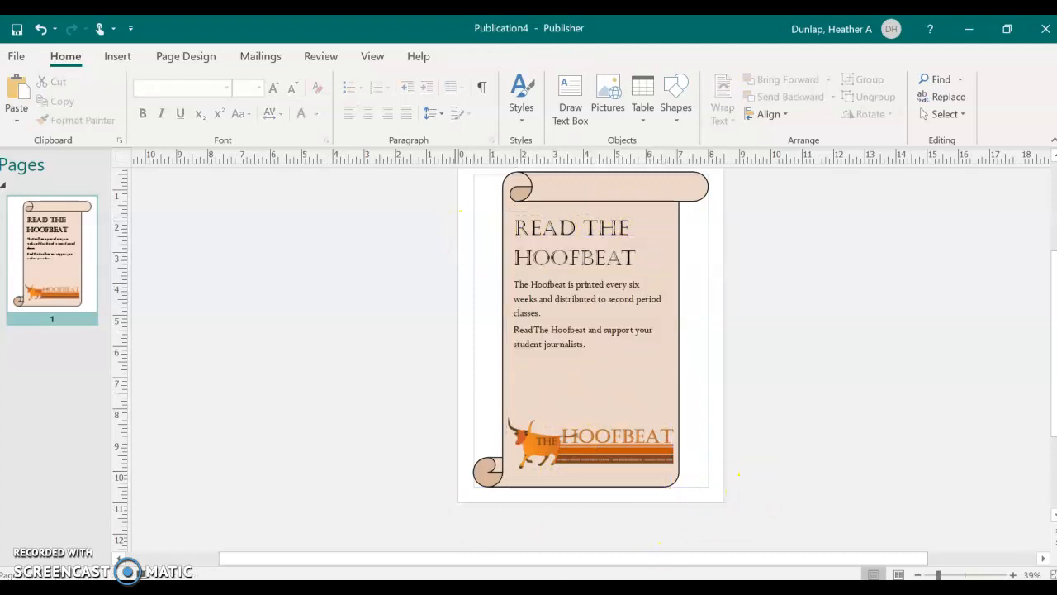
# Step: Switch back to Chrome and search Google Images for "newspaper logo" in the tab of the hoofbeat logo search
pyautogui.hotkey('alt', 'Tab')
pyautogui.click(785, 28)
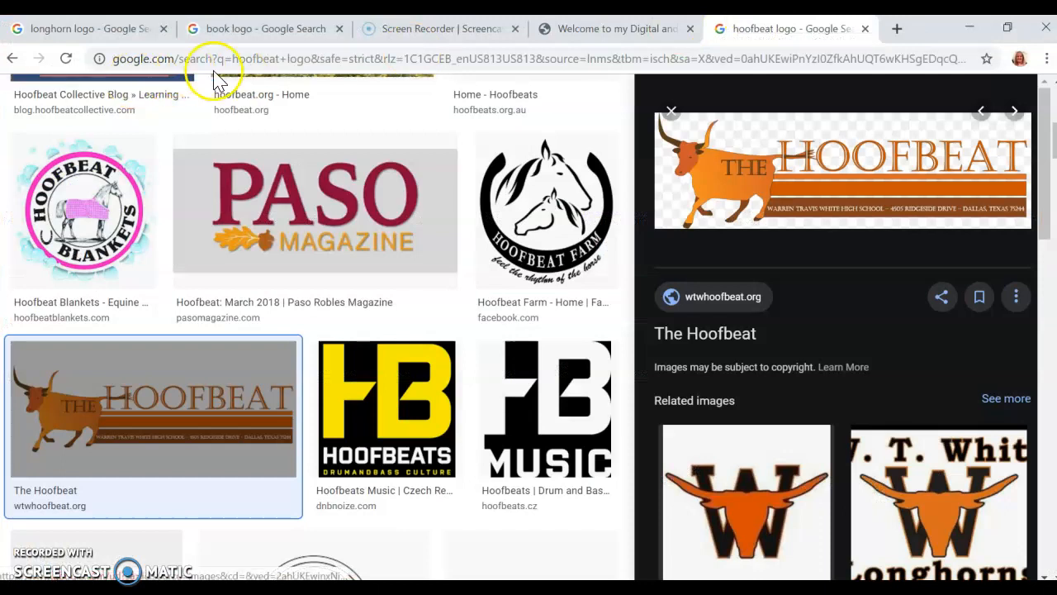
pyautogui.click(219, 58)
pyautogui.press('BackSpace')
pyautogui.write('newspaper logo')
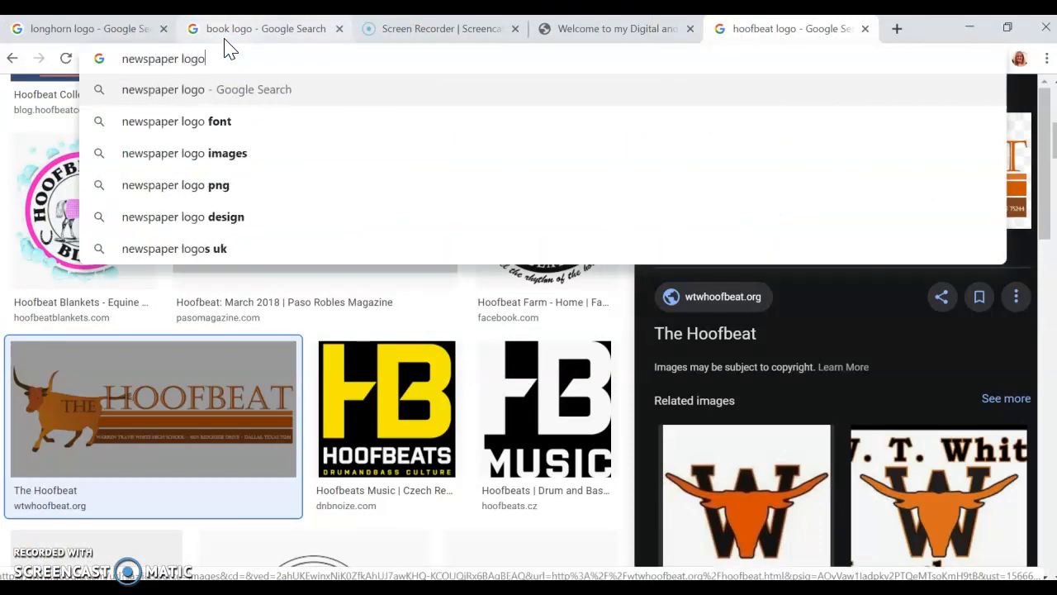
pyautogui.press('Return')
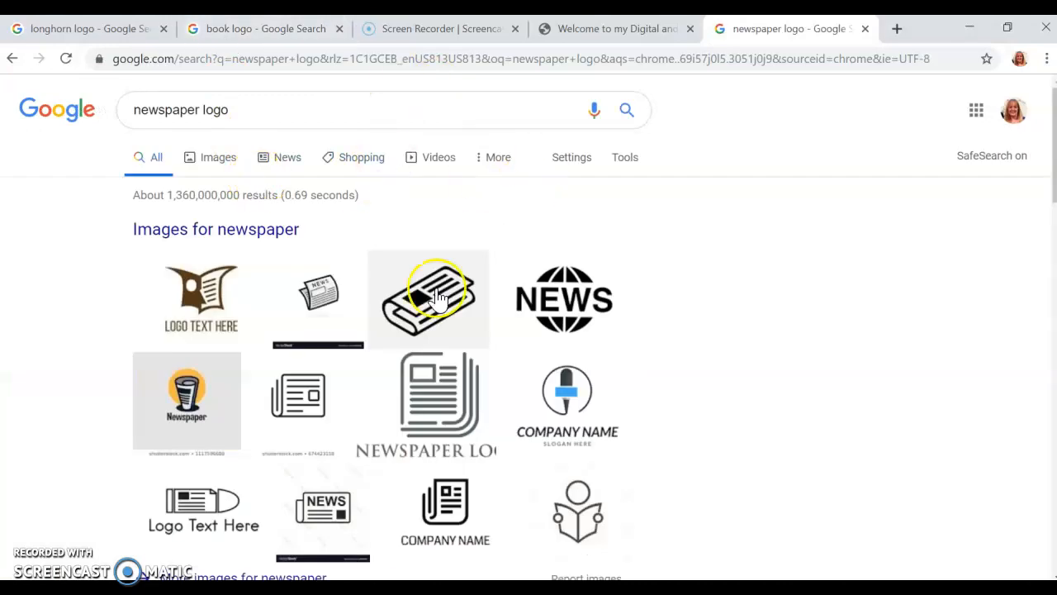
pyautogui.click(217, 158)
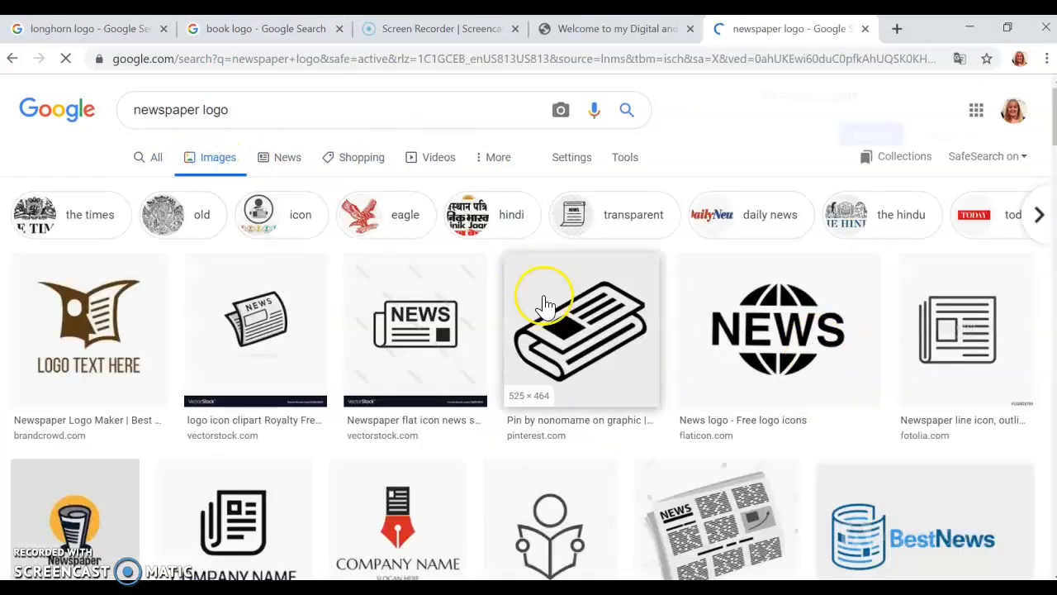
pyautogui.scroll(-4, 552, 298)
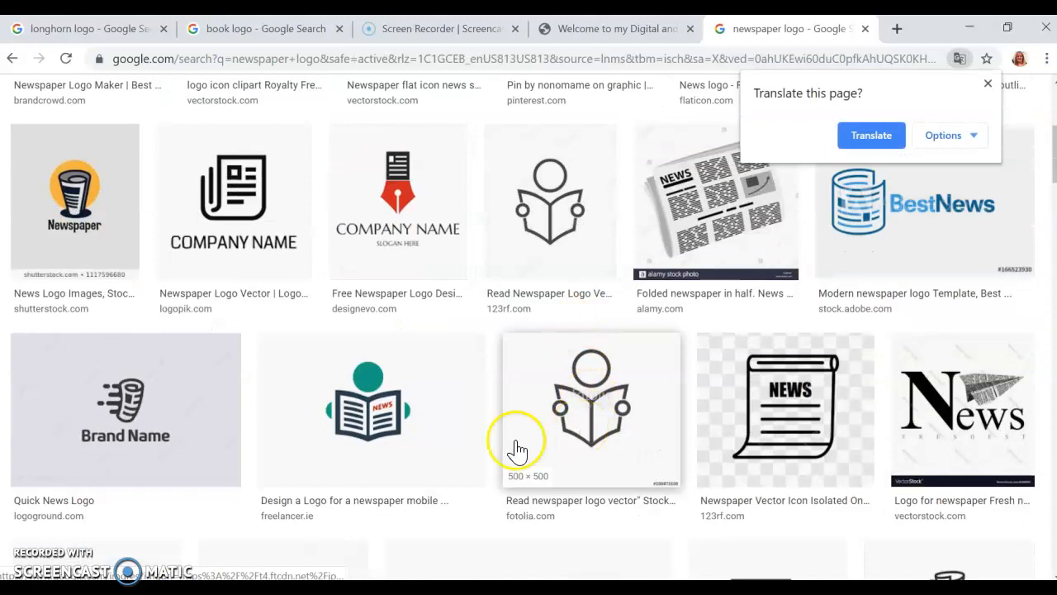
# Step: Copy the 123RF "Read newspaper logo vector" image of a figure reading and return to the flyer in Publisher
pyautogui.click(559, 206)
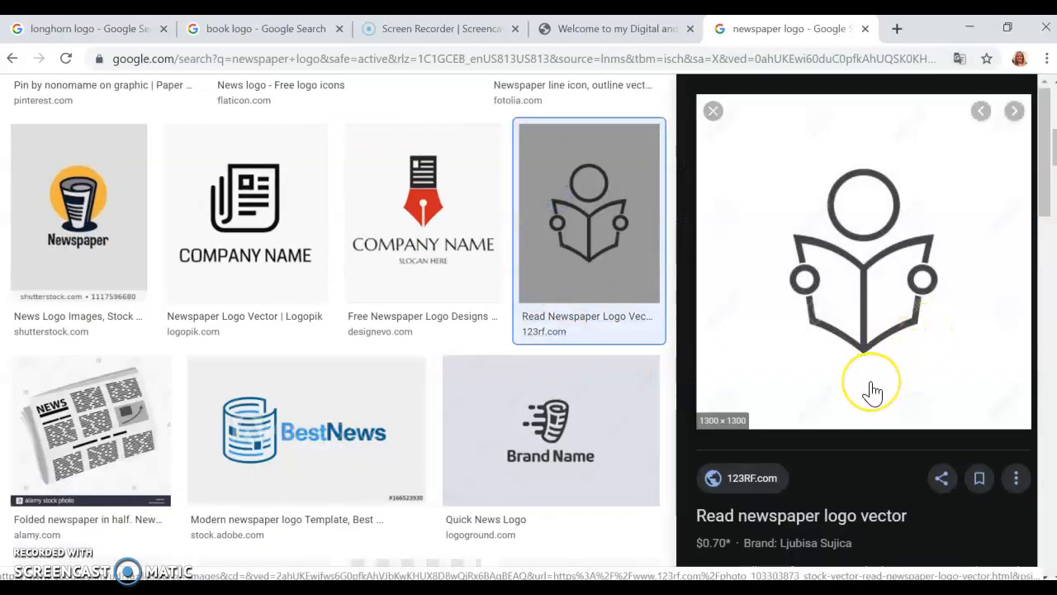
pyautogui.rightClick(844, 238)
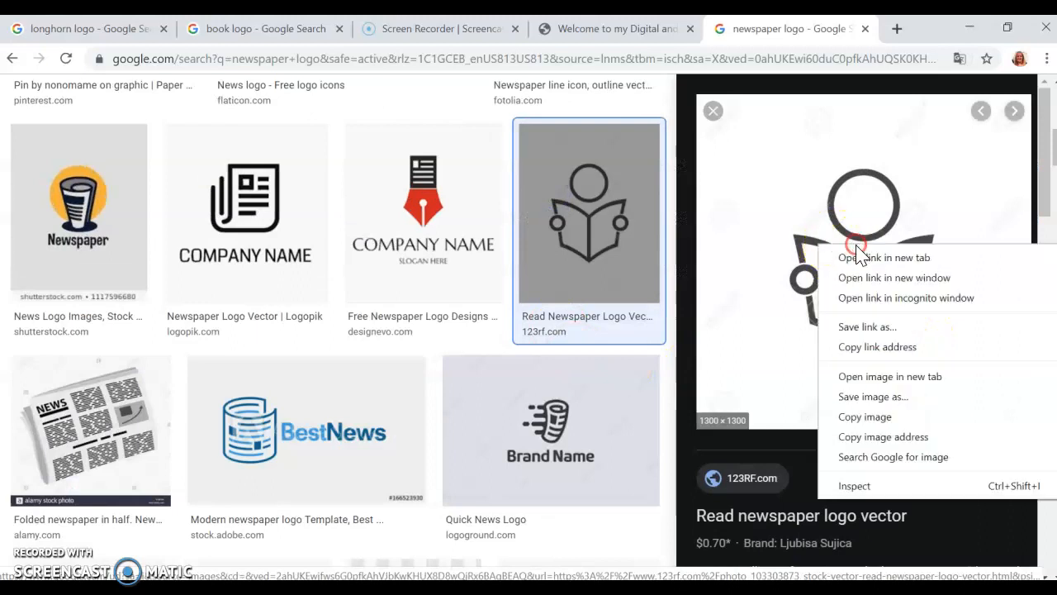
pyautogui.click(892, 423)
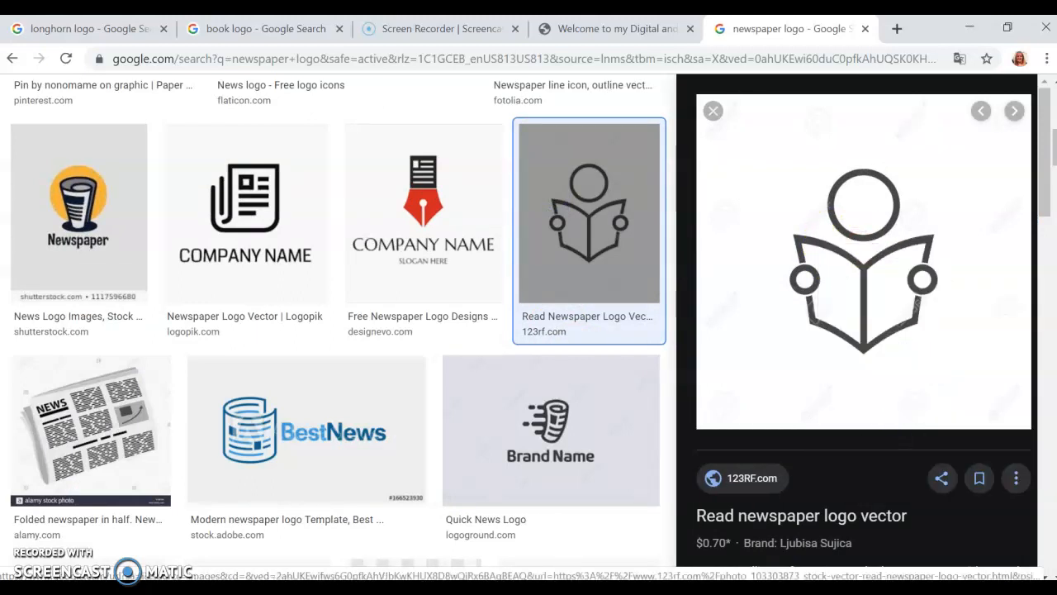
pyautogui.click(715, 523)
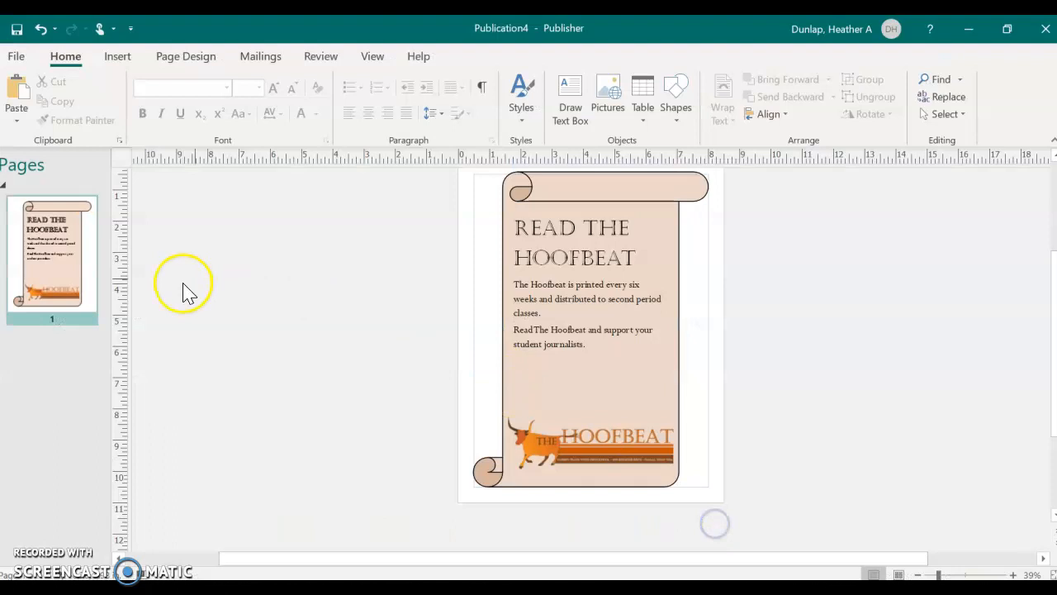
# Step: Paste the copied reader image into the publication and move it up beside the scroll's top
pyautogui.rightClick(246, 272)
pyautogui.click(283, 325)
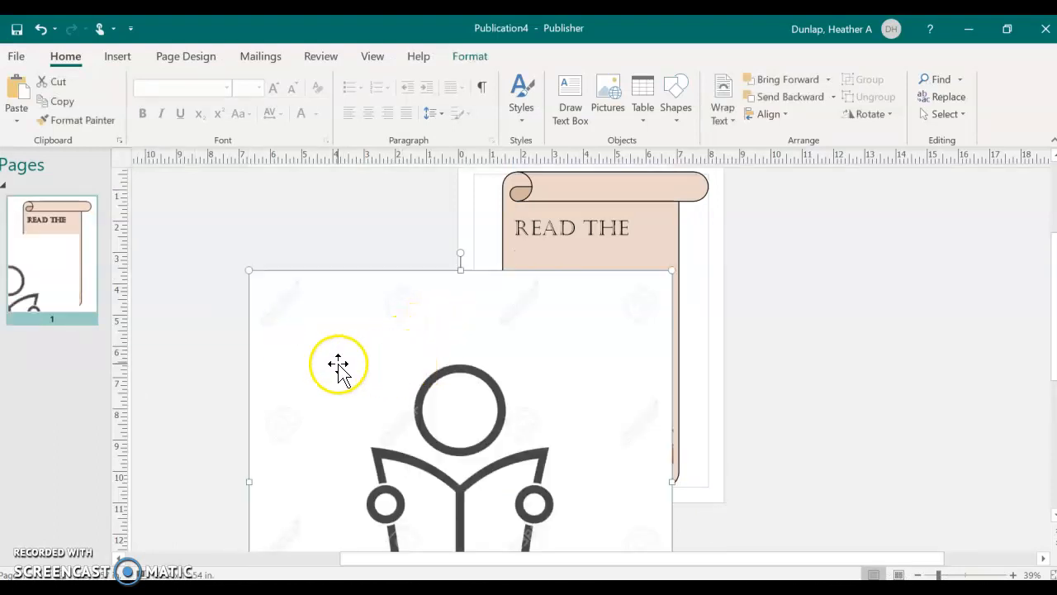
pyautogui.moveTo(334, 337); pyautogui.dragTo(323, 245)
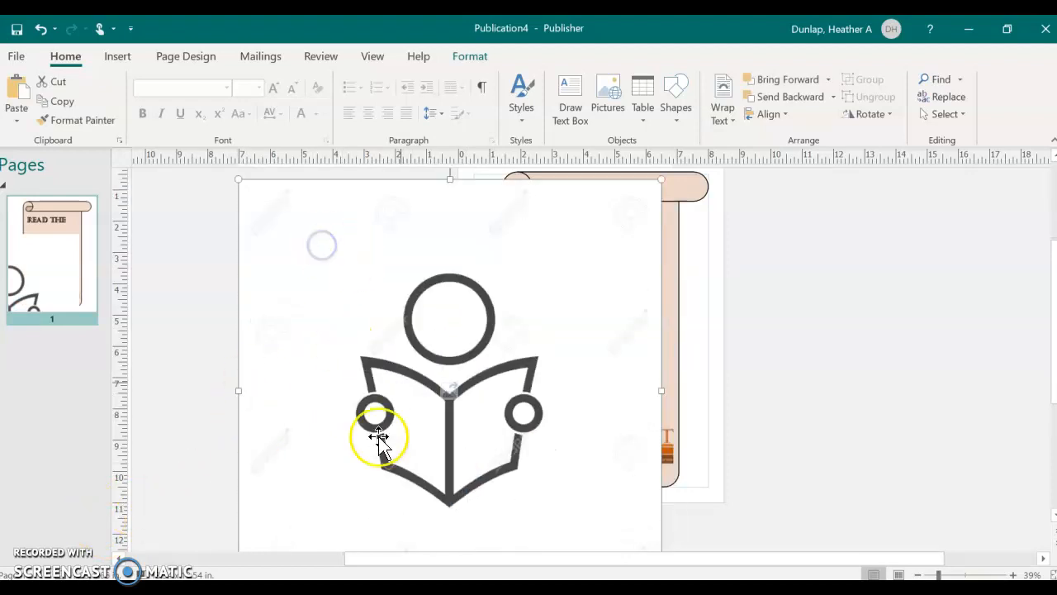
# Step: Make the white background of the pasted reader image transparent with Set Transparent Color
pyautogui.click(359, 311)
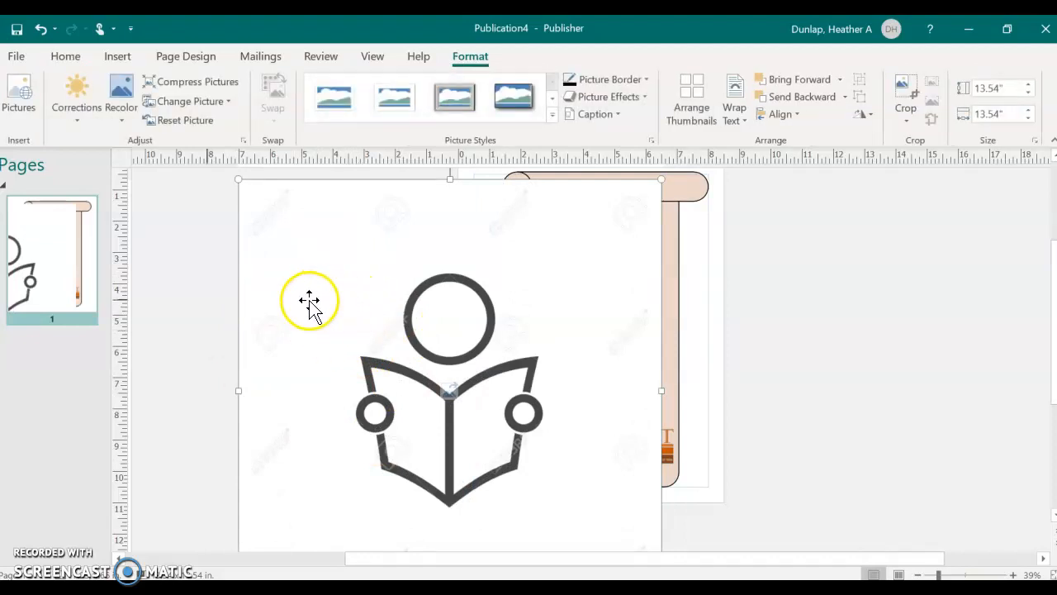
pyautogui.click(166, 306)
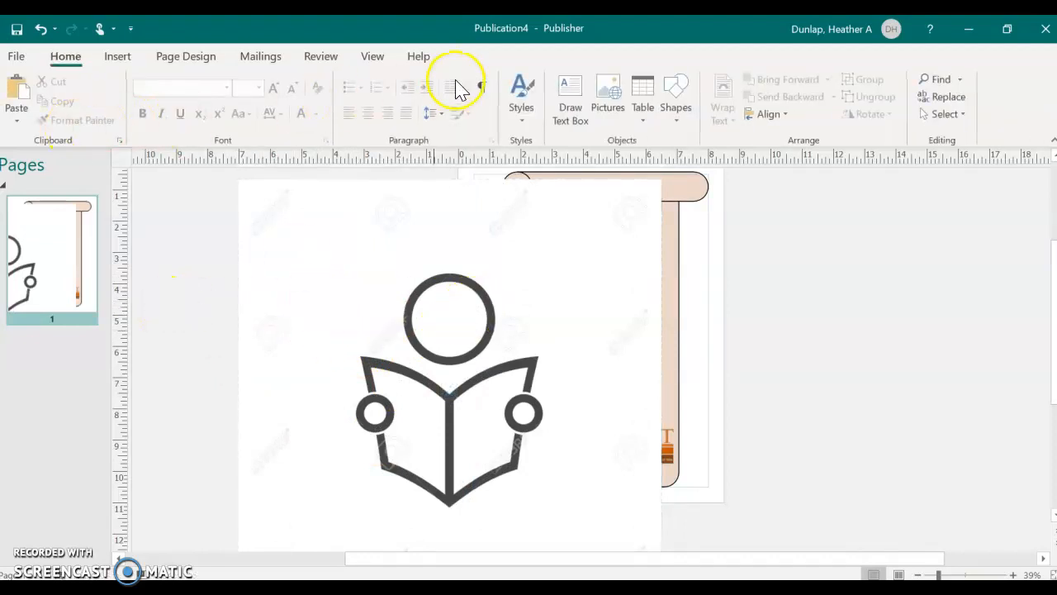
pyautogui.click(278, 252)
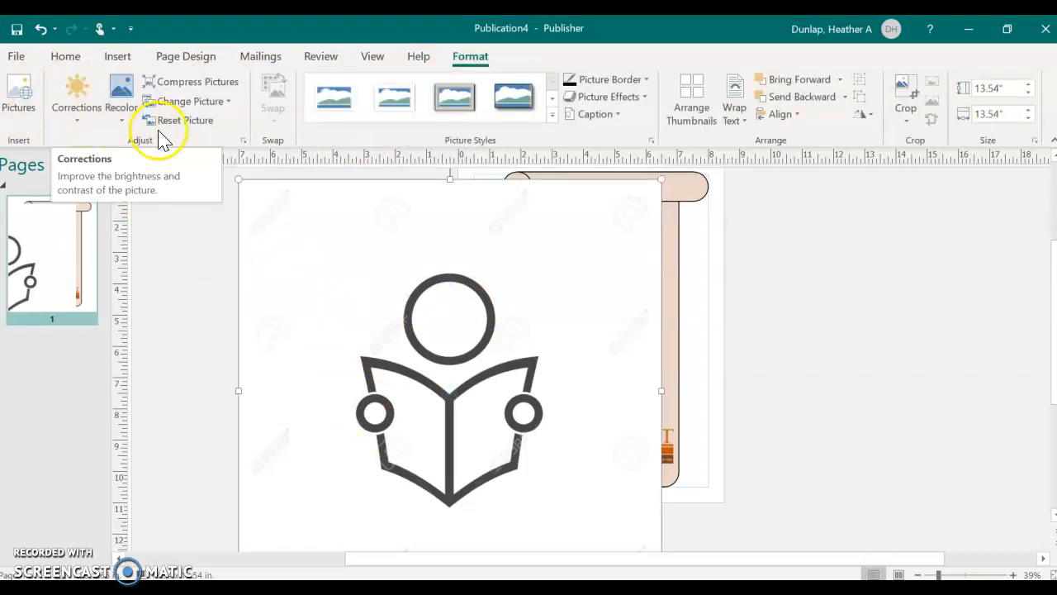
pyautogui.click(84, 119)
pyautogui.click(83, 119)
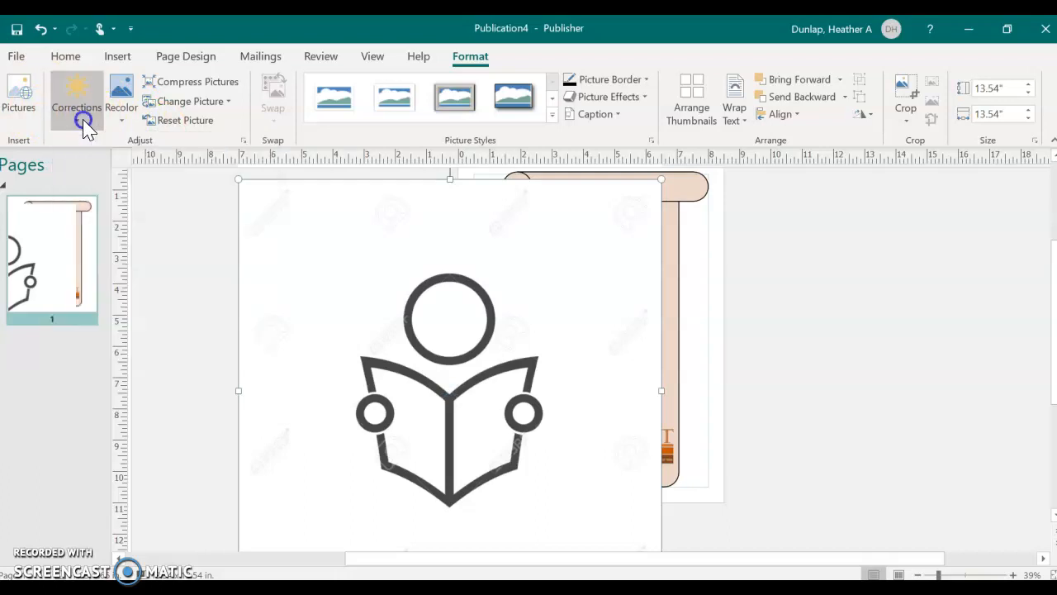
pyautogui.click(118, 120)
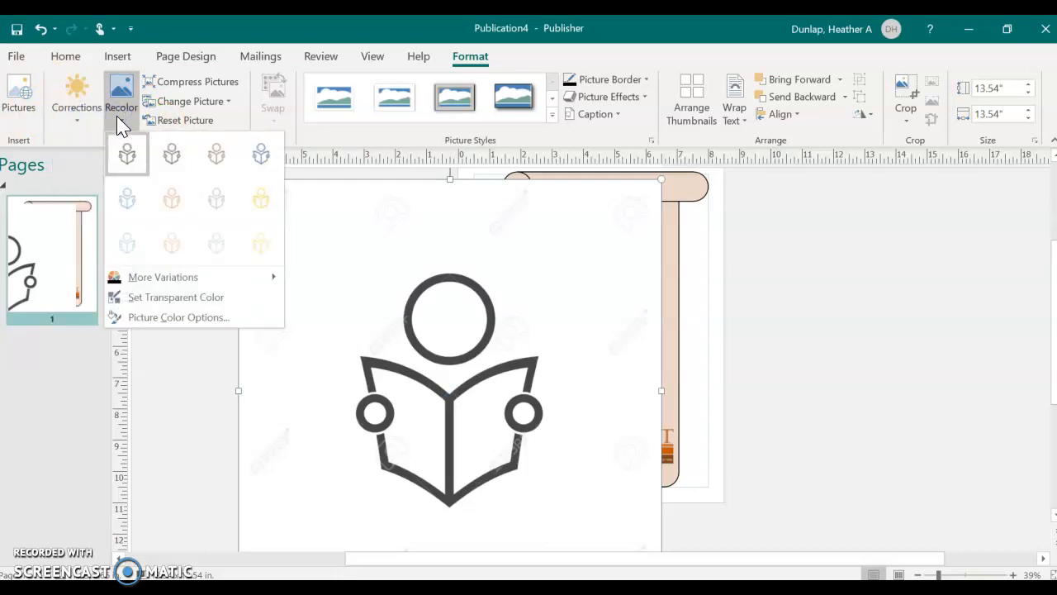
pyautogui.click(118, 120)
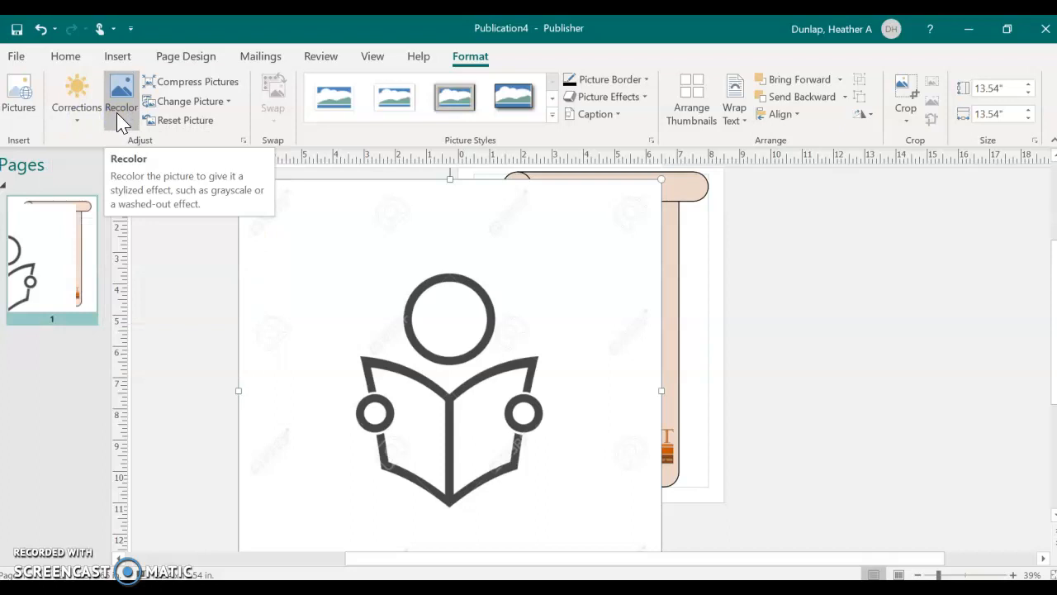
pyautogui.click(114, 122)
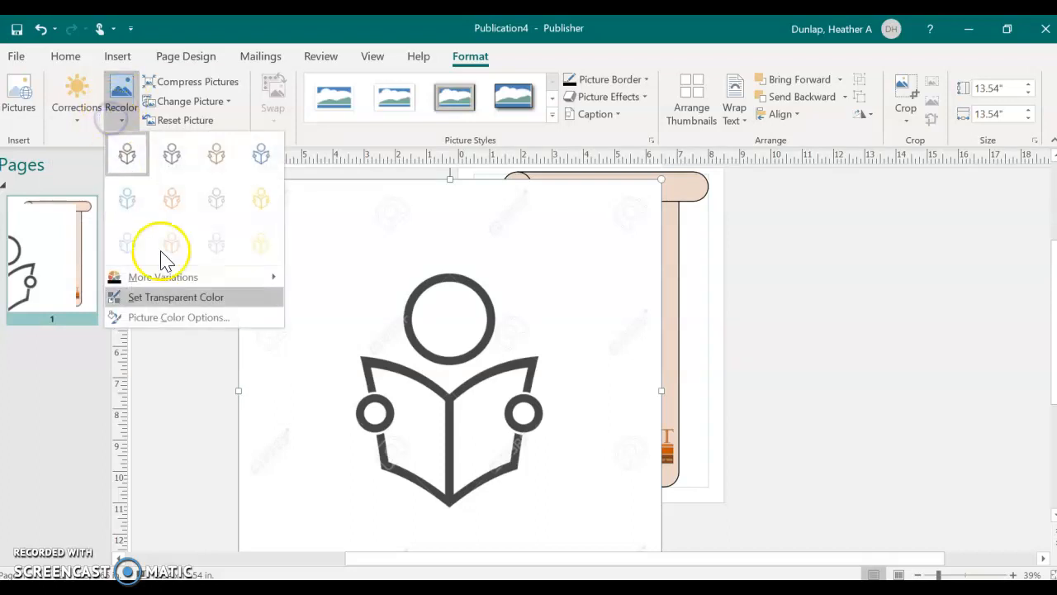
pyautogui.click(179, 299)
pyautogui.click(299, 229)
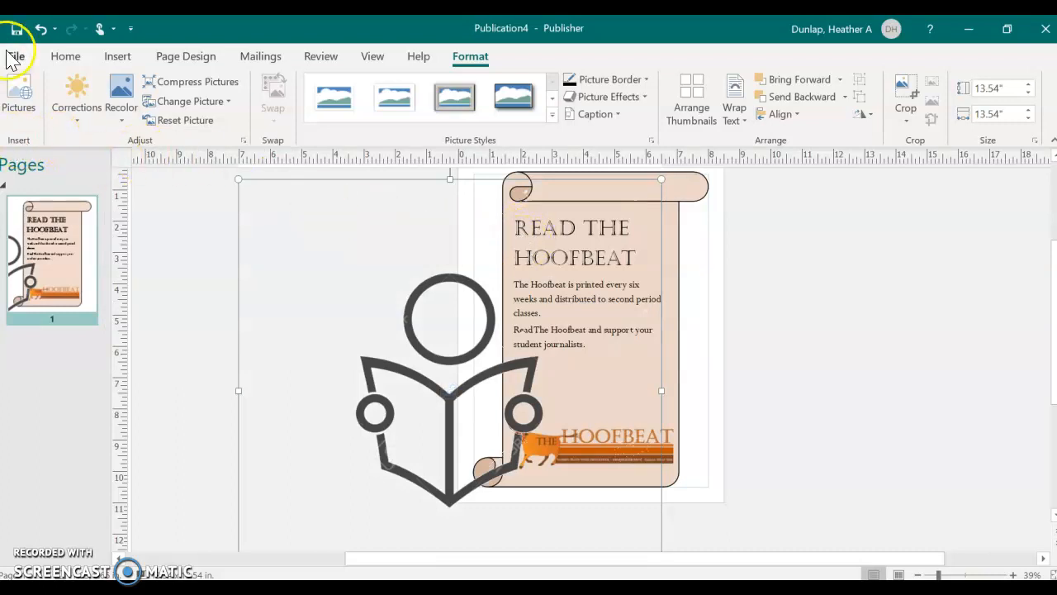
# Step: Shrink the reader image to about 10.47 inches square and set its text wrapping to None
pyautogui.moveTo(235, 168); pyautogui.dragTo(342, 273)
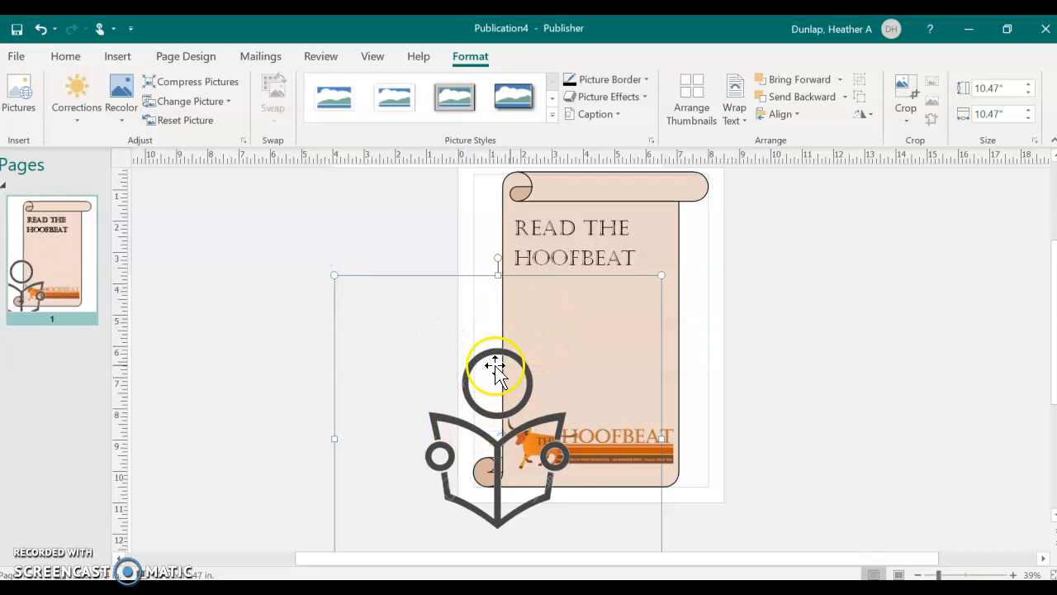
pyautogui.click(743, 124)
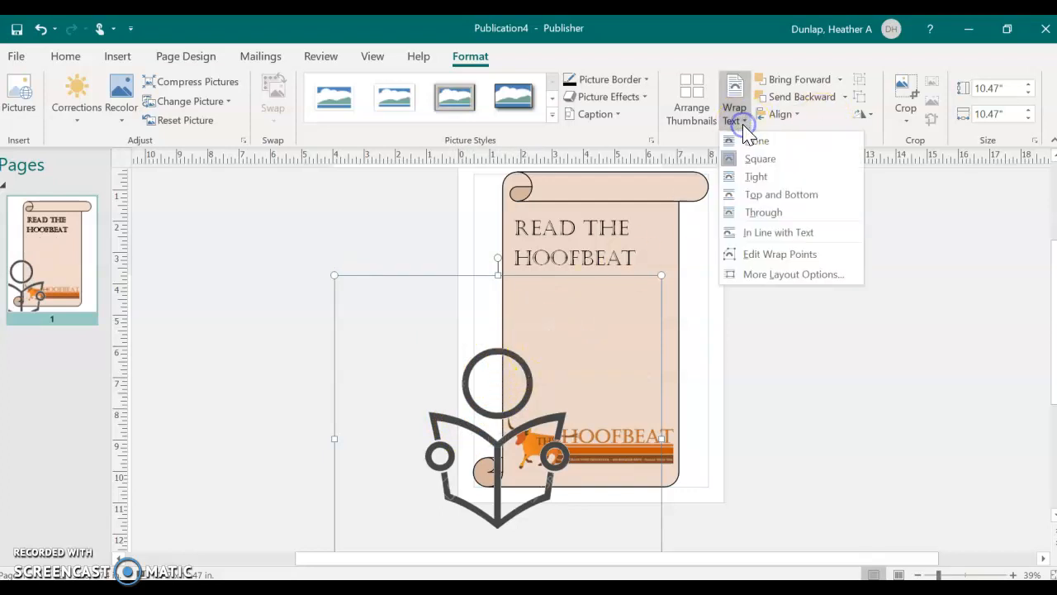
pyautogui.click(750, 142)
# Step: Move the reader image onto the scroll's lower half and shrink it to about 8.4 inches square
pyautogui.moveTo(501, 378); pyautogui.dragTo(648, 322)
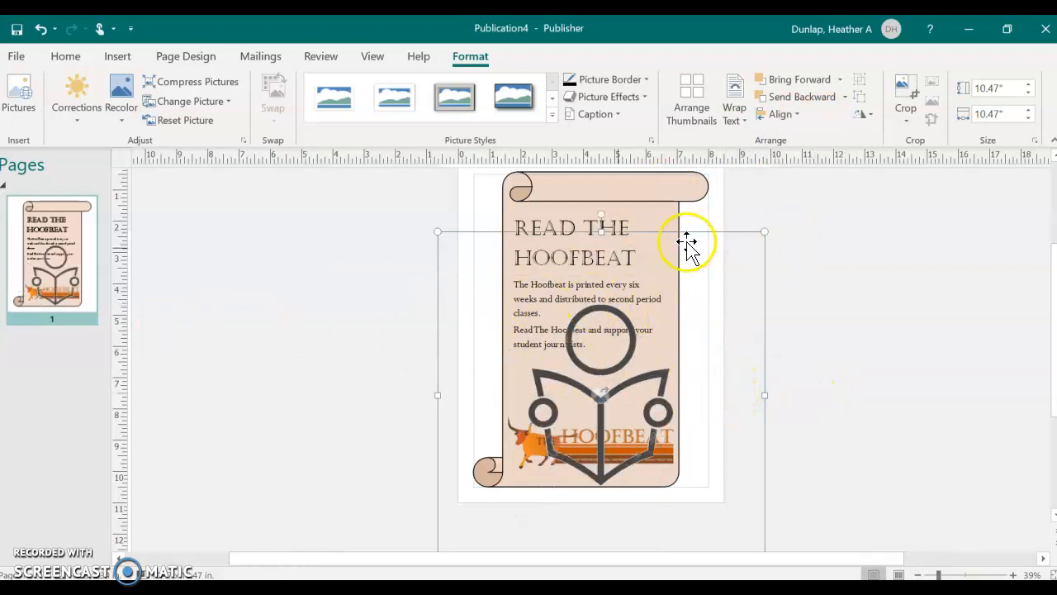
pyautogui.moveTo(438, 231); pyautogui.dragTo(474, 267)
pyautogui.moveTo(765, 270); pyautogui.dragTo(740, 285)
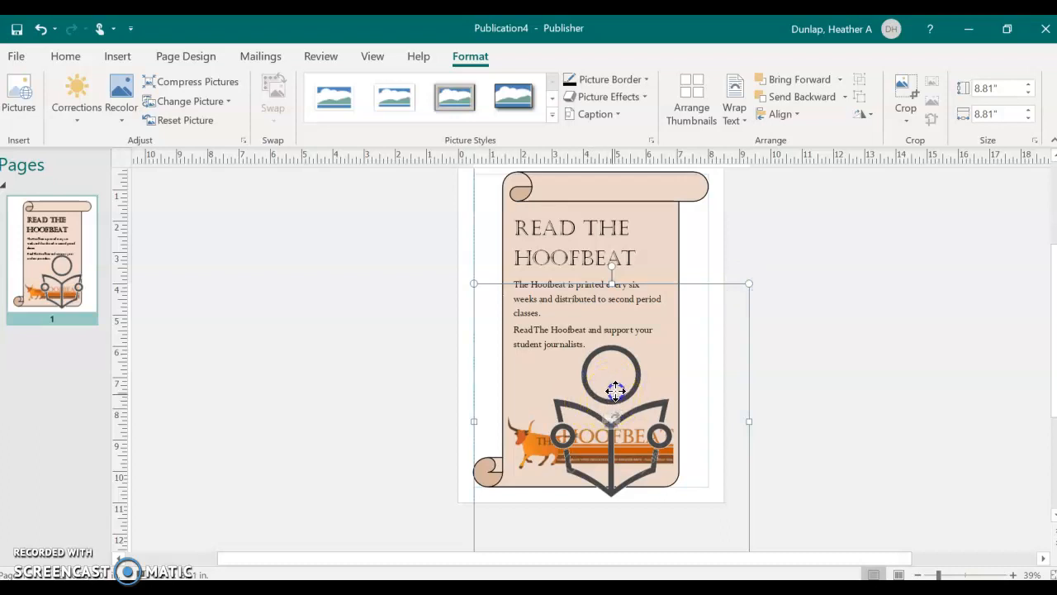
pyautogui.moveTo(612, 393); pyautogui.dragTo(621, 386)
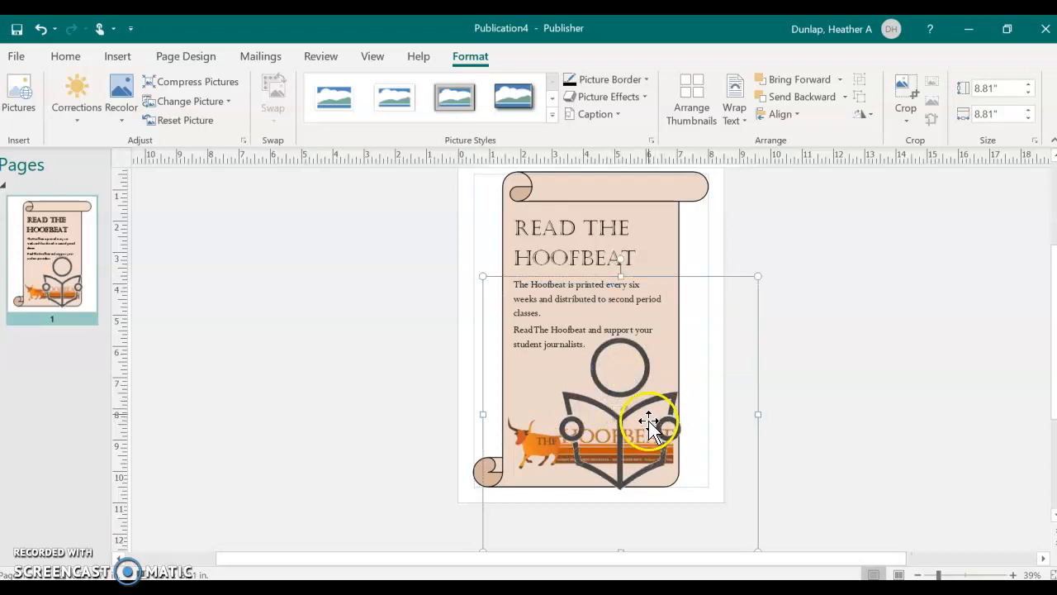
pyautogui.moveTo(756, 276); pyautogui.dragTo(745, 289)
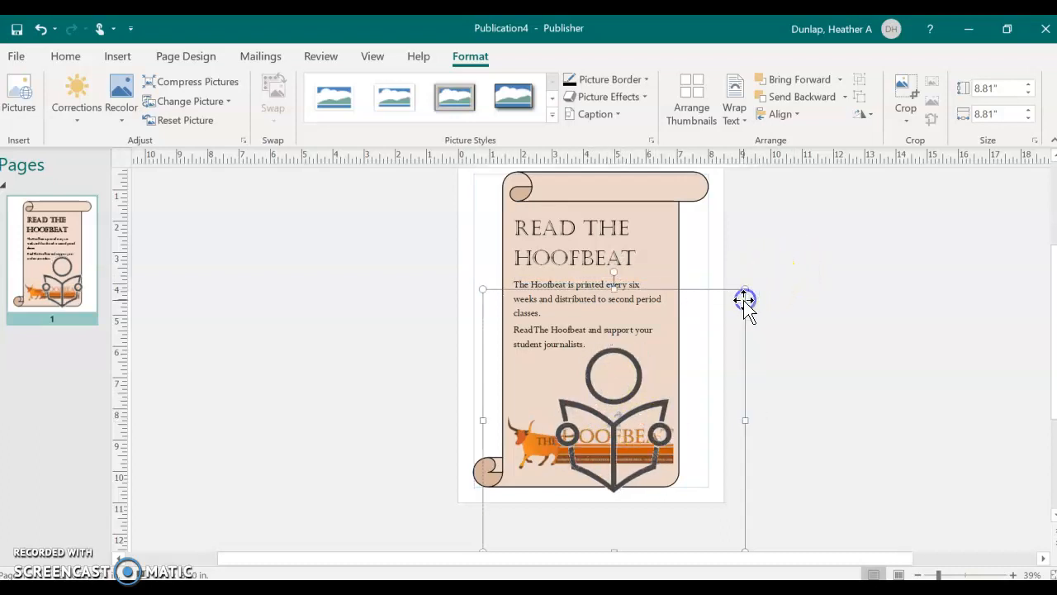
pyautogui.moveTo(633, 366); pyautogui.dragTo(638, 356)
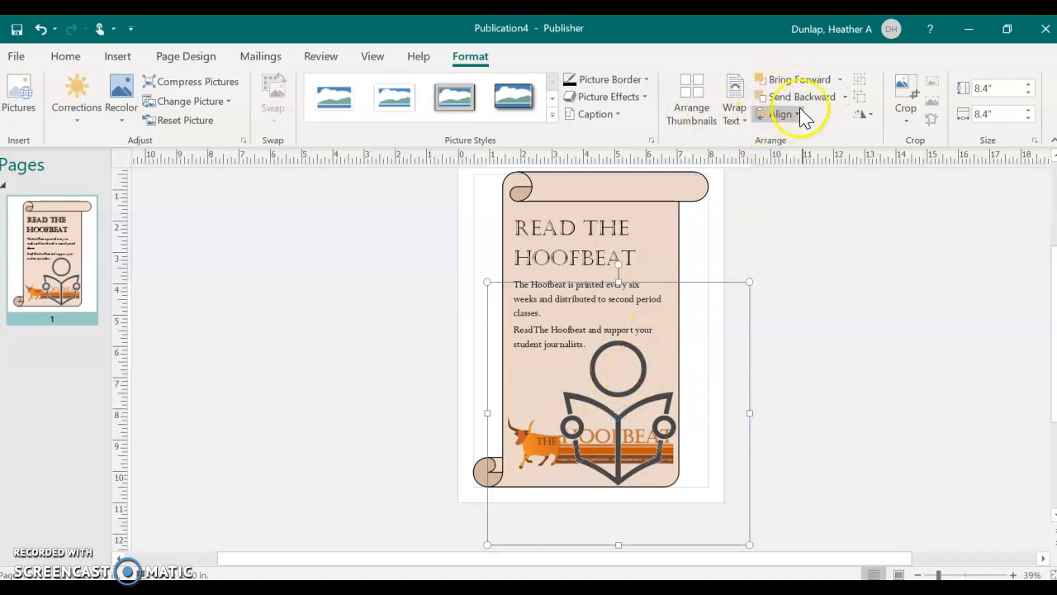
# Step: Send the reader image to the back of the flyer's stacking order
pyautogui.click(844, 97)
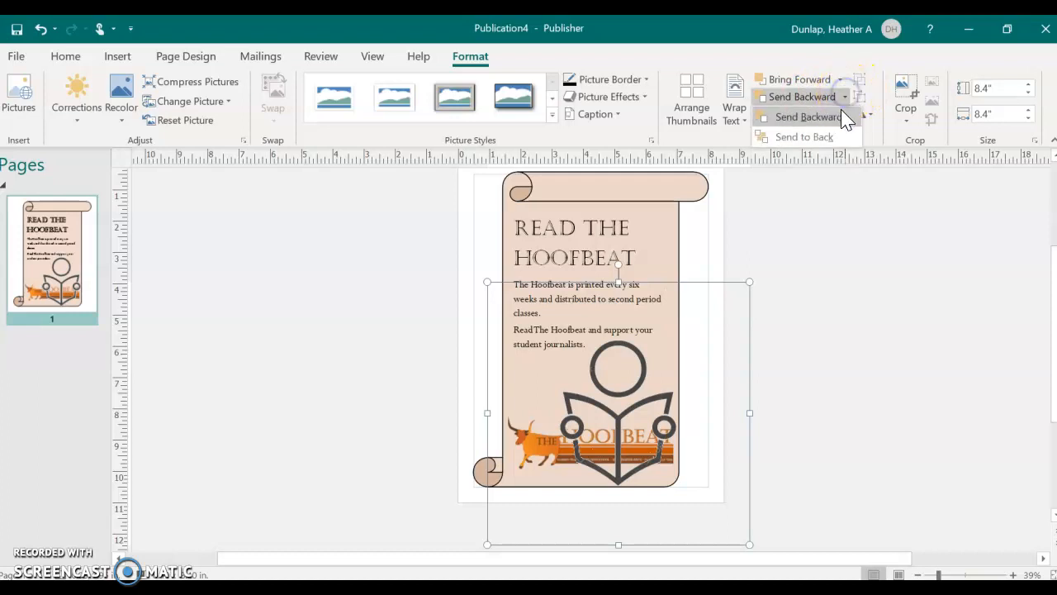
pyautogui.click(805, 138)
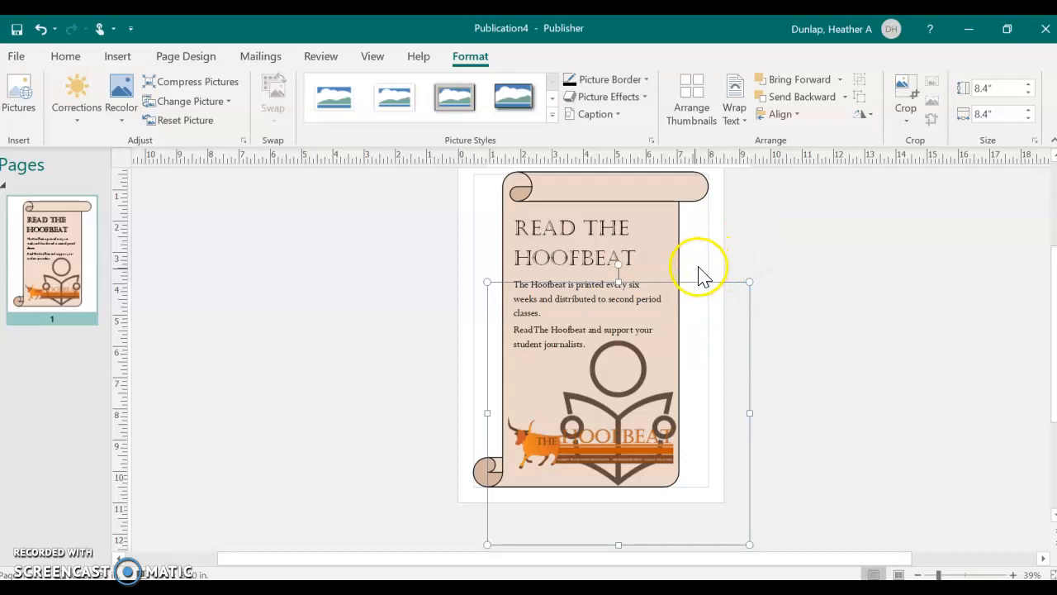
pyautogui.click(844, 97)
pyautogui.click(804, 136)
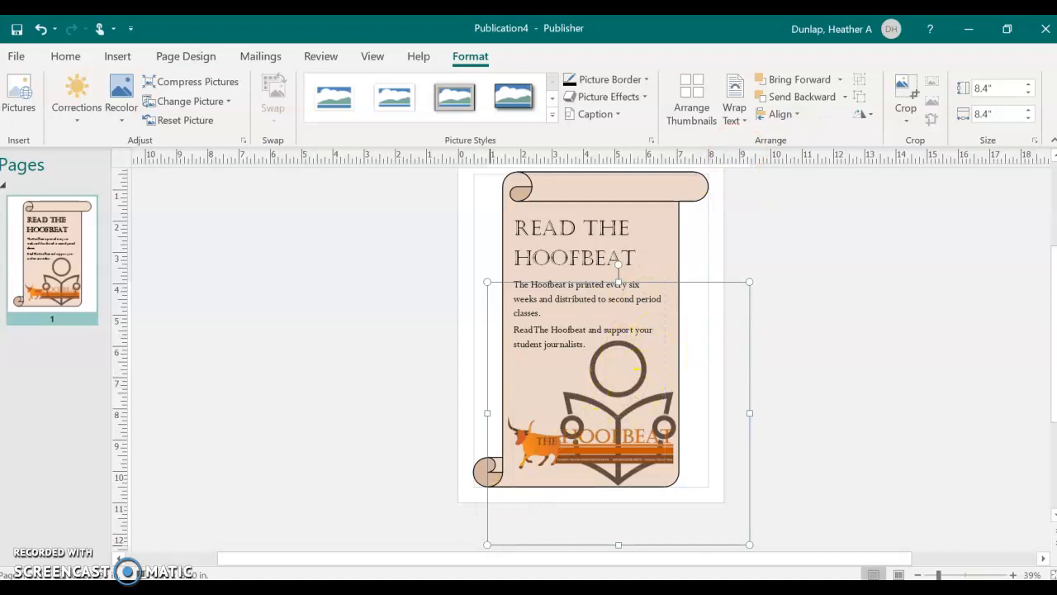
# Step: Shrink the reader image to about 7.07 inches square and tilt it clockwise
pyautogui.moveTo(488, 544); pyautogui.dragTo(531, 503)
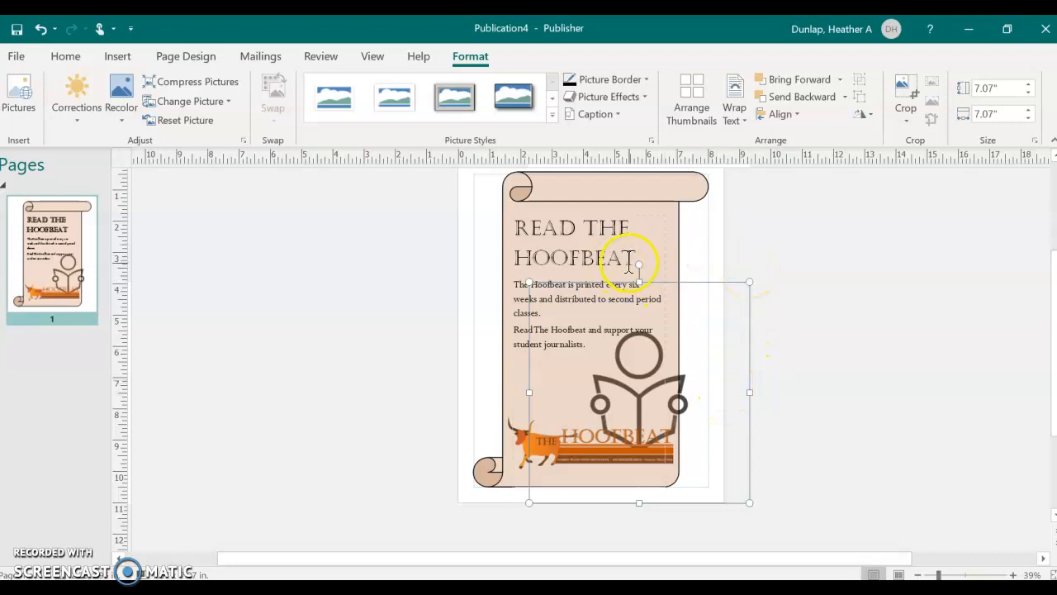
pyautogui.moveTo(636, 265); pyautogui.dragTo(677, 302)
pyautogui.click(652, 357)
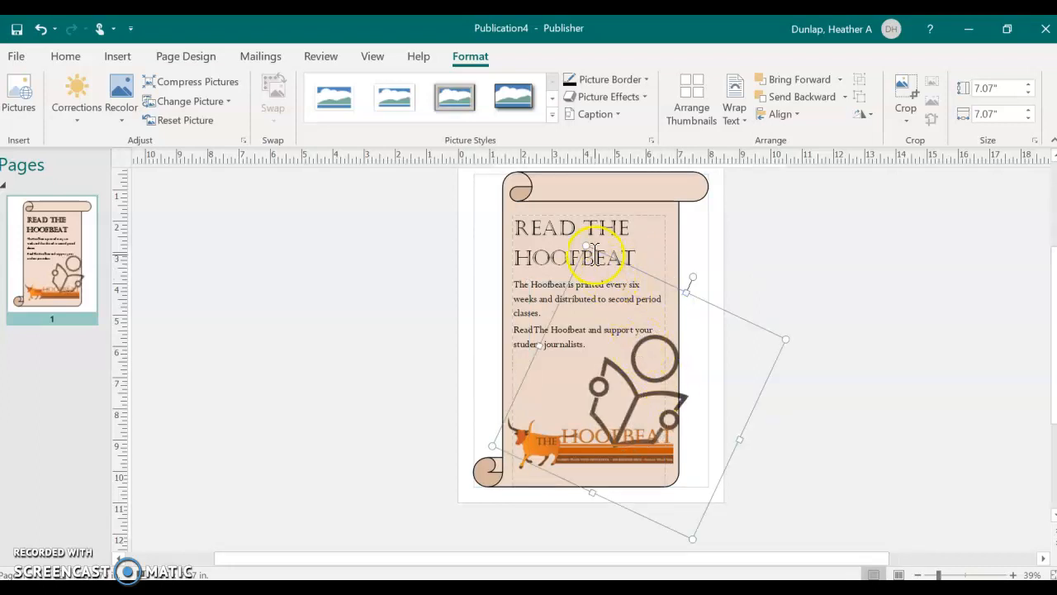
# Step: Reduce the tilted reader image to about 5.75 inches square and position it just above the Hoofbeat logo
pyautogui.moveTo(592, 251); pyautogui.dragTo(597, 295)
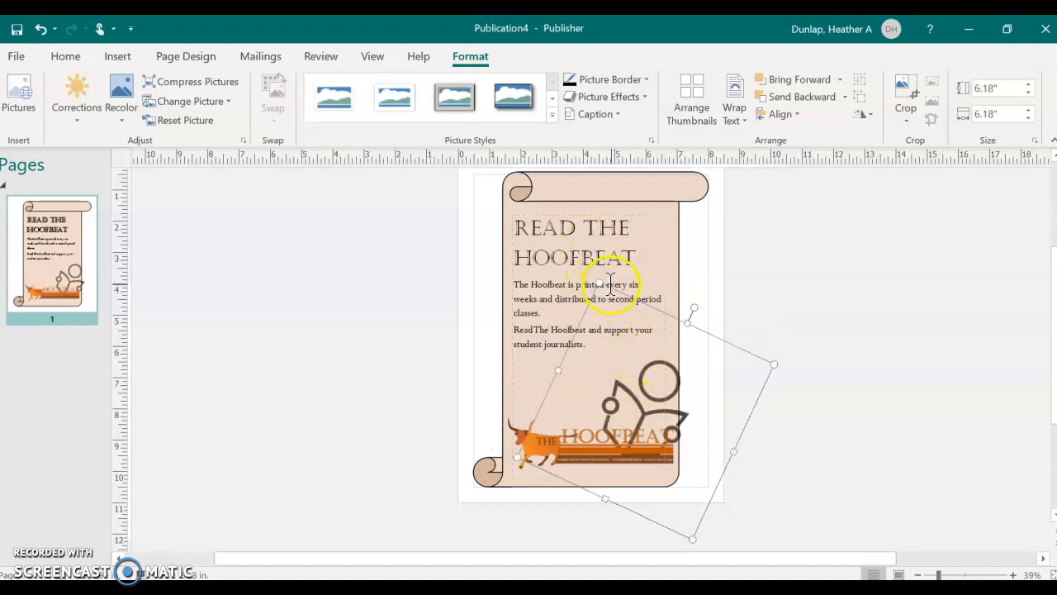
pyautogui.moveTo(613, 279); pyautogui.dragTo(594, 262)
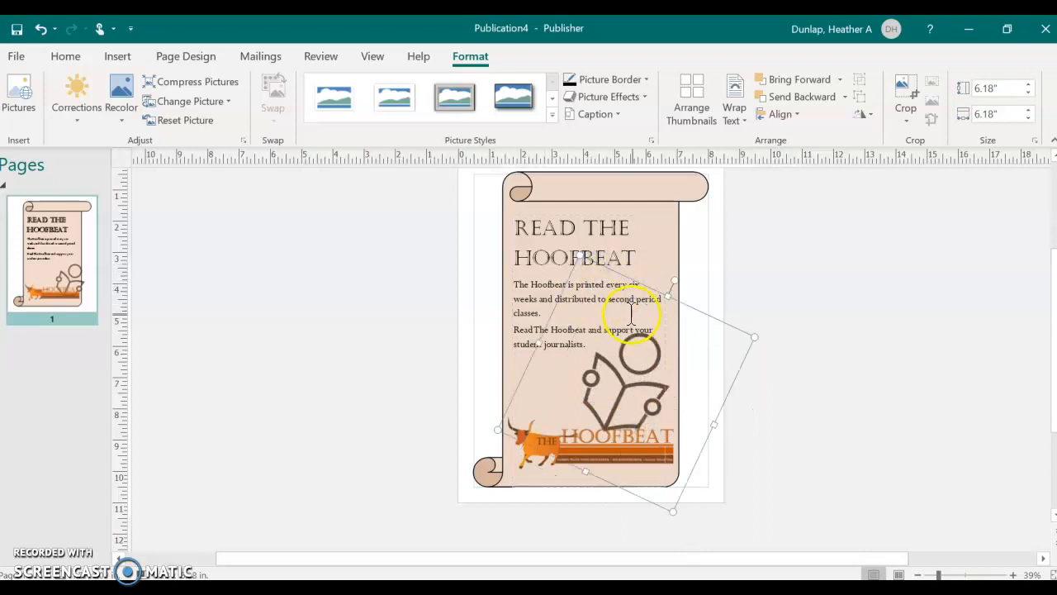
pyautogui.moveTo(585, 271); pyautogui.dragTo(586, 282)
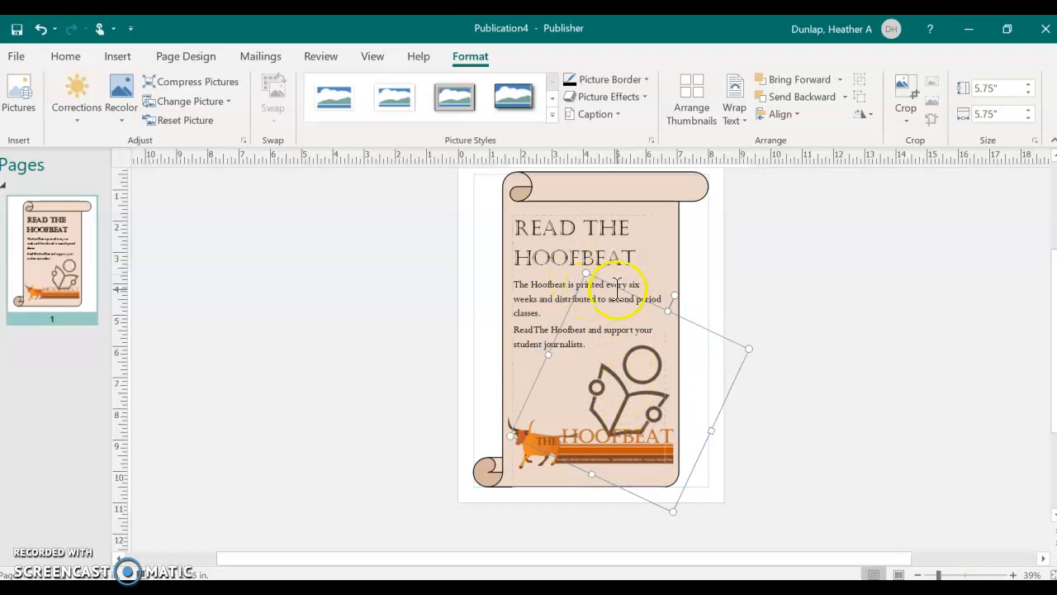
pyautogui.click(617, 288)
pyautogui.click(776, 404)
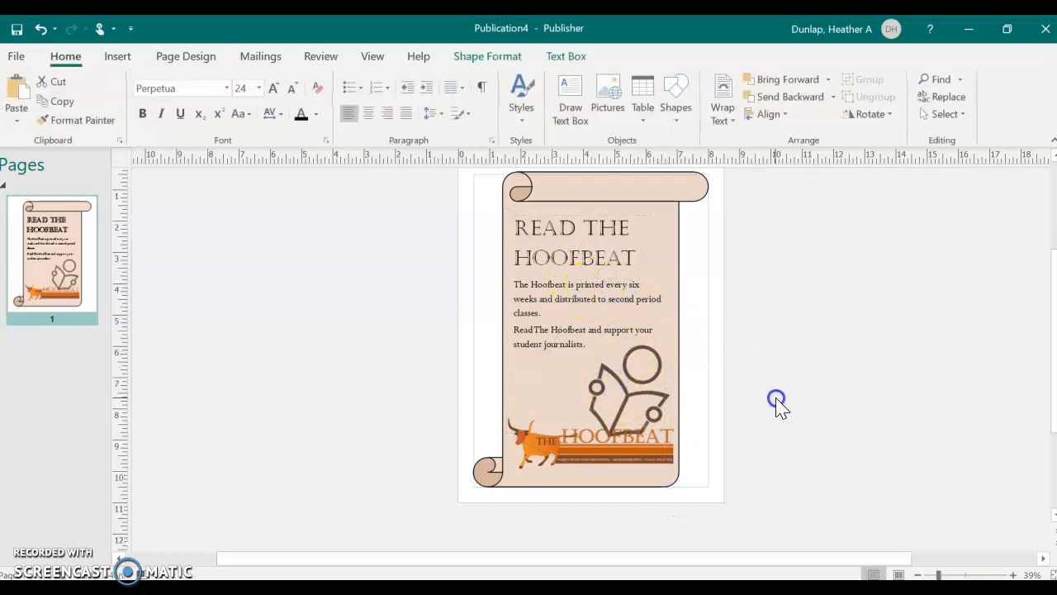
pyautogui.click(663, 404)
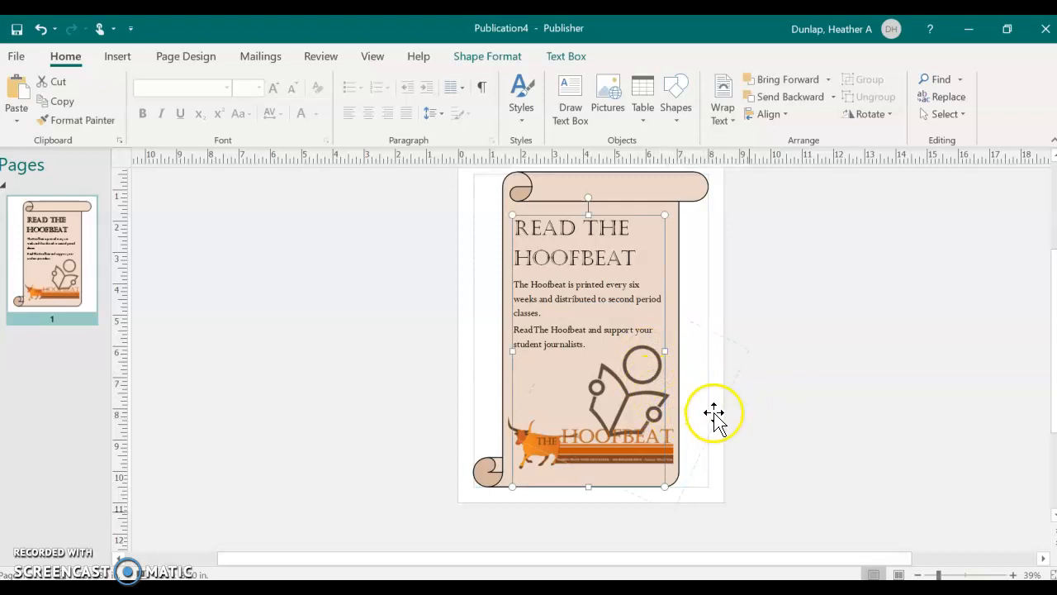
pyautogui.click(678, 405)
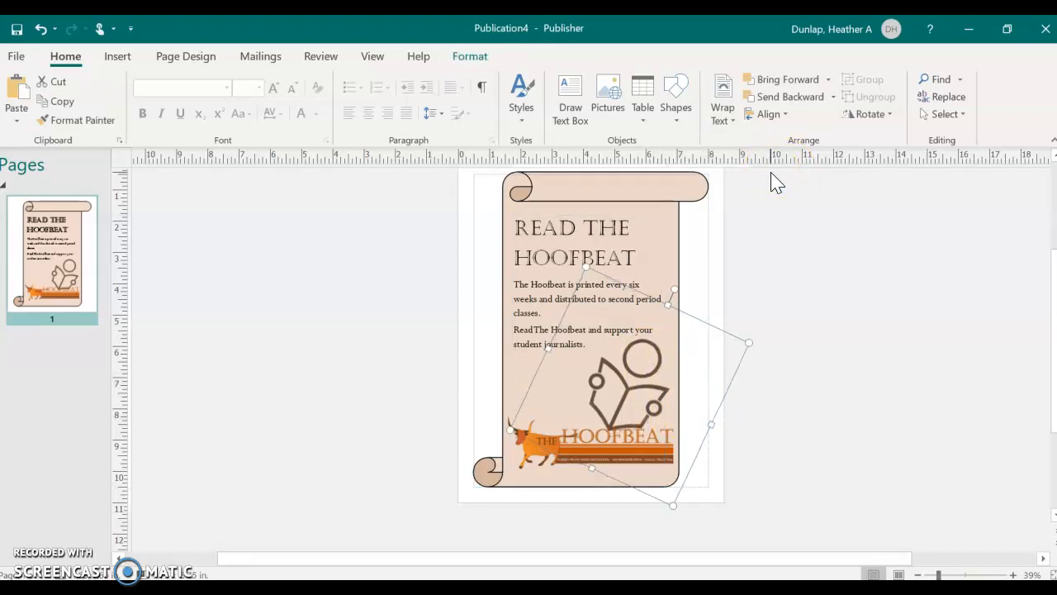
pyautogui.click(871, 328)
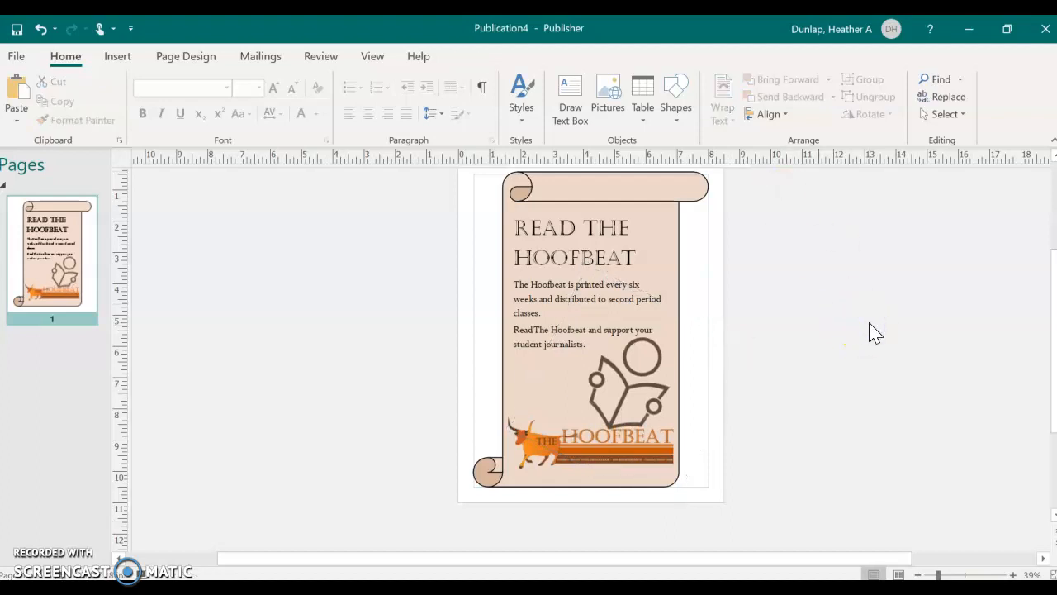
# Step: Switch to the class web page in Chrome, review the rubric's PDF, deadline and grammar requirements, and return to the flyer in Publisher
pyautogui.hotkey('alt', 'Tab')
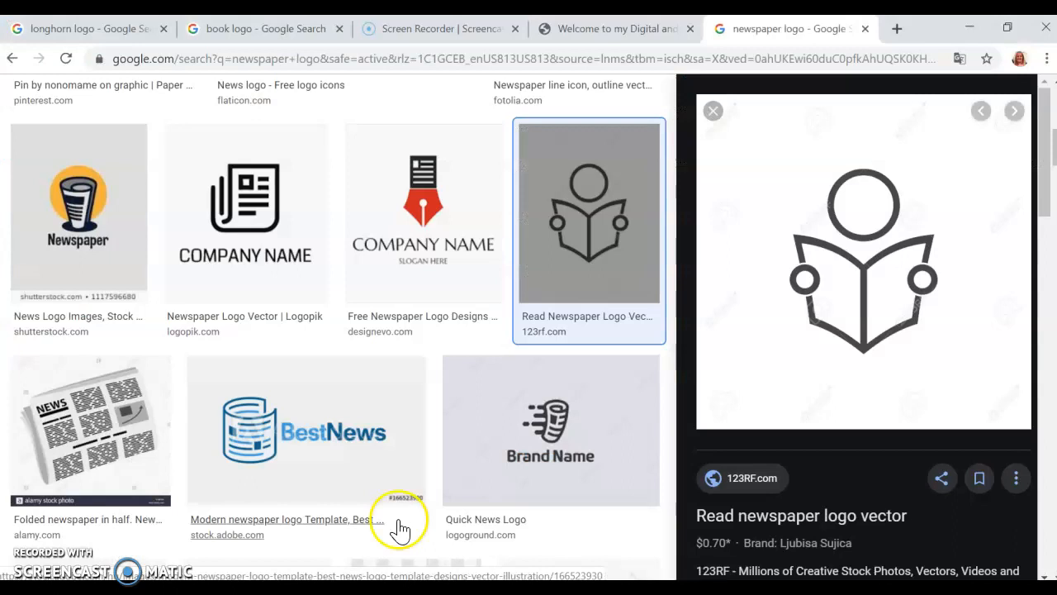
pyautogui.click(574, 33)
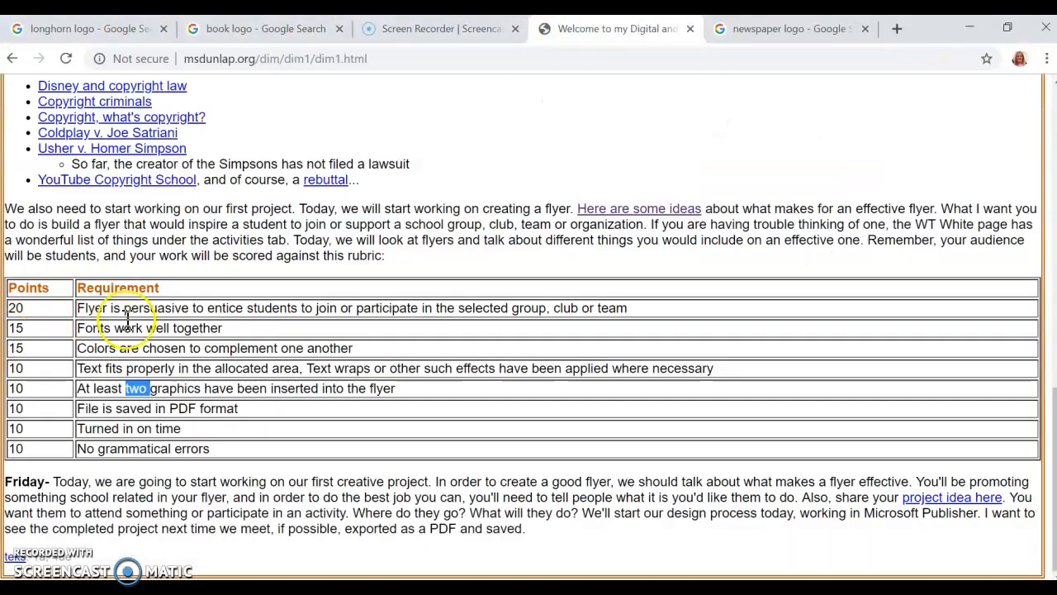
pyautogui.click(98, 306)
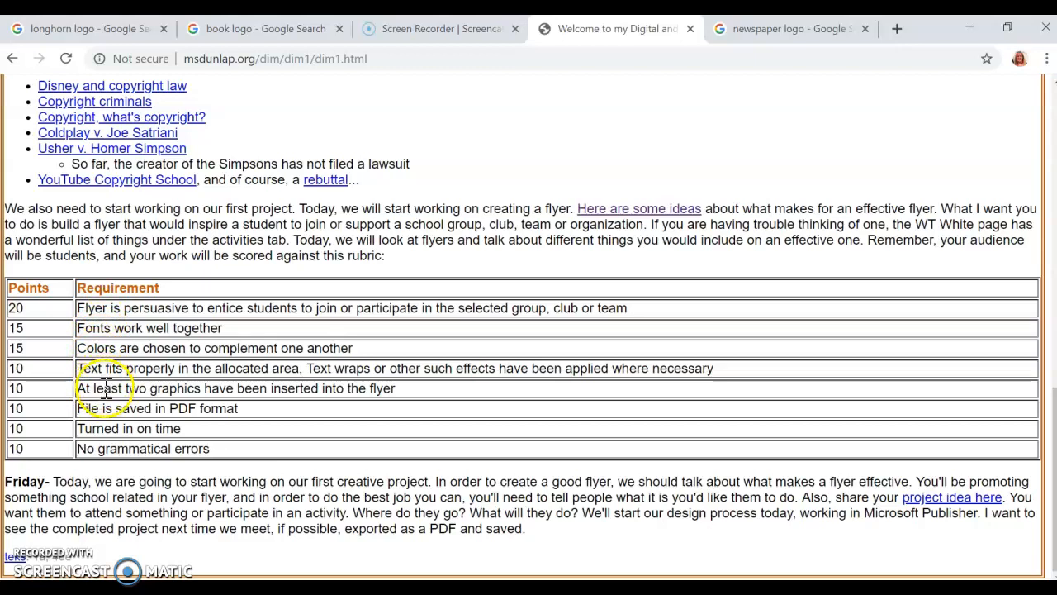
pyautogui.doubleClick(182, 408)
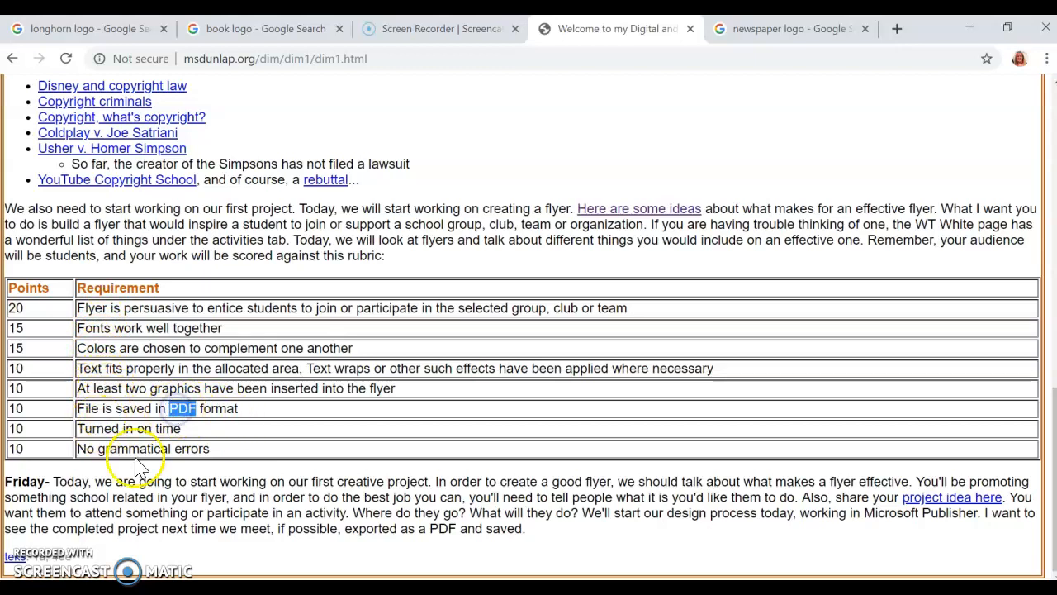
pyautogui.doubleClick(168, 428)
pyautogui.doubleClick(135, 448)
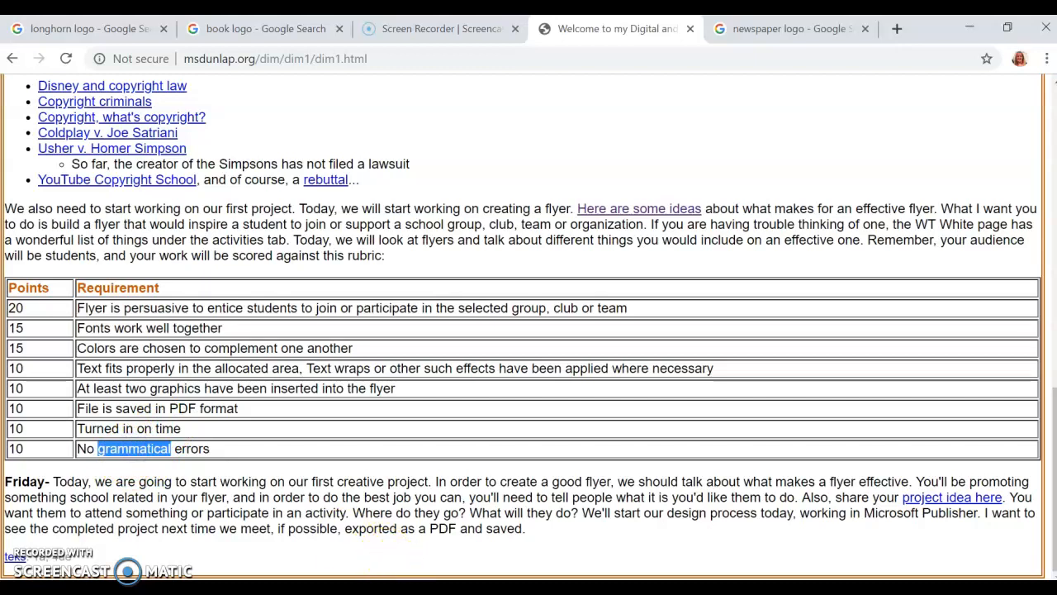
pyautogui.click(623, 533)
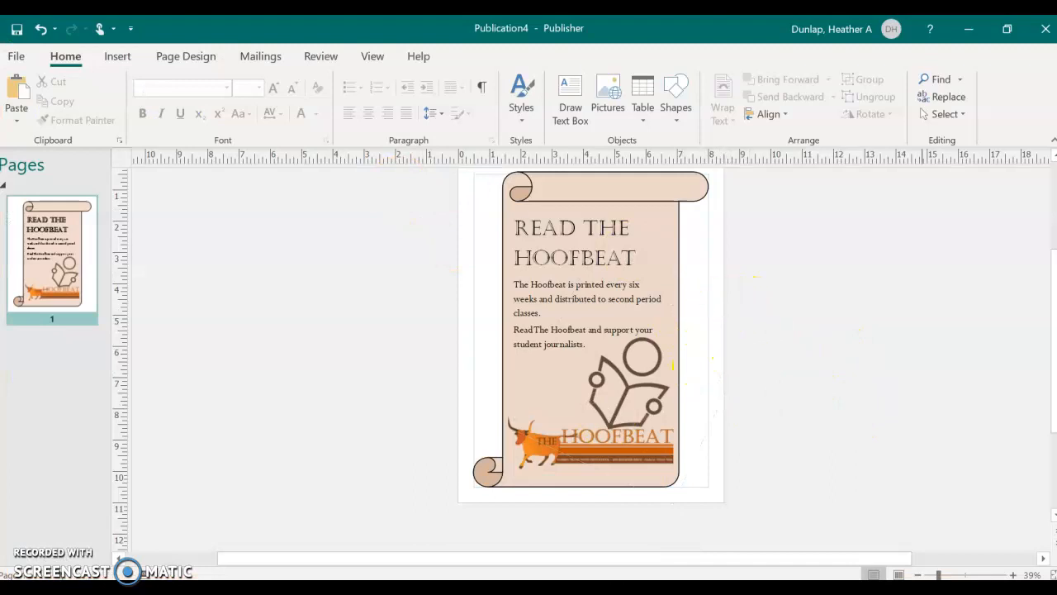
# Step: Zoom the flyer in to 80% and bring its heading and body text into view for proofreading
pyautogui.click(1014, 575)
pyautogui.click(1013, 575)
pyautogui.click(1014, 575)
pyautogui.click(1014, 575)
pyautogui.click(1014, 575)
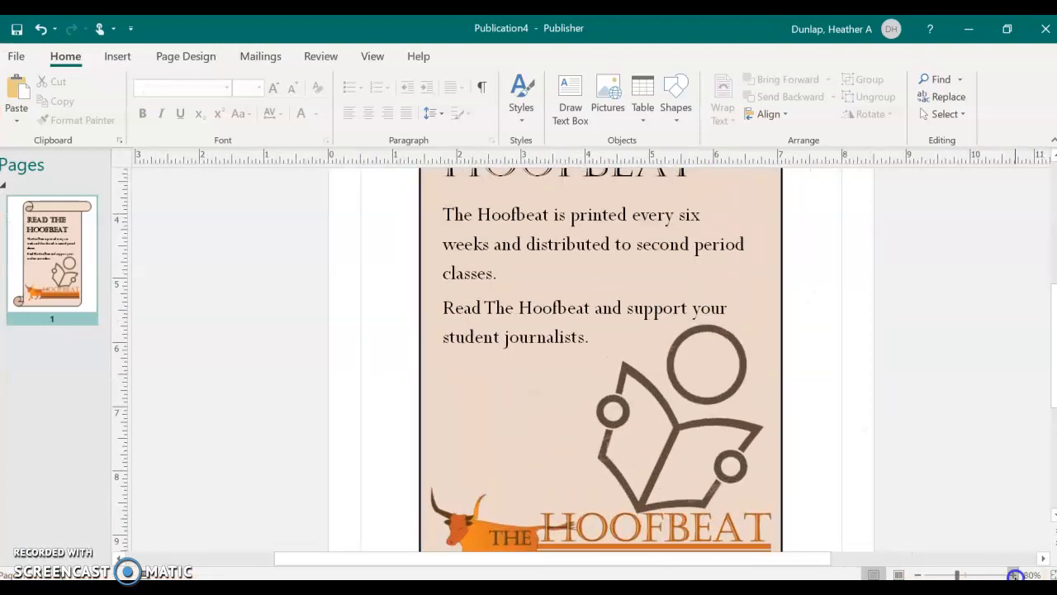
pyautogui.scroll(1, 620, 369)
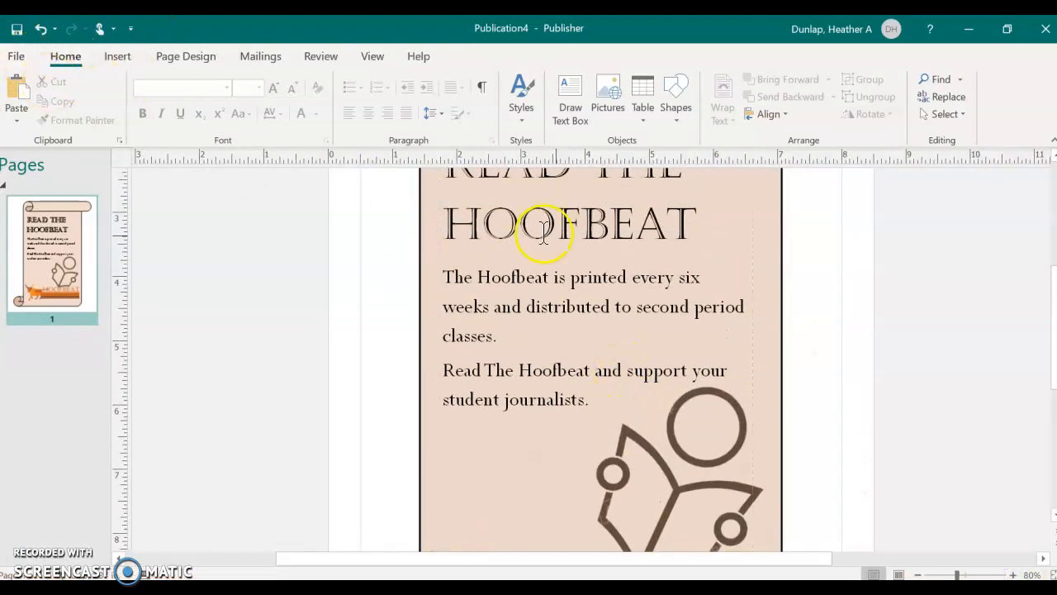
# Step: Misspell "classes" as "cglasses" in the first body paragraph and correct it with the suggested spelling "classes"
pyautogui.click(651, 309)
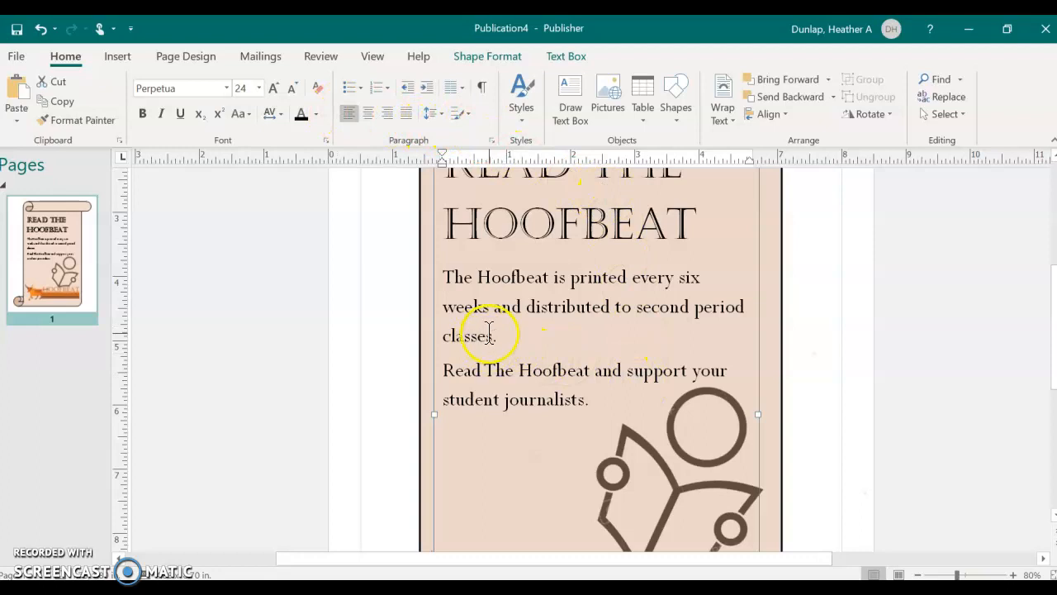
pyautogui.write('g')
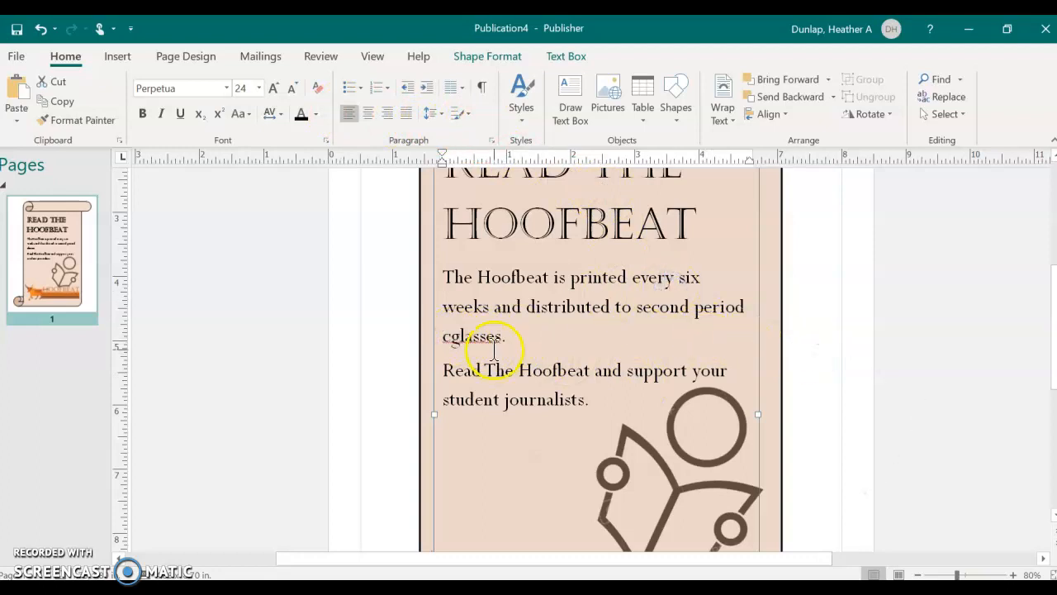
pyautogui.rightClick(483, 339)
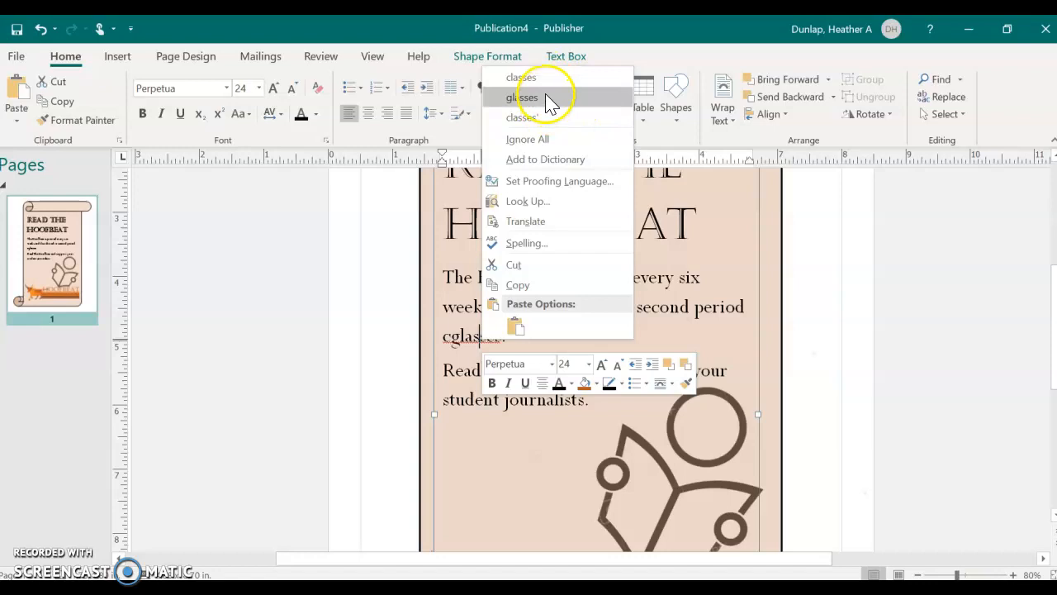
pyautogui.click(549, 81)
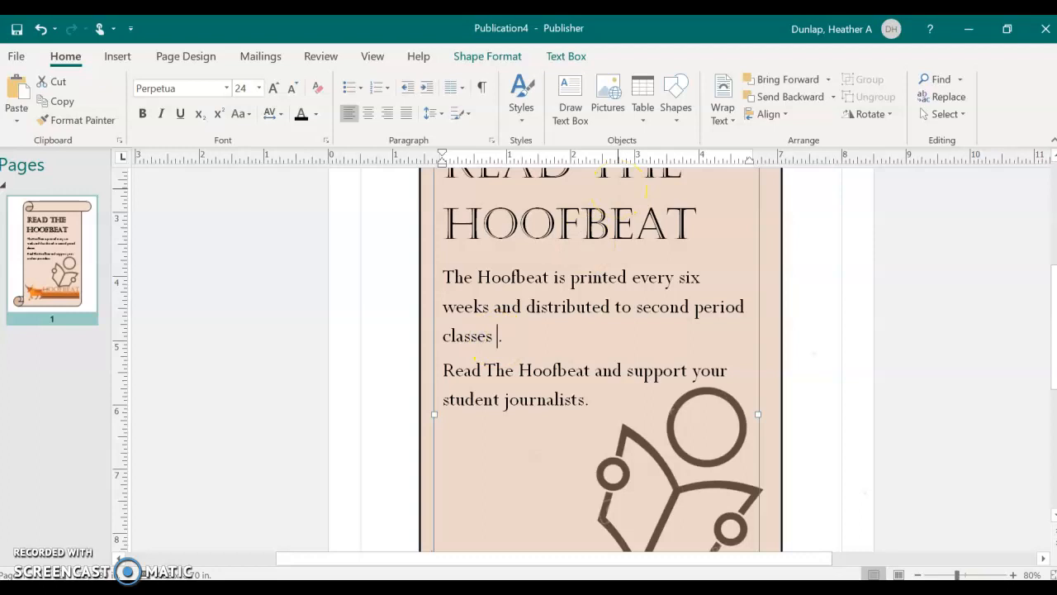
# Step: Save the flyer to the Desktop in PDF format with the file name "flyer"
pyautogui.click(11, 56)
pyautogui.click(16, 53)
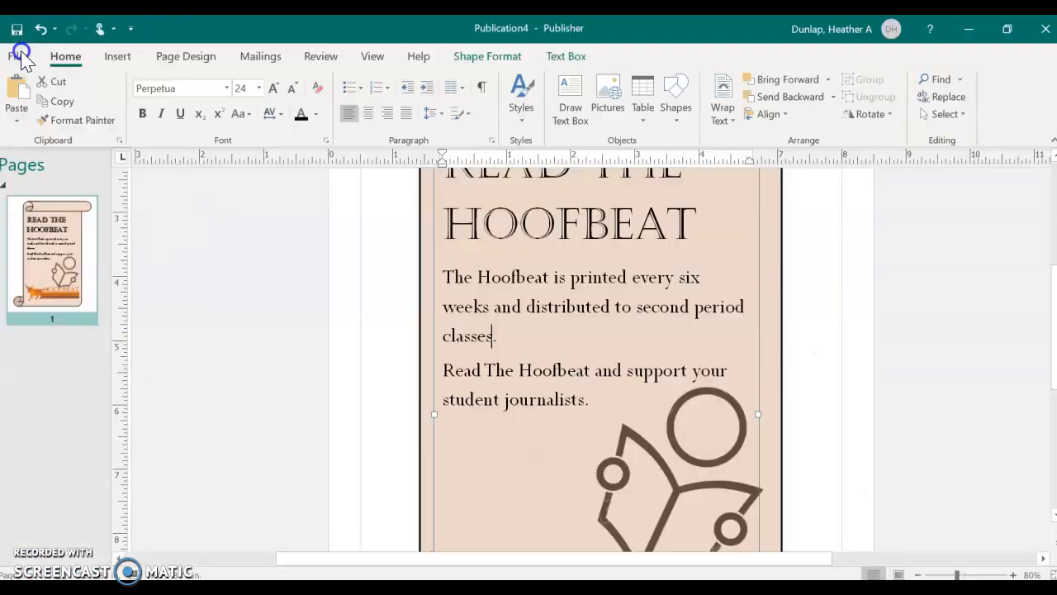
pyautogui.click(16, 58)
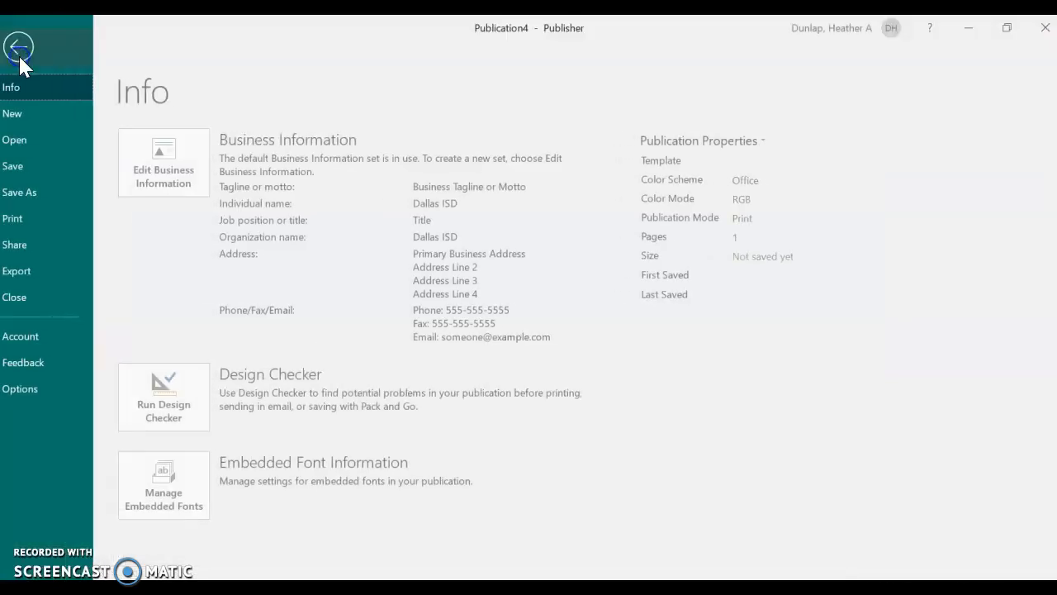
pyautogui.click(43, 196)
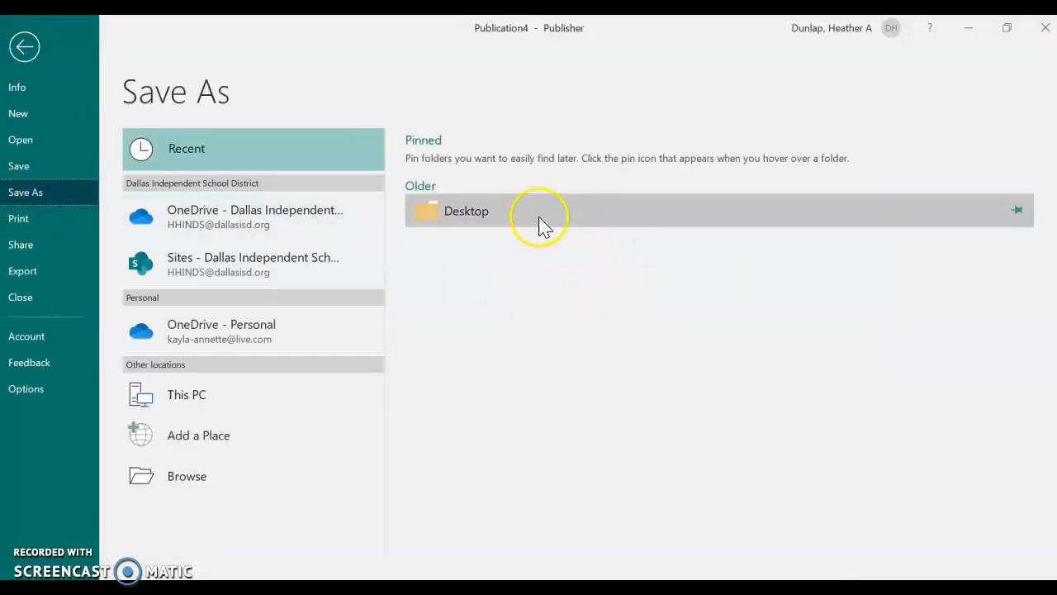
pyautogui.click(511, 217)
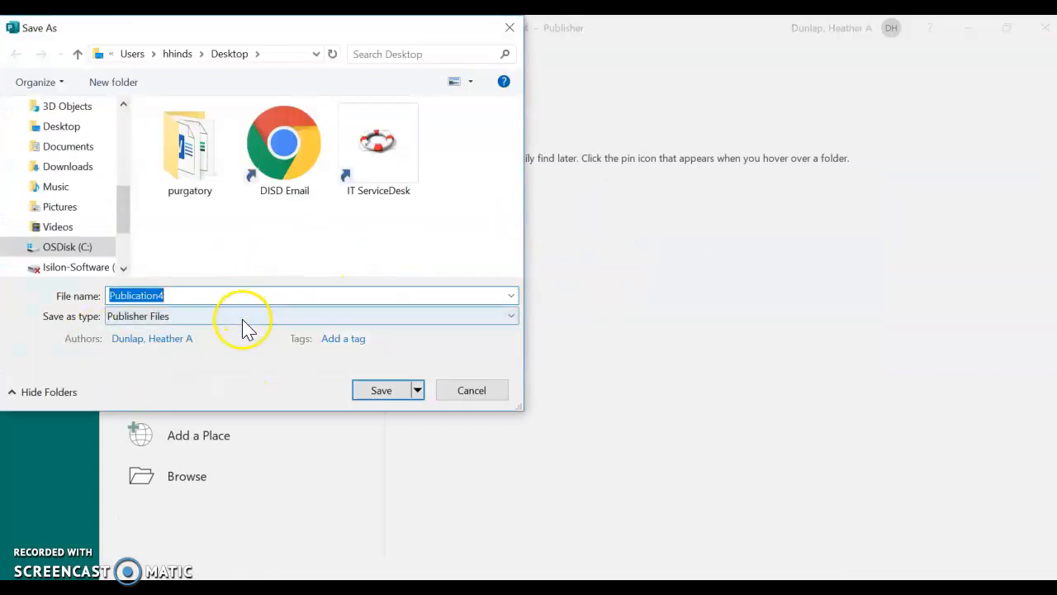
pyautogui.click(240, 319)
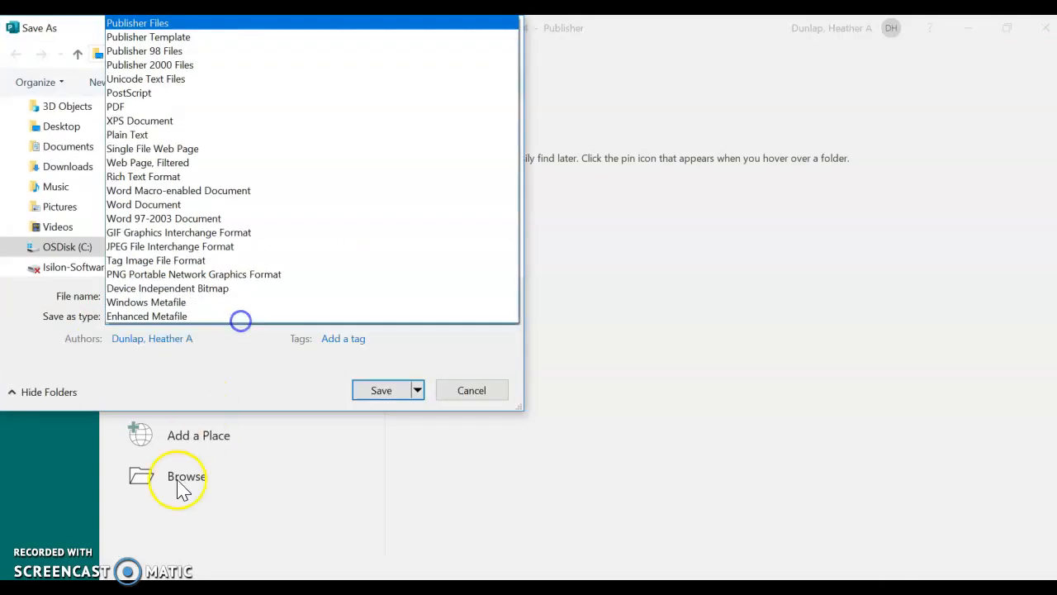
pyautogui.click(189, 107)
pyautogui.click(376, 451)
pyautogui.doubleClick(216, 299)
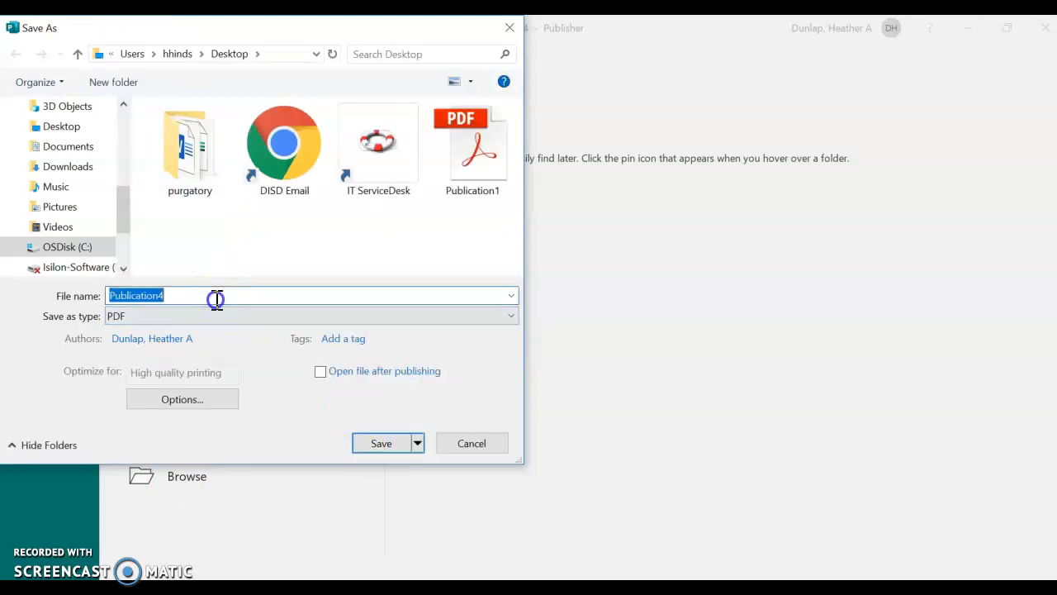
pyautogui.write('flyer')
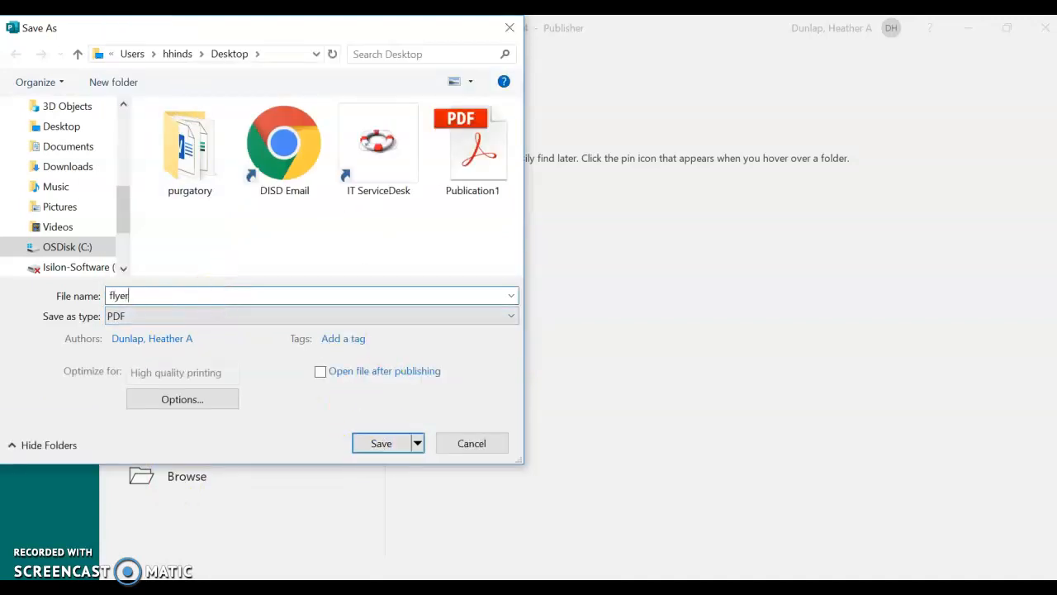
pyautogui.press('Return')
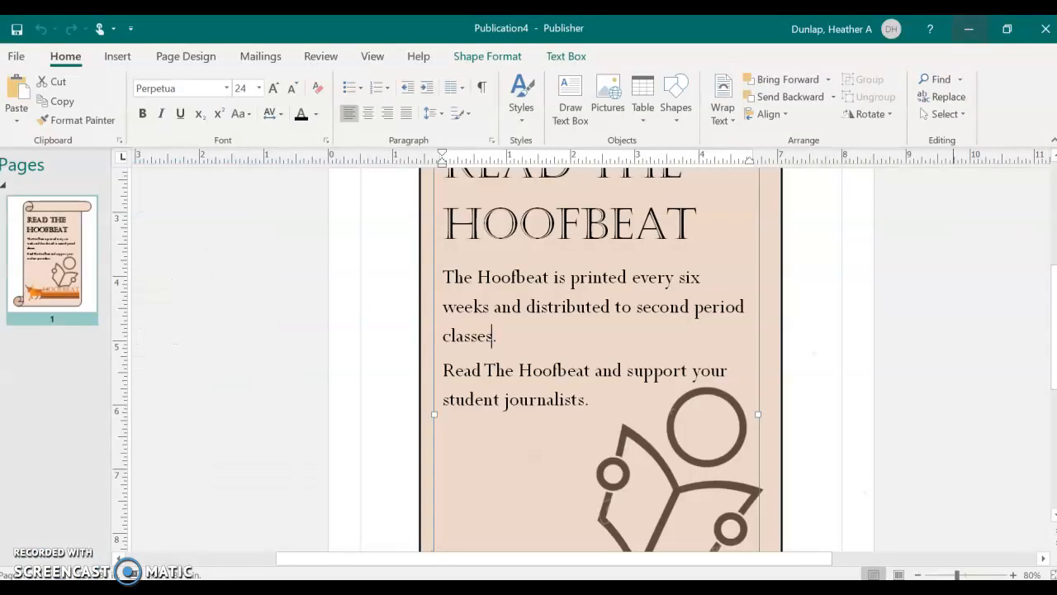
# Step: Minimize the open Publisher and Chrome windows and move the flyer PDF's icon to an empty area of the desktop
pyautogui.click(969, 29)
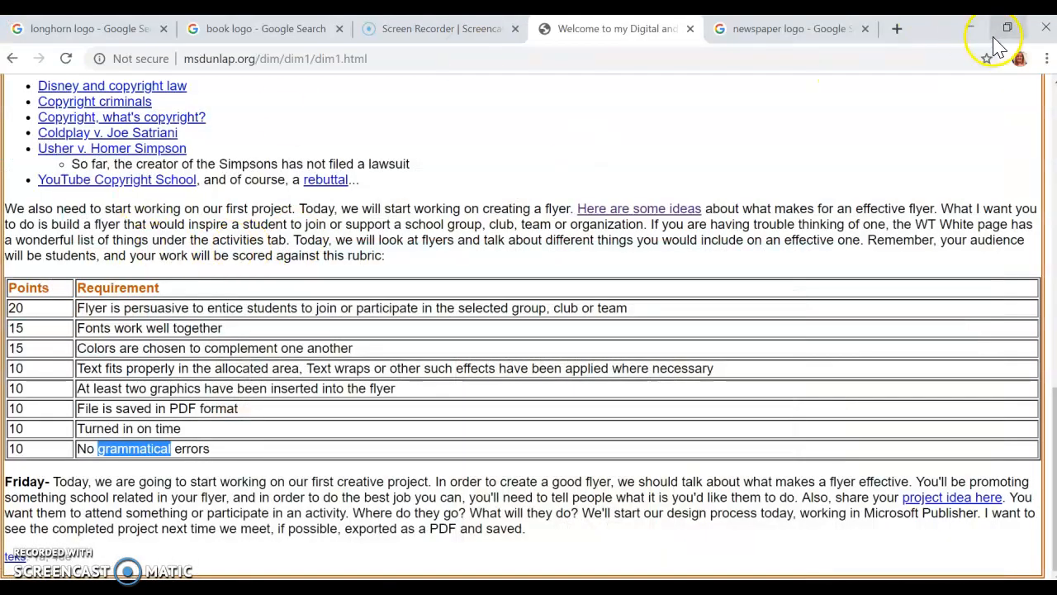
pyautogui.click(971, 28)
pyautogui.click(969, 29)
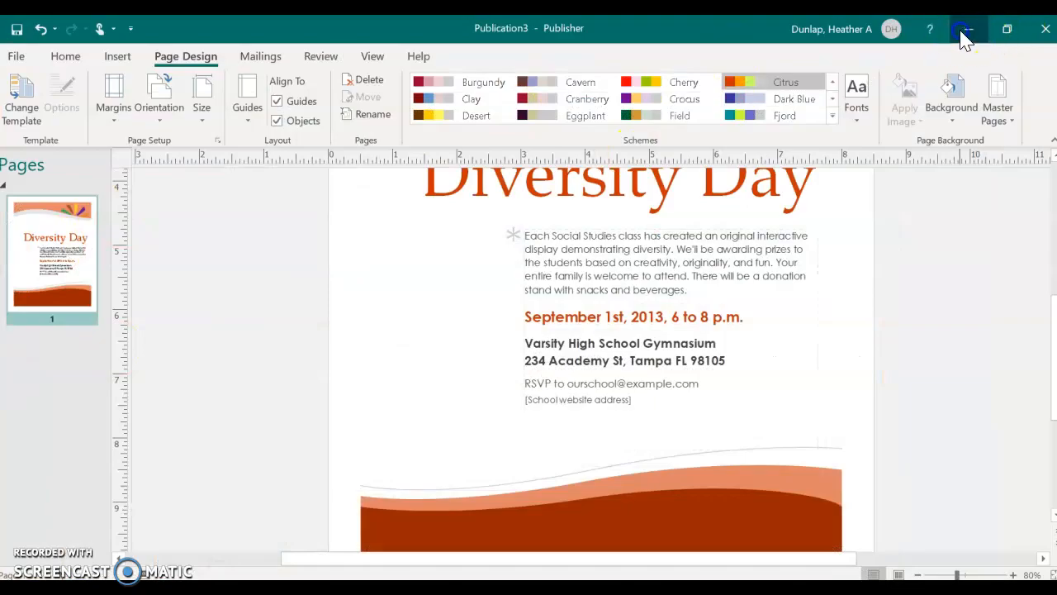
pyautogui.click(969, 29)
pyautogui.click(83, 43)
pyautogui.moveTo(77, 46); pyautogui.dragTo(435, 223)
# Step: Open the flyer PDF in Adobe Acrobat, maximize its window and fit the whole page in view to check it
pyautogui.doubleClick(466, 235)
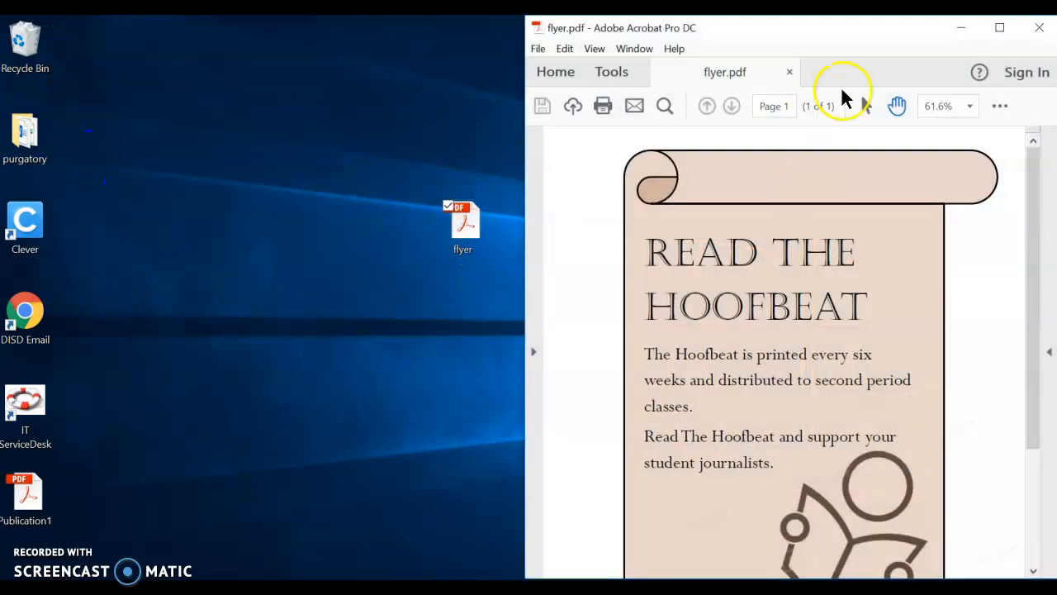
pyautogui.doubleClick(810, 31)
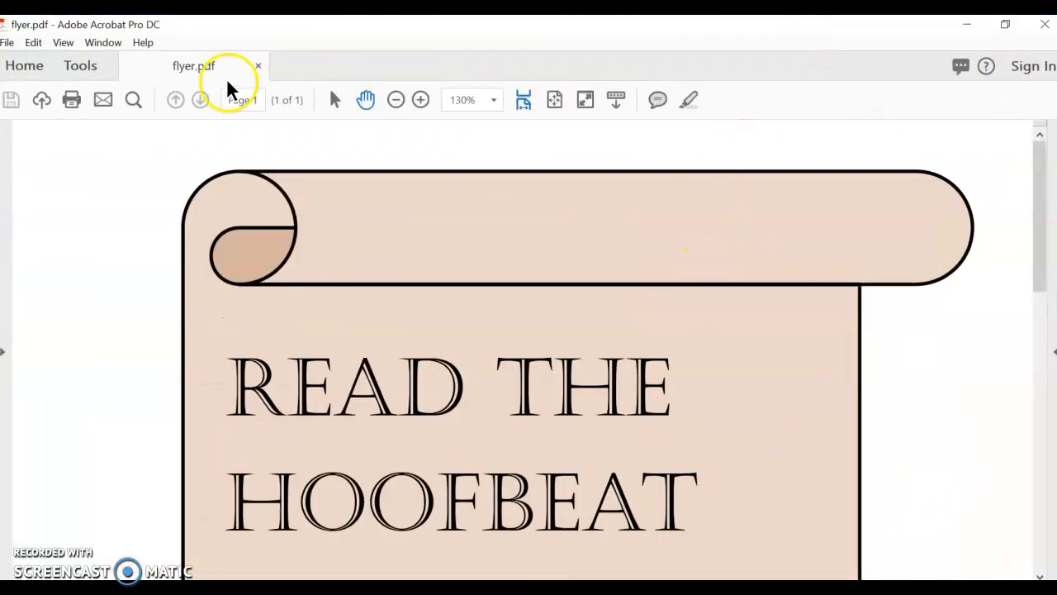
pyautogui.click(553, 100)
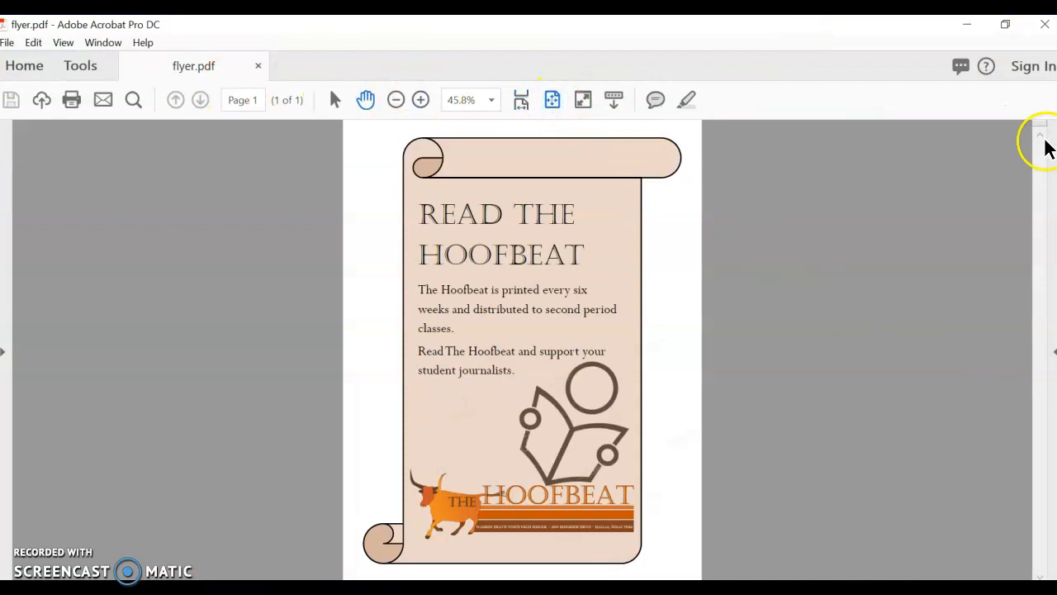